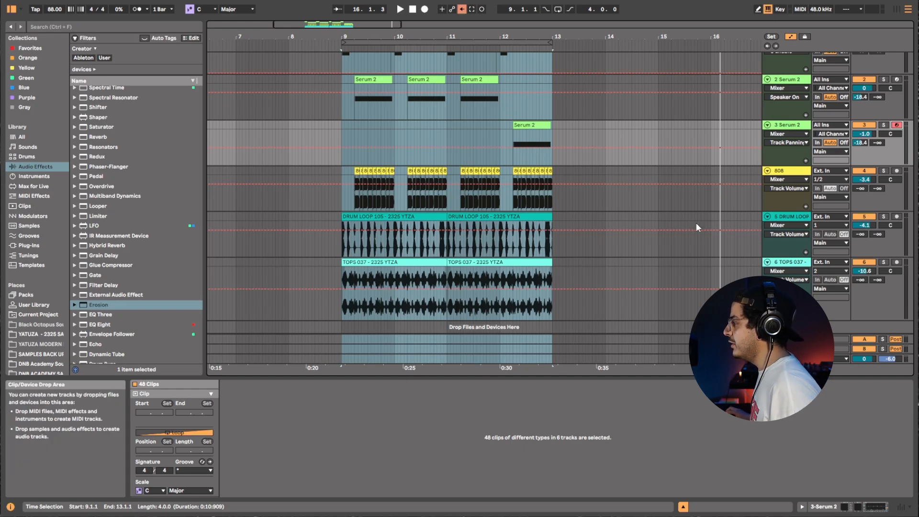
pyautogui.scroll(-2, 642, 191)
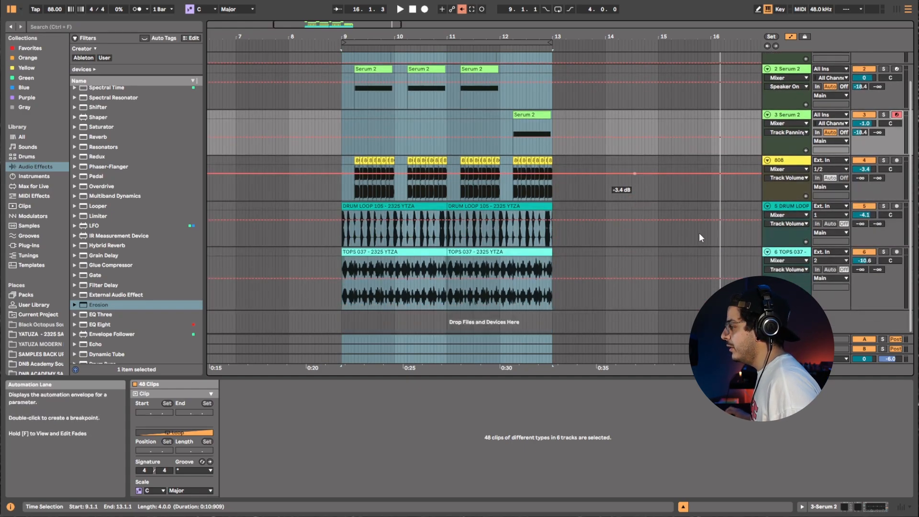
pyautogui.rightClick(785, 251)
pyautogui.press('Escape')
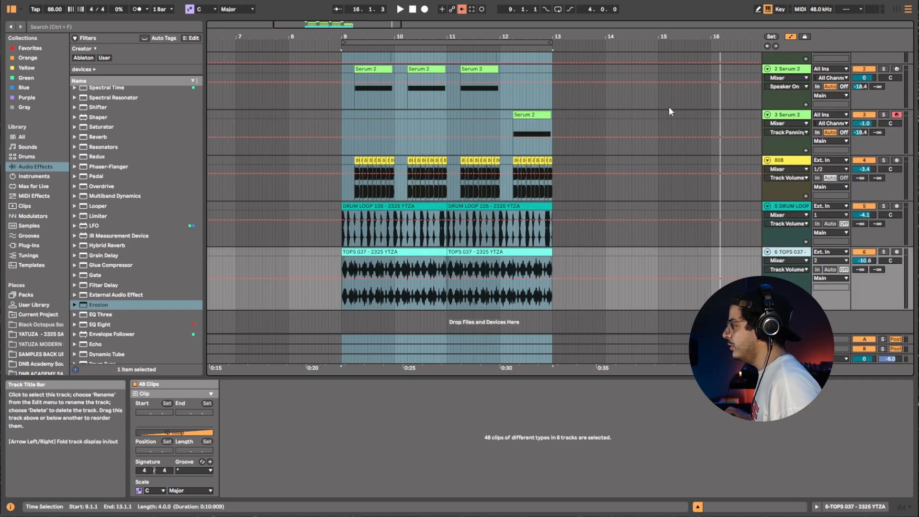
# Select the first Serum 2 track's clip and open its Serum 2 plugin window.
pyautogui.scroll(3, 668, 106)
pyautogui.click(351, 58)
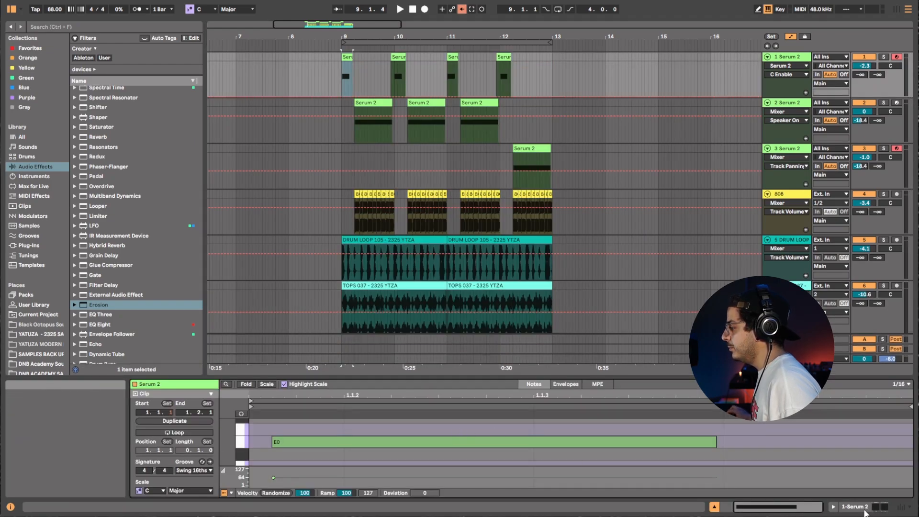
pyautogui.click(865, 508)
pyautogui.click(152, 403)
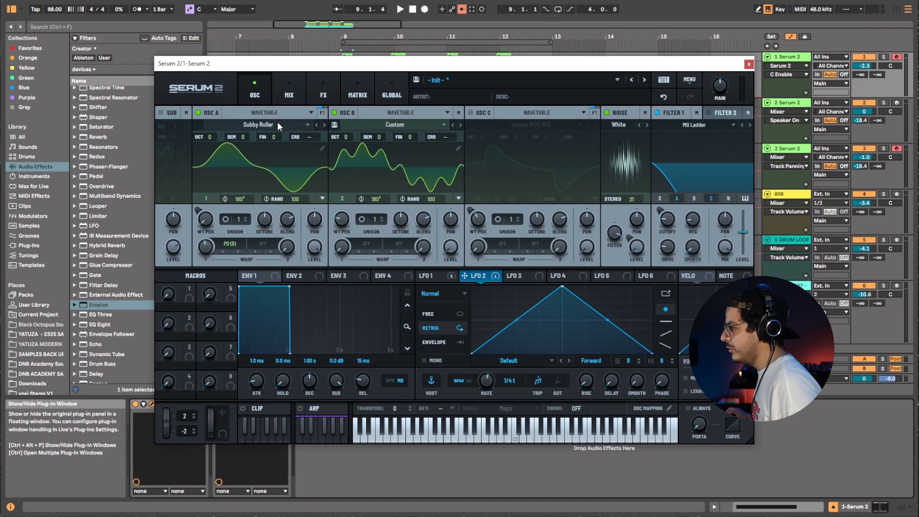
# Inspect Oscillator A's wavetable list under S2 Tables > Analog and Oscillator B's custom wavetable in the editor.
pyautogui.click(231, 125)
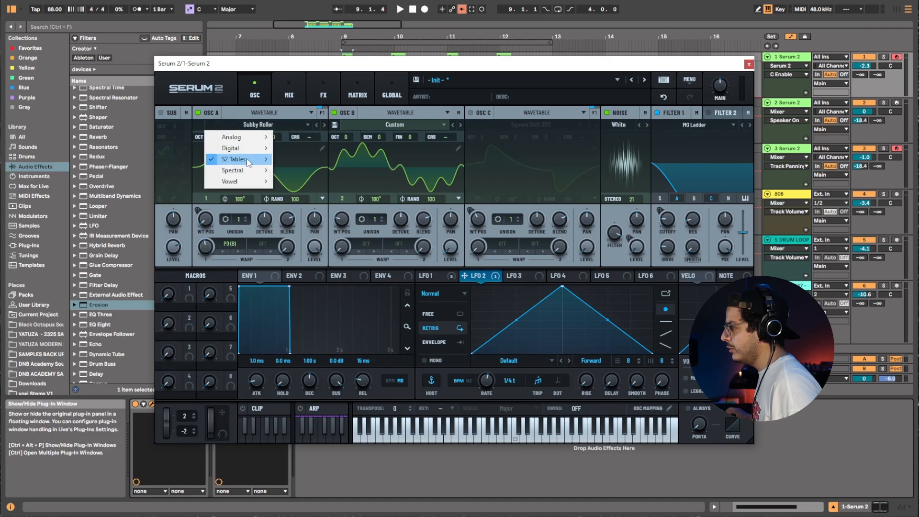
pyautogui.moveTo(248, 163)
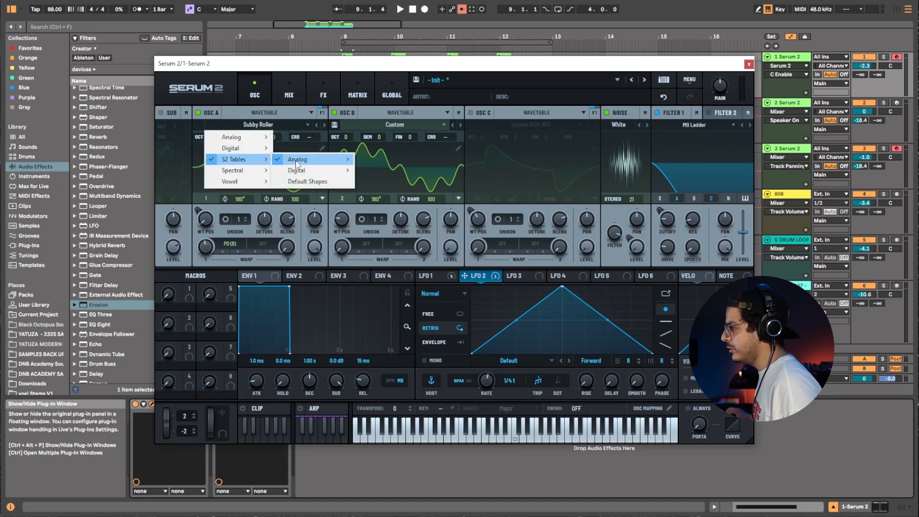
pyautogui.moveTo(297, 163)
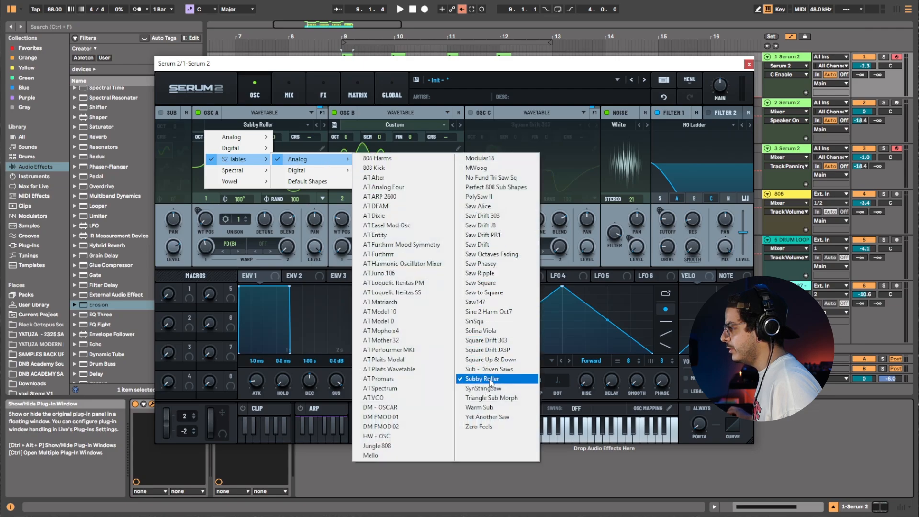
pyautogui.click(330, 263)
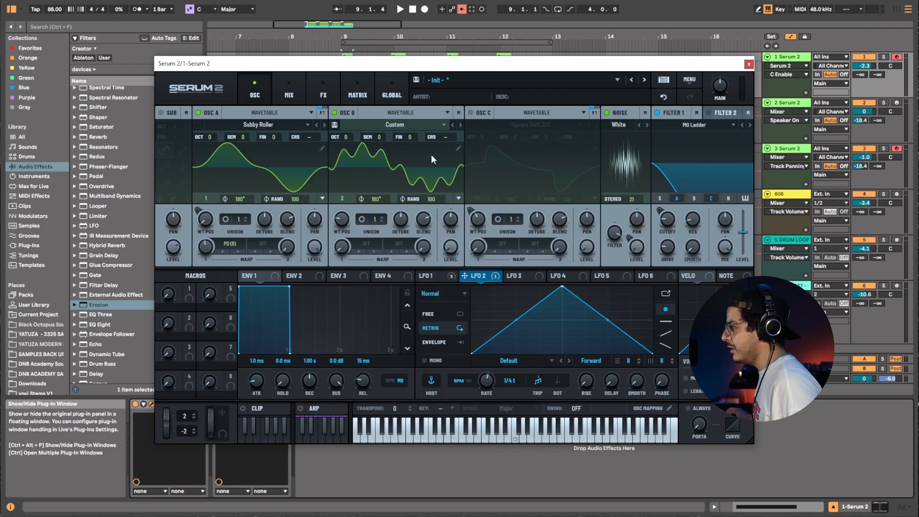
pyautogui.click(456, 146)
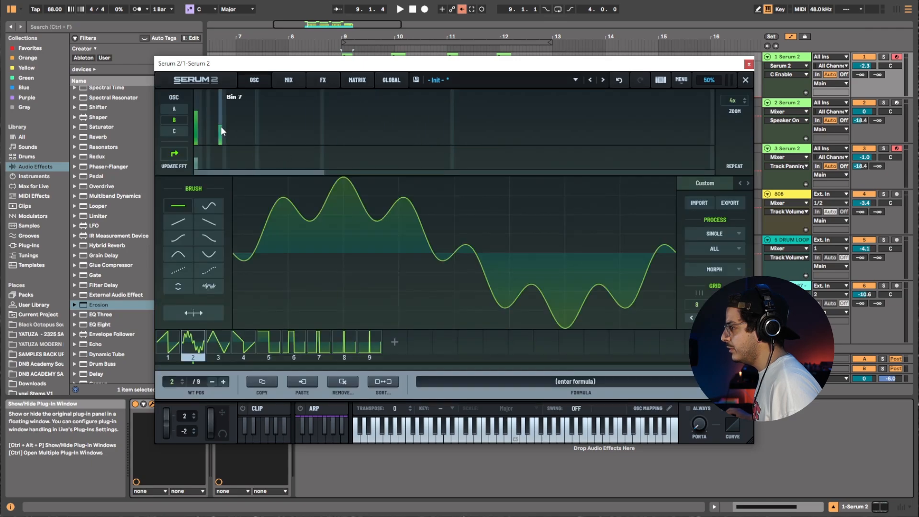
pyautogui.click(745, 80)
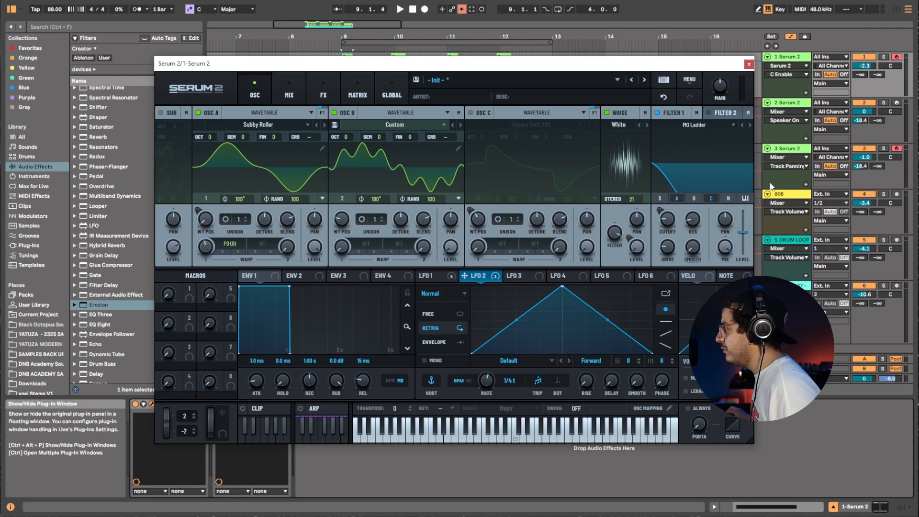
# Disarm recording on the third track and compare the LFO 1 and LFO 2 shapes in Serum.
pyautogui.click(896, 148)
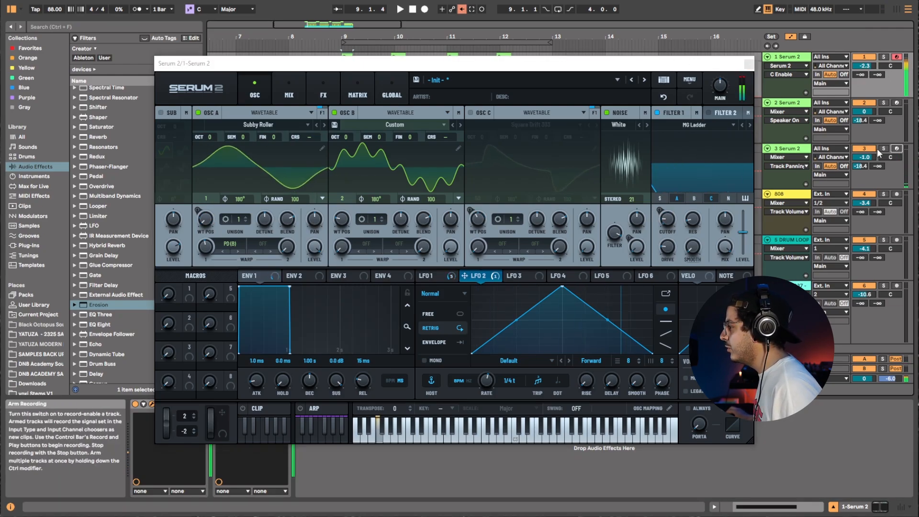
pyautogui.click(437, 278)
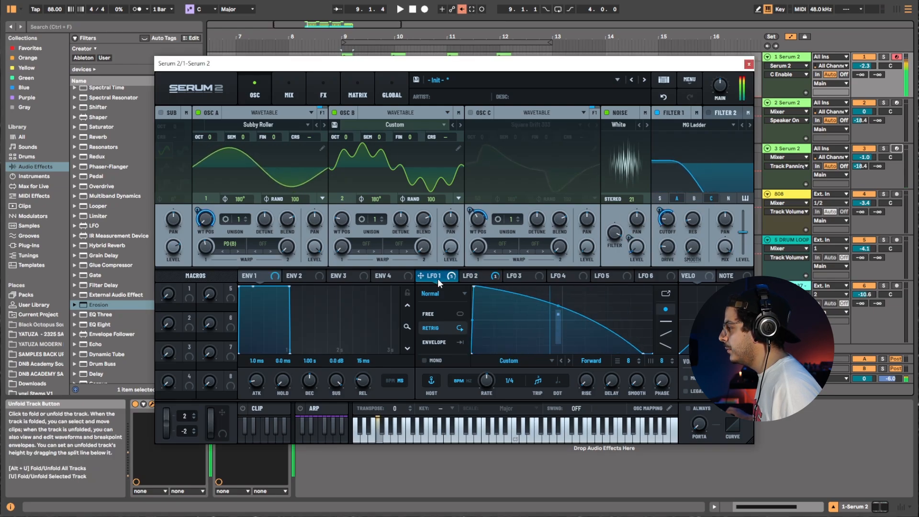
pyautogui.click(498, 277)
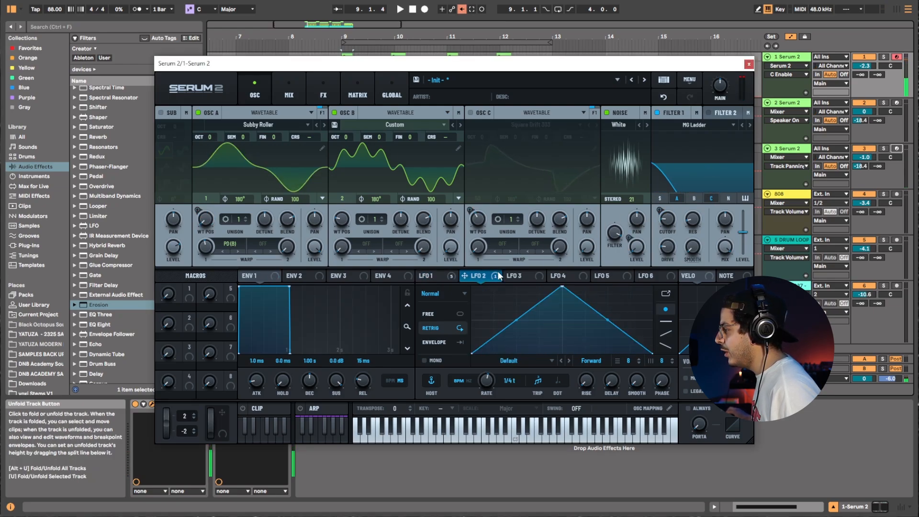
pyautogui.click(431, 278)
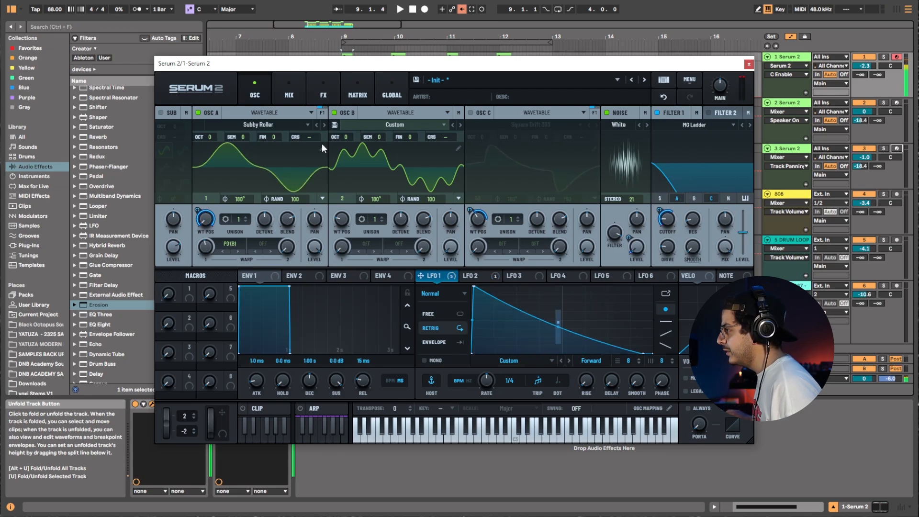
# Review the FX rack and nudge the lower Distortion's Drive up slightly, returning to the oscillator page.
pyautogui.click(315, 85)
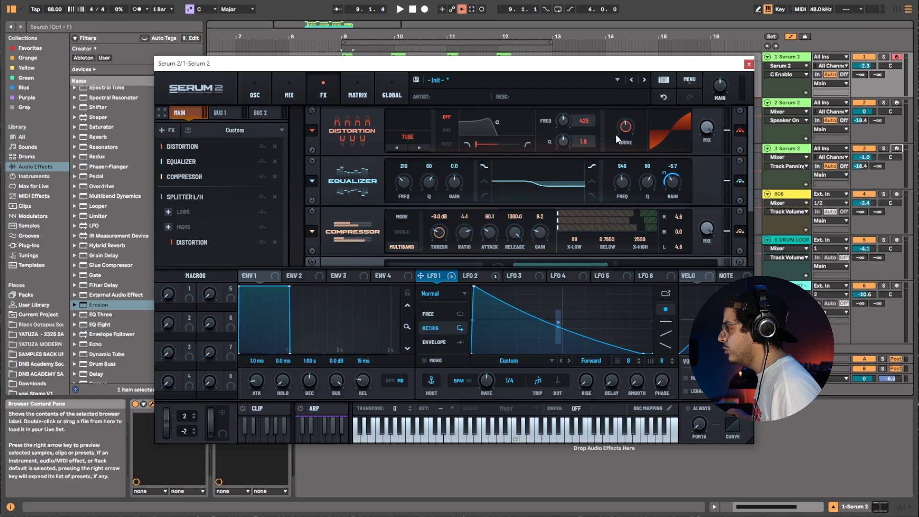
pyautogui.moveTo(629, 132)
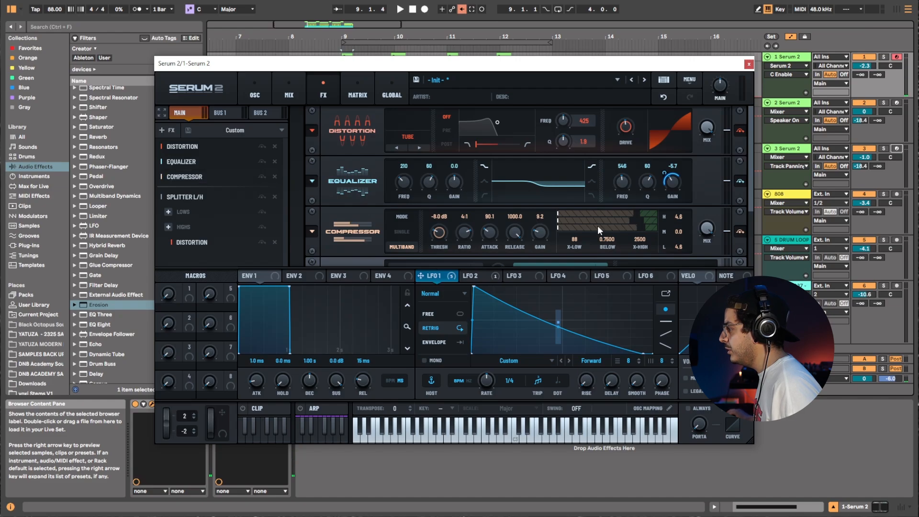
pyautogui.scroll(-3, 742, 221)
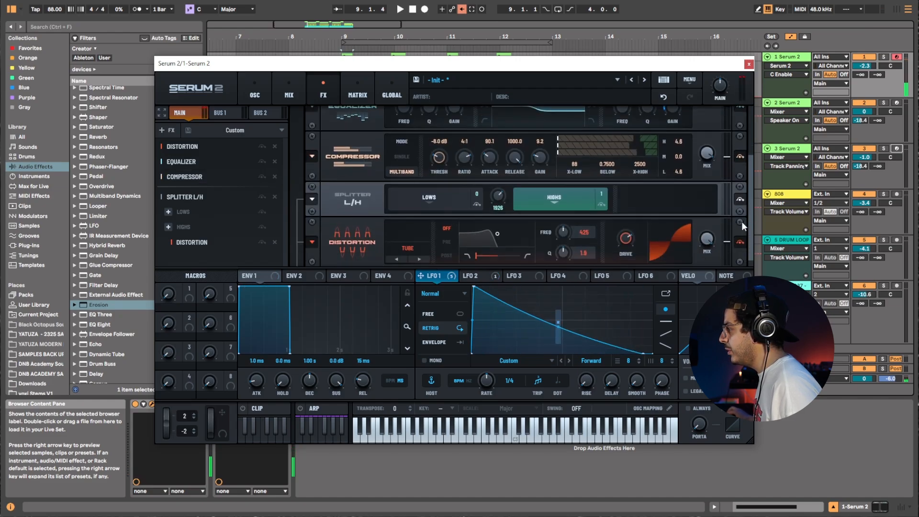
pyautogui.scroll(-1, 742, 221)
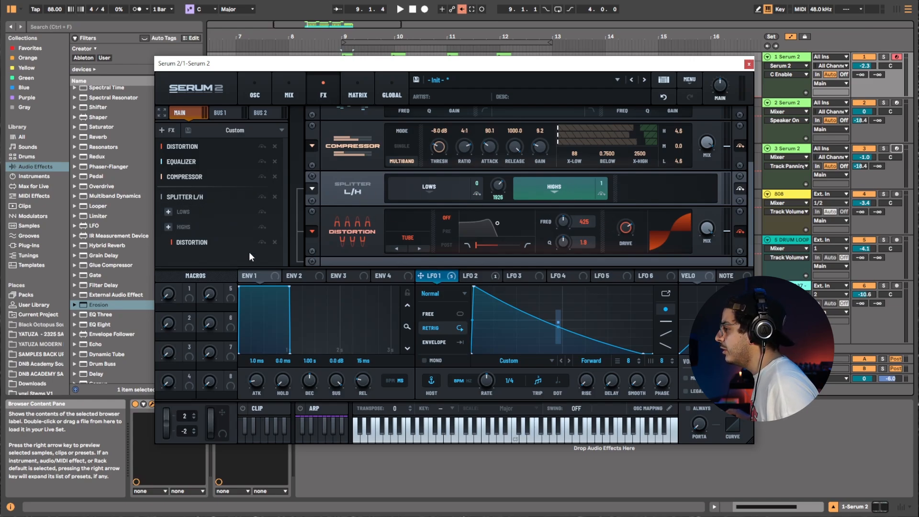
pyautogui.moveTo(631, 225); pyautogui.dragTo(636, 216)
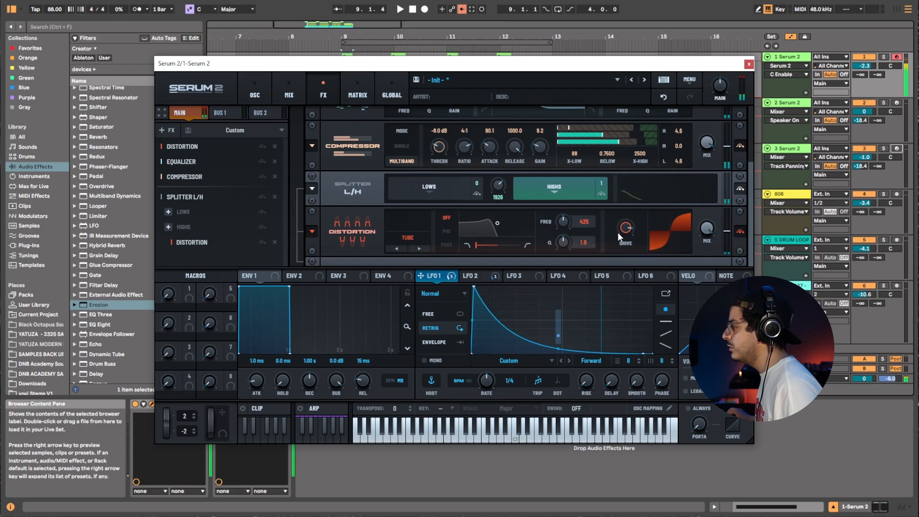
pyautogui.click(253, 93)
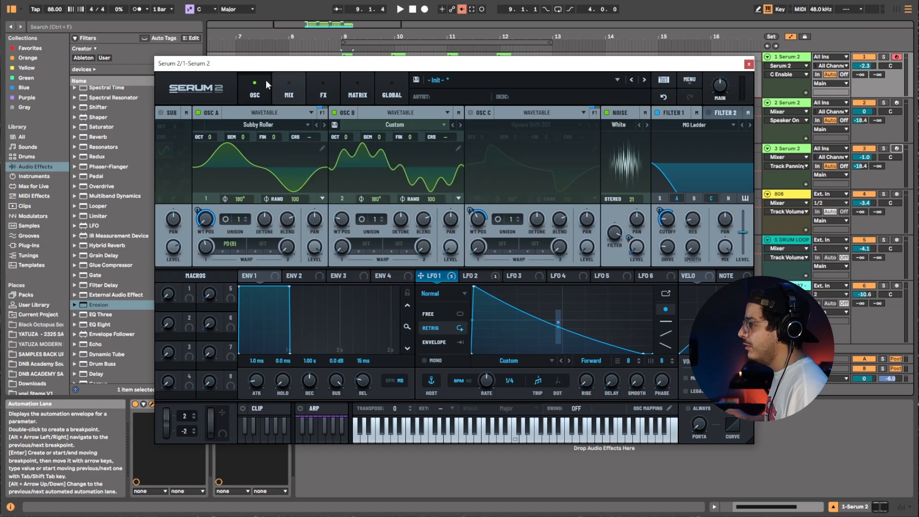
# Close the plugin window and record-arm the second Serum 2 track instead of the first.
pyautogui.click(749, 64)
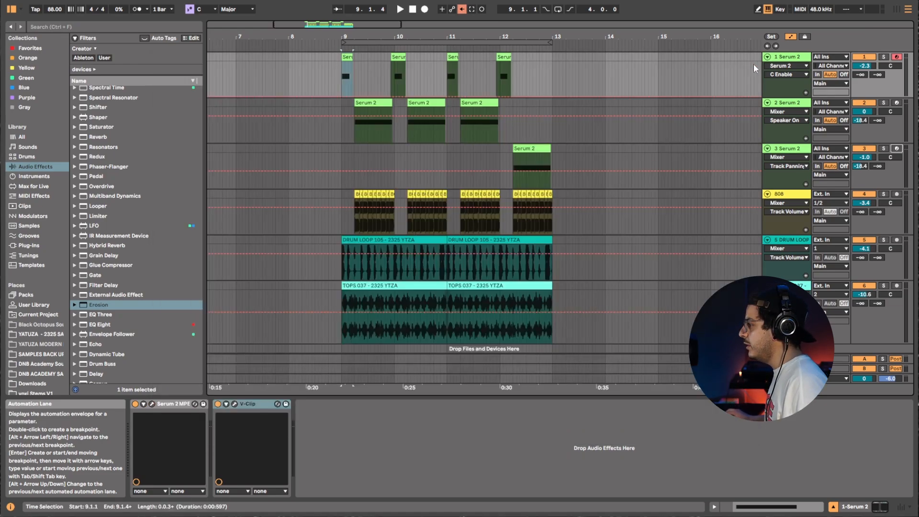
pyautogui.click(896, 102)
pyautogui.click(897, 58)
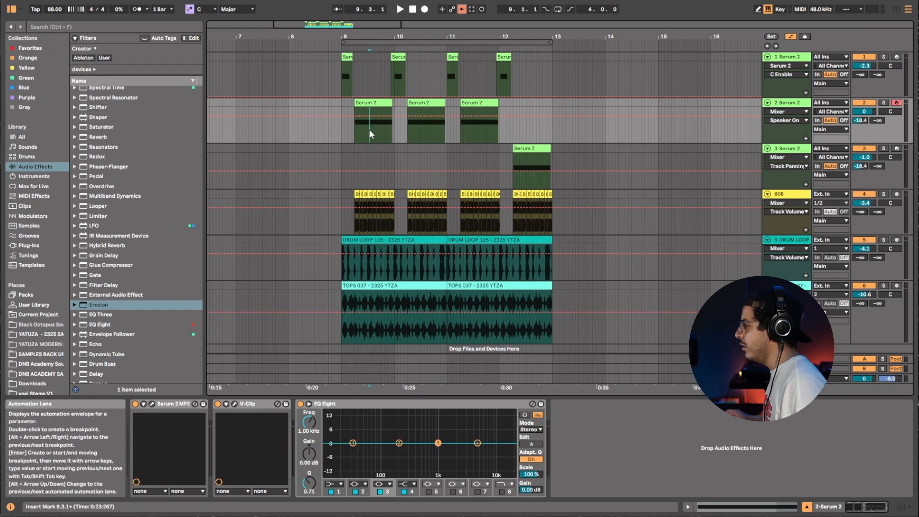
# Solo the second Serum 2 track and play back its clip.
pyautogui.click(382, 101)
pyautogui.press('space')
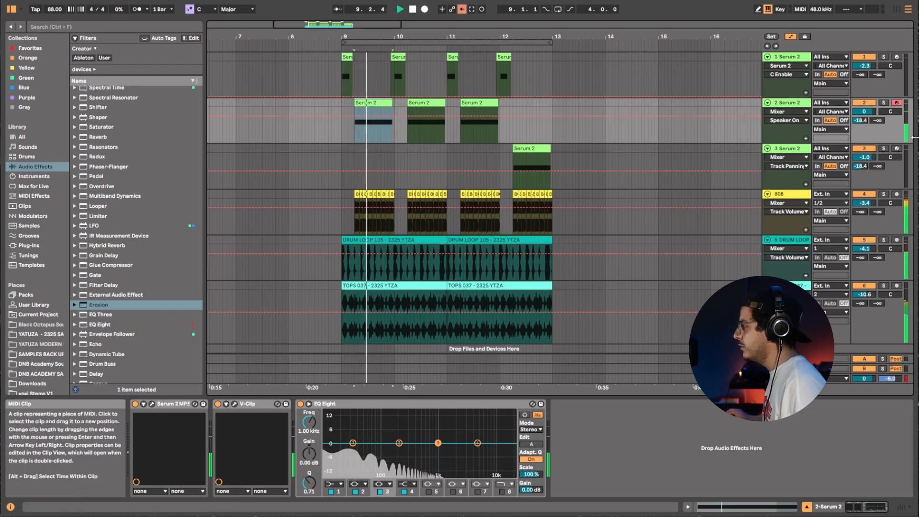
pyautogui.click(883, 103)
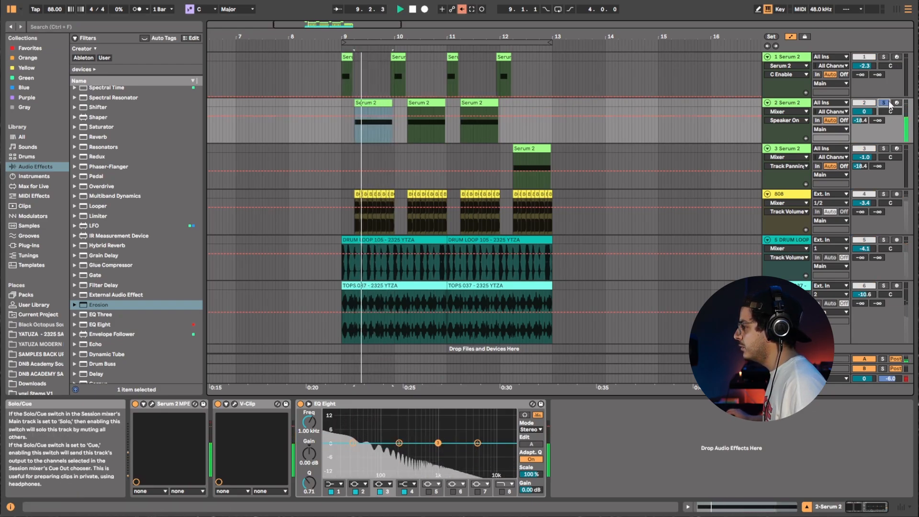
pyautogui.press('space')
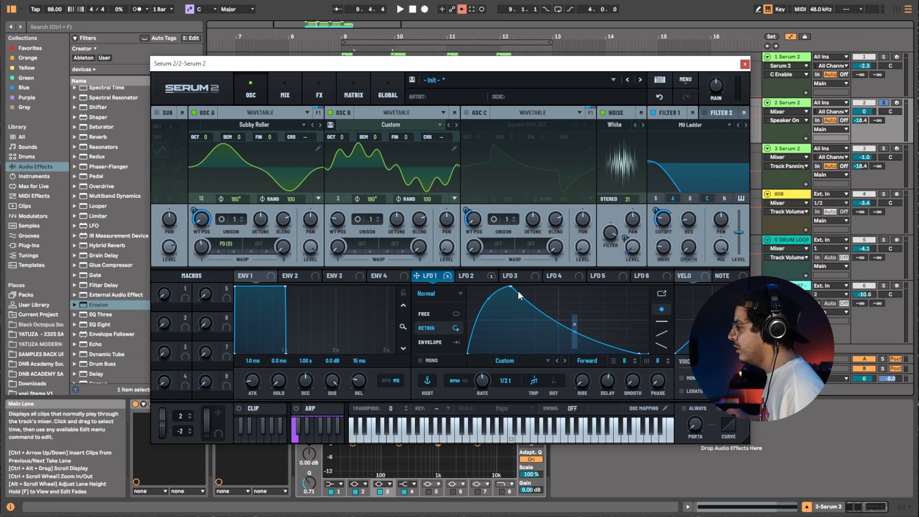
# Choose LFO 1 Delay as the second Serum 2 track's shown automation parameter.
pyautogui.rightClick(758, 277)
pyautogui.click(788, 107)
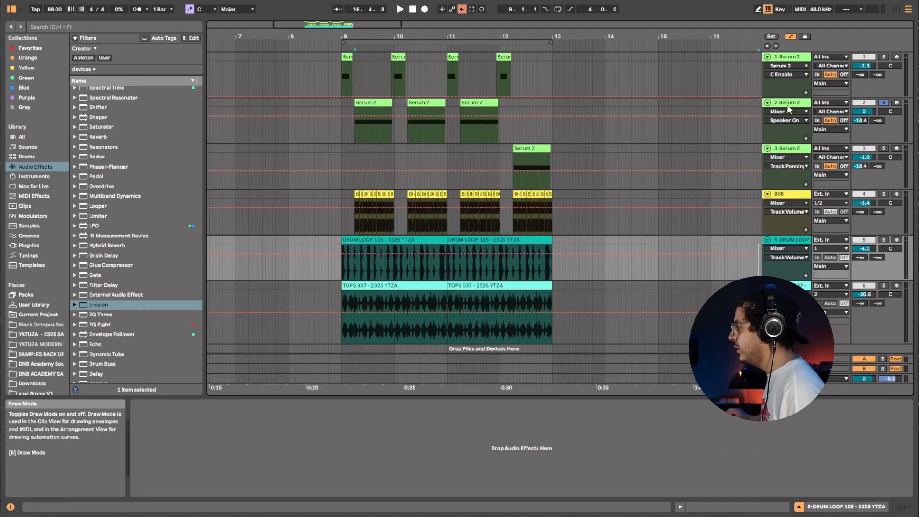
pyautogui.click(793, 106)
pyautogui.click(612, 385)
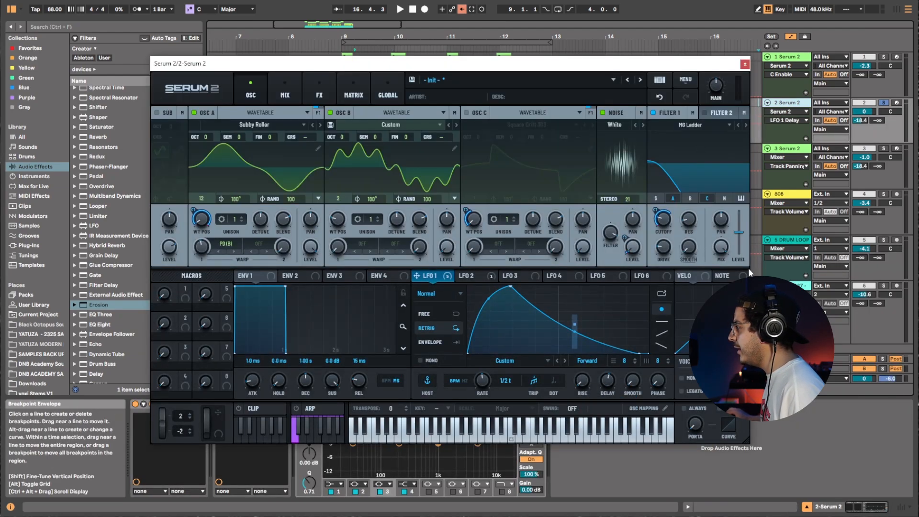
# Record-arm the second track and review its Serum LFO 1, LFO 2 and FX pages before closing the plugin.
pyautogui.click(897, 103)
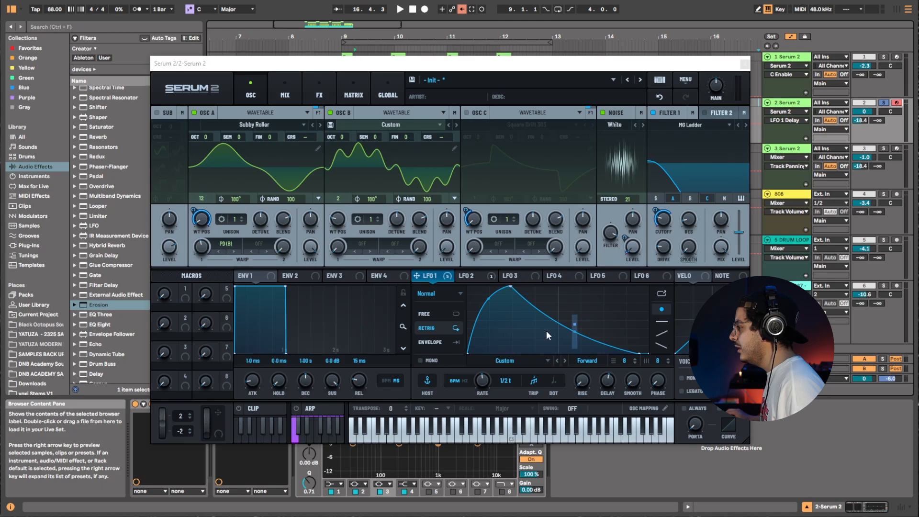
pyautogui.click(441, 278)
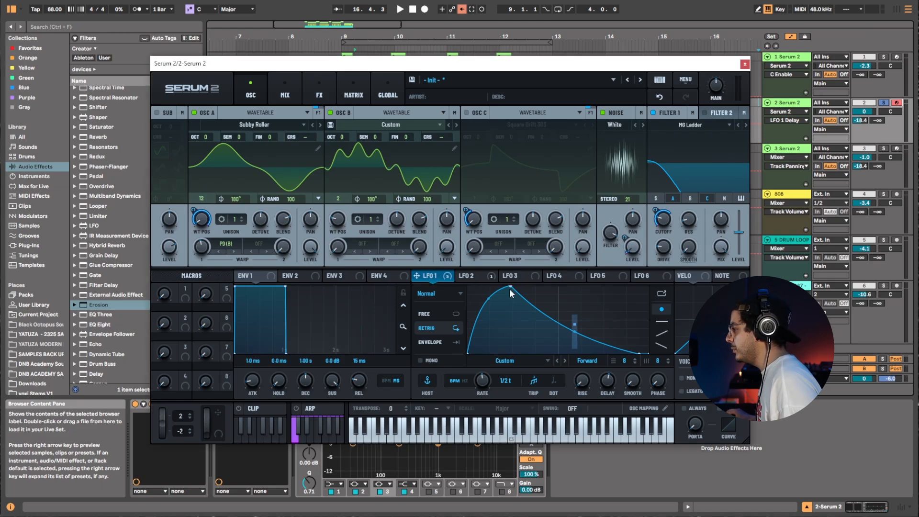
pyautogui.click(472, 276)
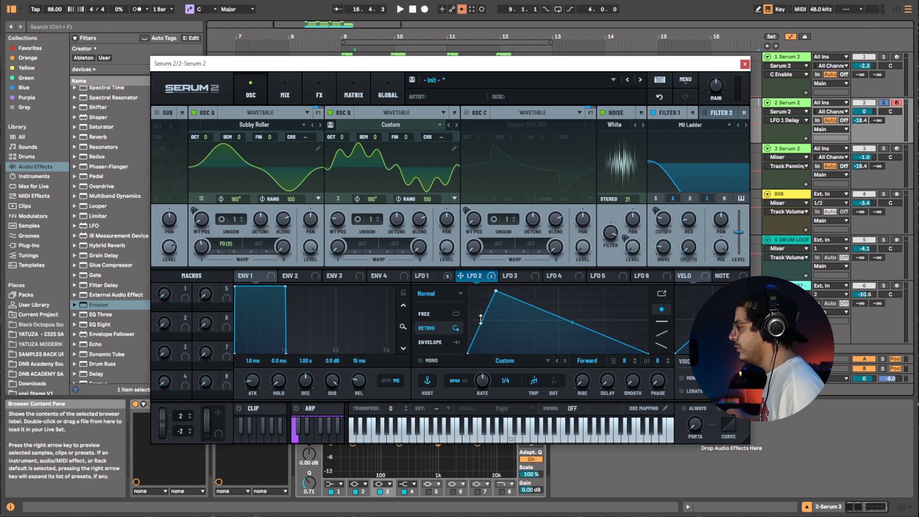
pyautogui.click(321, 89)
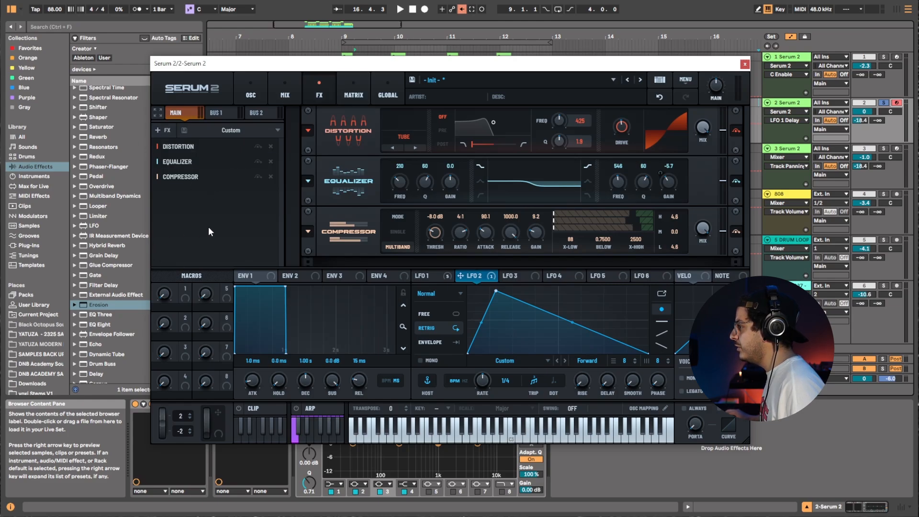
pyautogui.click(249, 96)
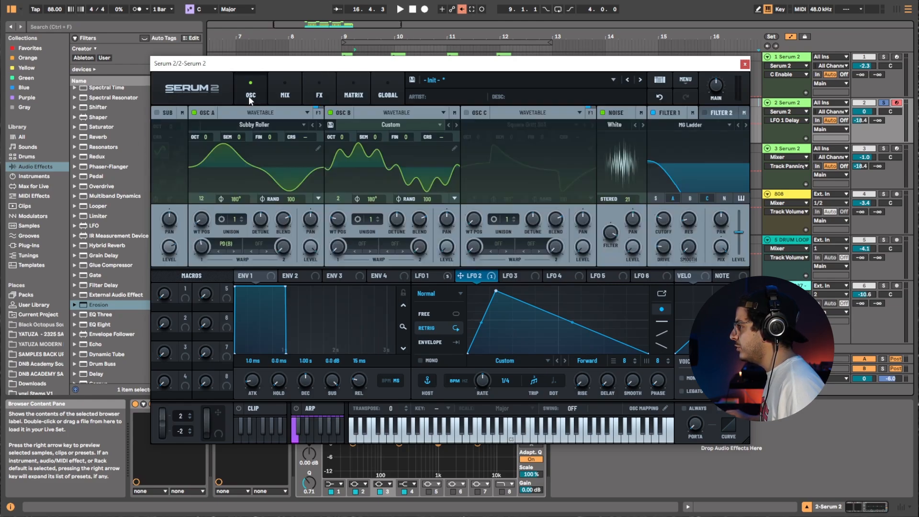
pyautogui.click(745, 64)
# Solo the first Serum 2 track and start playback.
pyautogui.click(864, 61)
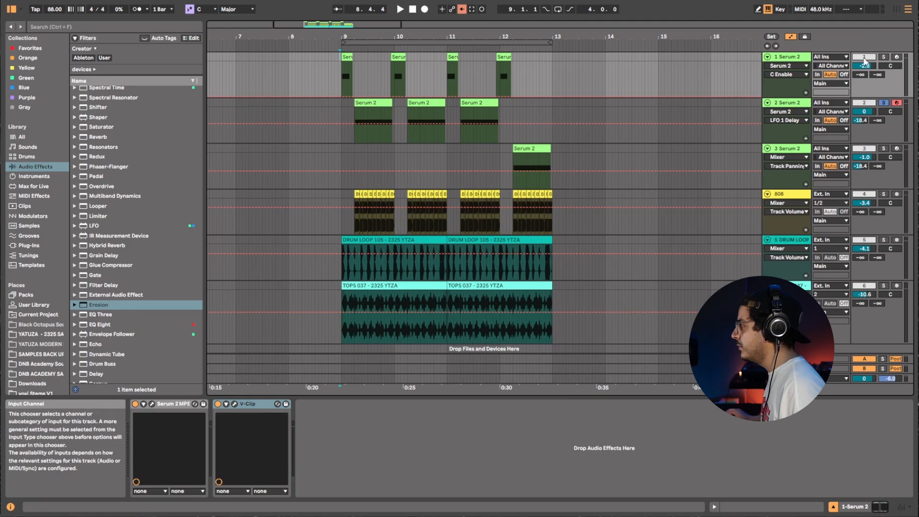
pyautogui.click(884, 56)
pyautogui.press('space')
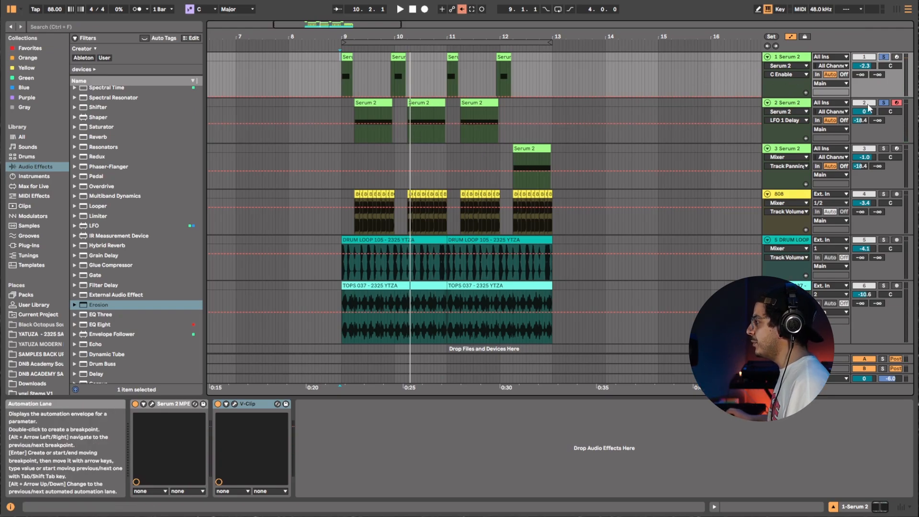
# Solo the third Serum 2 track and play back its clip.
pyautogui.scroll(-1, 594, 127)
pyautogui.click(545, 129)
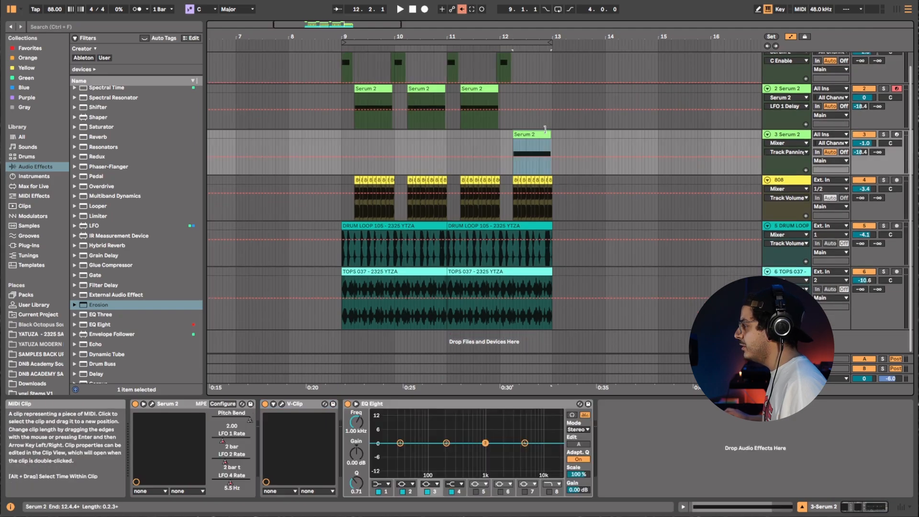
pyautogui.click(883, 134)
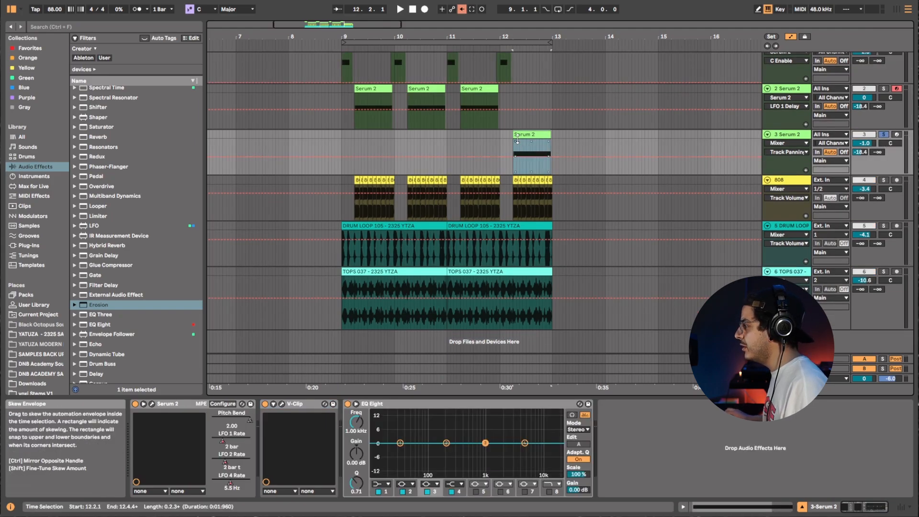
pyautogui.press('space')
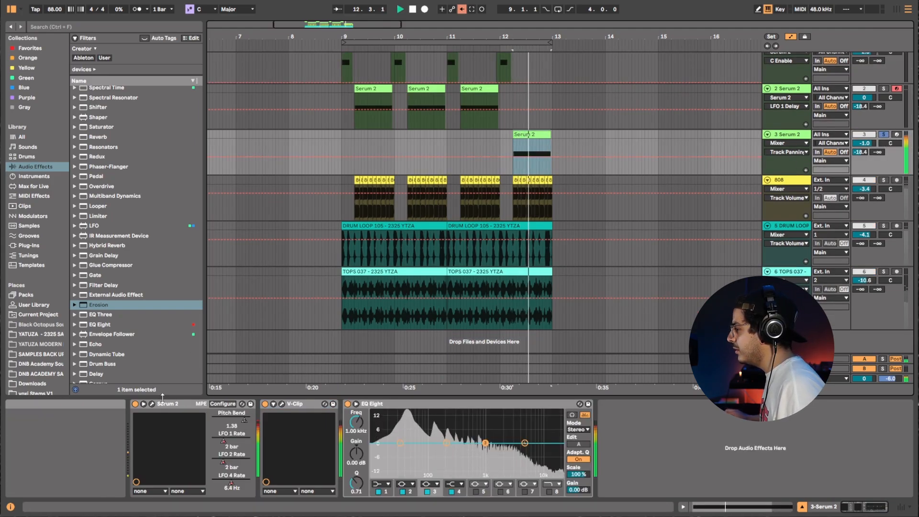
# Open the third track's Serum 2 plugin, inspect the LFO 4 rate control's options, and close the plugin.
pyautogui.click(152, 403)
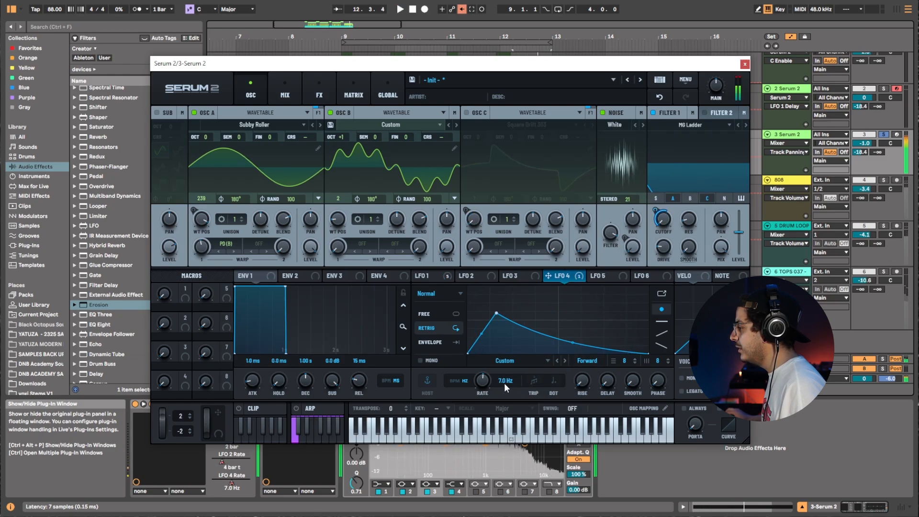
pyautogui.rightClick(483, 383)
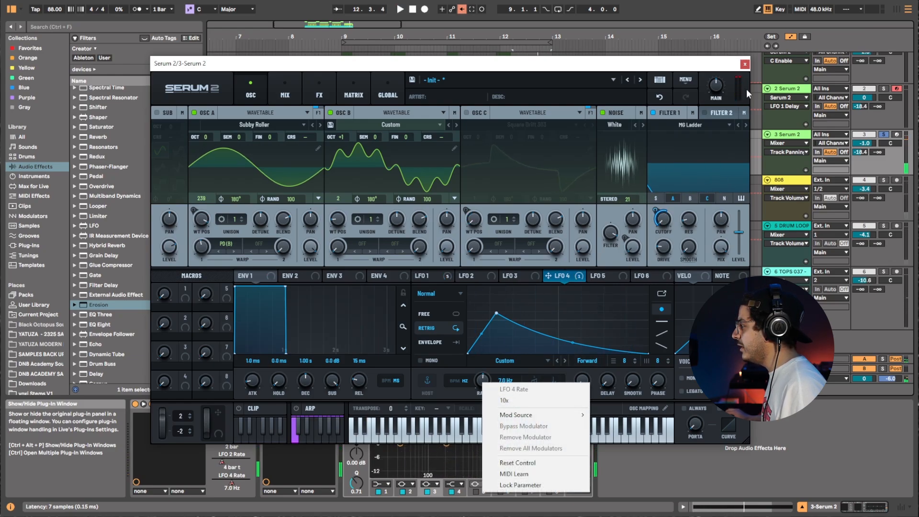
pyautogui.click(741, 66)
pyautogui.click(742, 67)
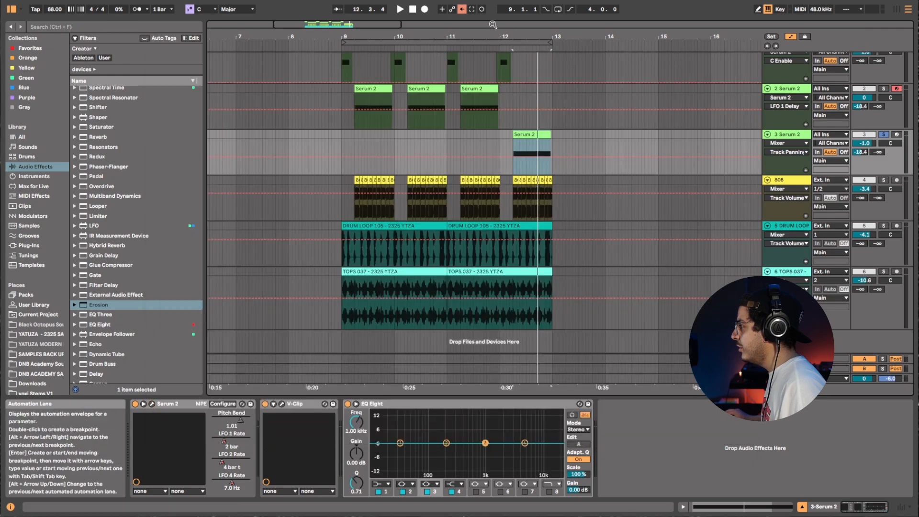
# Browse the third track's Serum 2 automation parameters, showing the LFO 1 Rate and LFO 2 Rate lanes.
pyautogui.click(785, 143)
pyautogui.click(785, 160)
pyautogui.click(787, 151)
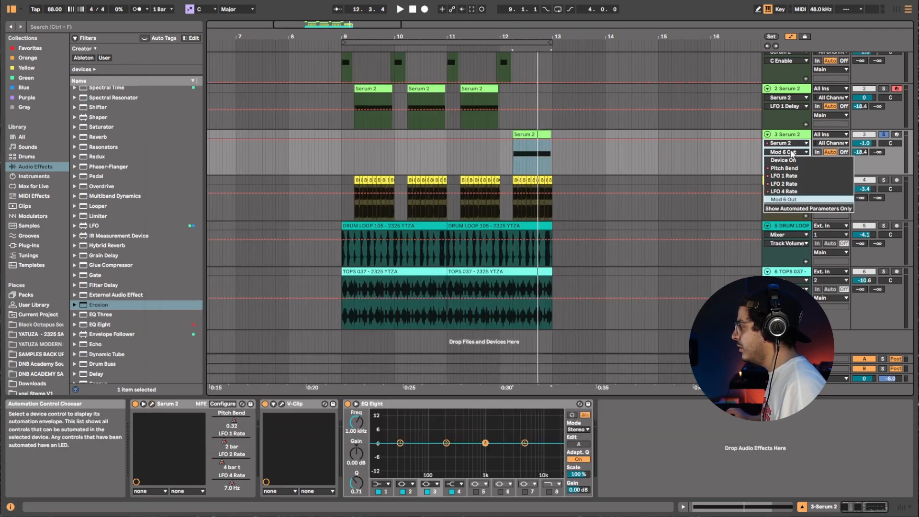
pyautogui.click(784, 176)
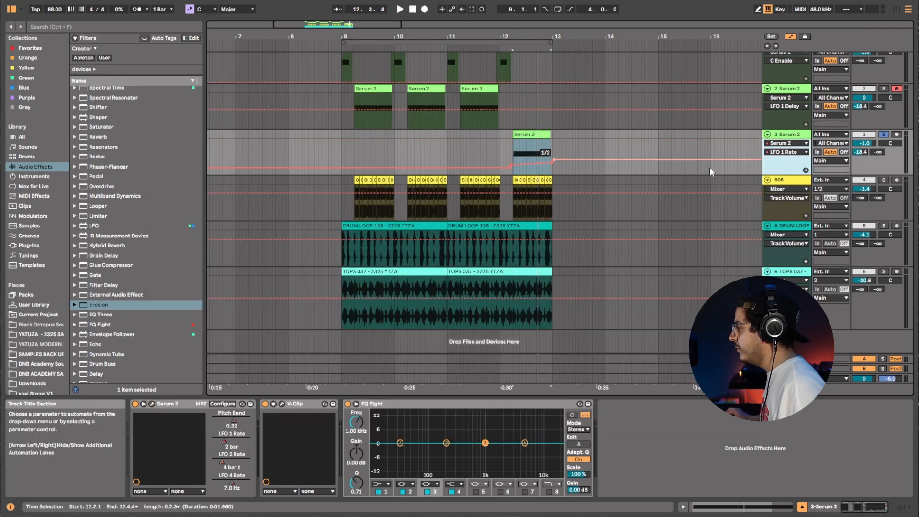
pyautogui.click(788, 152)
pyautogui.click(783, 183)
# Select the third track's clip range and show LFO 4 Rate as its automation parameter.
pyautogui.moveTo(512, 154); pyautogui.dragTo(557, 154)
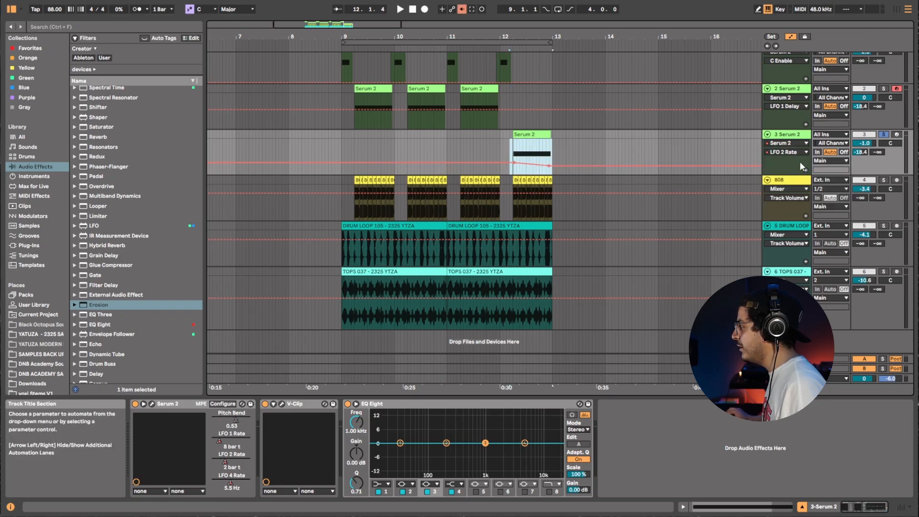
pyautogui.click(787, 152)
pyautogui.click(784, 191)
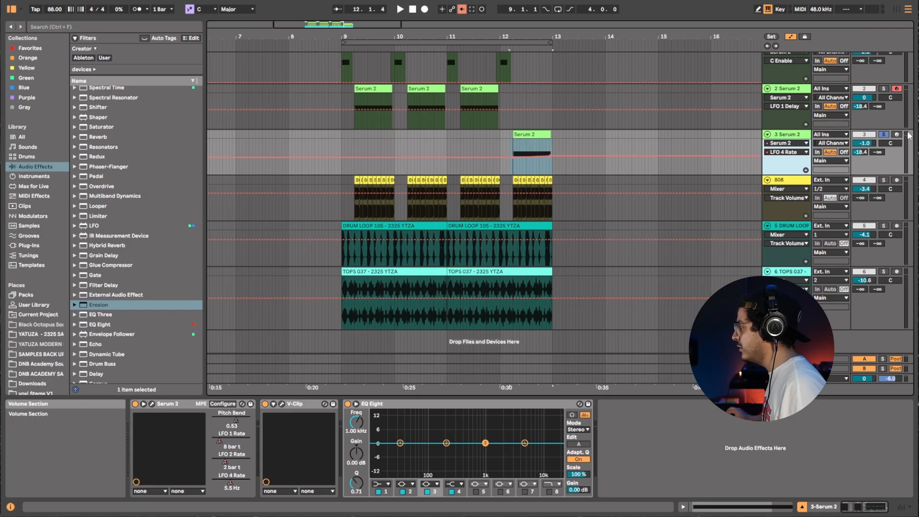
# Play and stop the third track's clip, then open its Serum 2 plugin.
pyautogui.press('space')
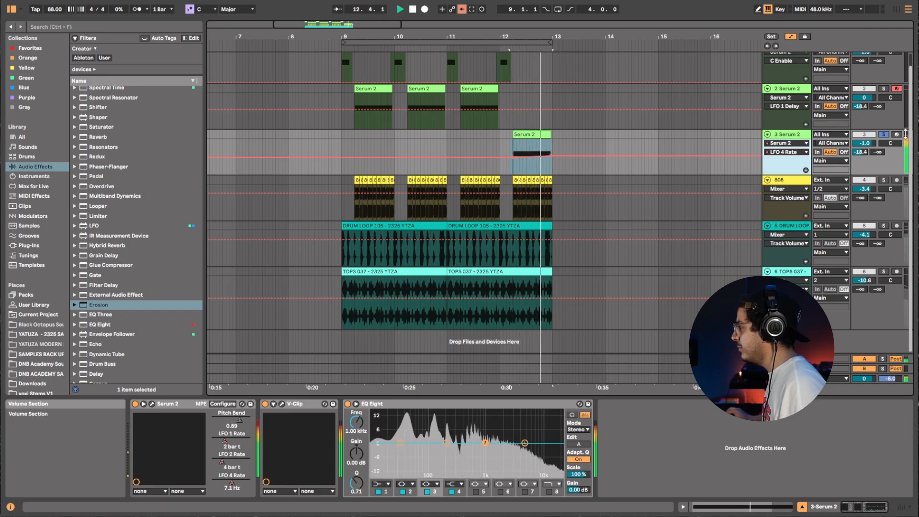
pyautogui.press('space')
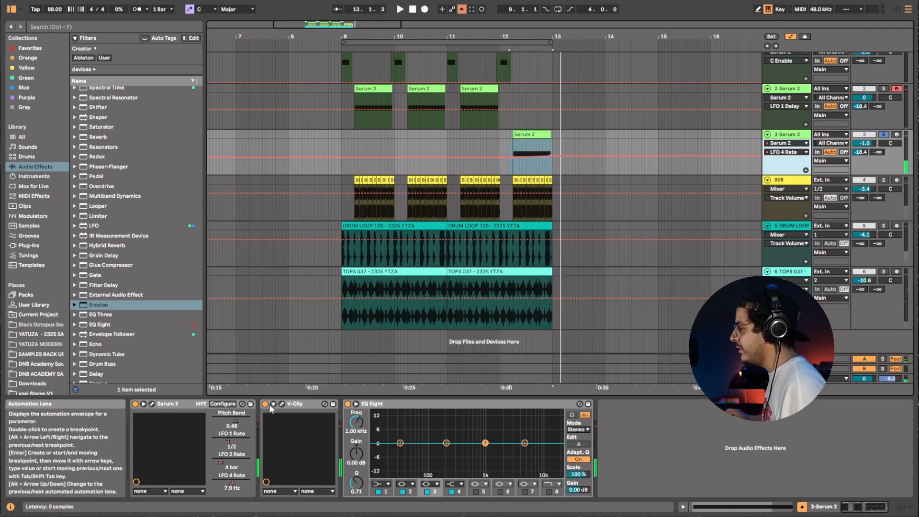
pyautogui.click(152, 403)
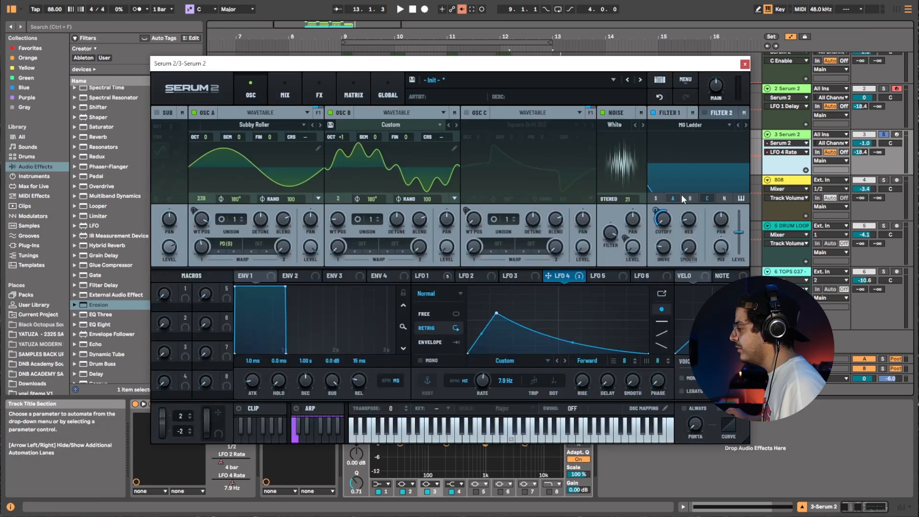
# Start playback and try Oscillator B's octave at +3 before returning it to +1.
pyautogui.press('space')
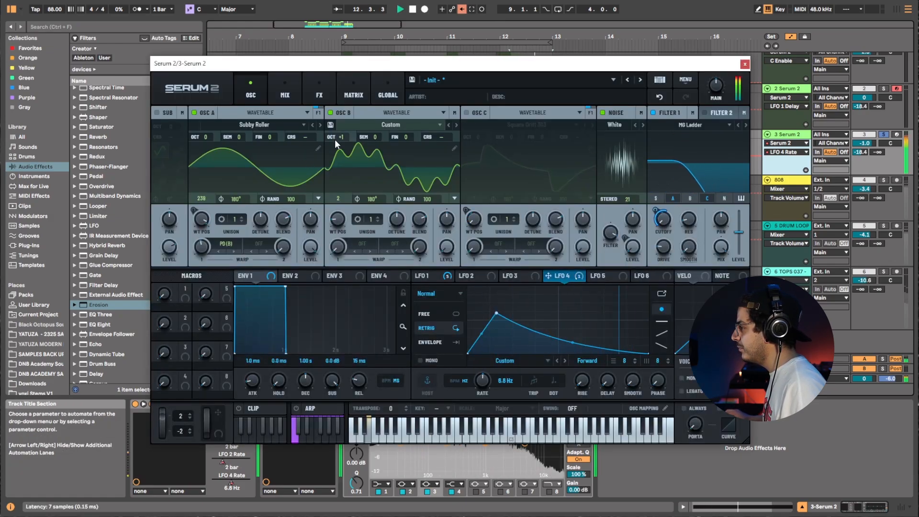
pyautogui.moveTo(341, 139); pyautogui.dragTo(349, 124)
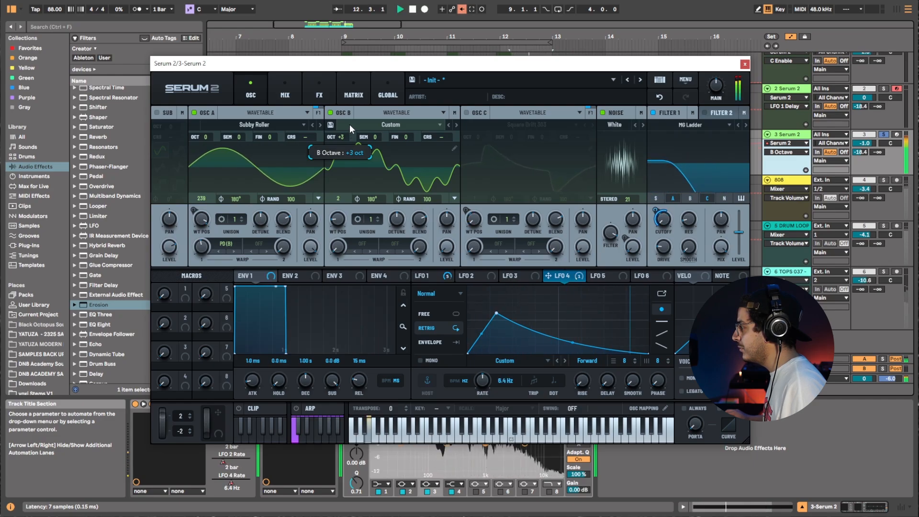
pyautogui.moveTo(350, 125); pyautogui.dragTo(346, 141)
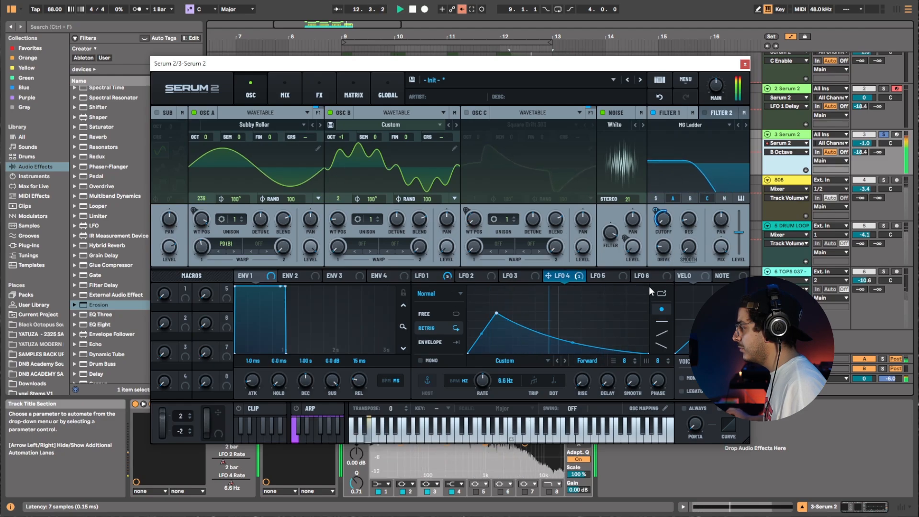
# Raise Filter 1's cutoff and close the Serum 2 plugin.
pyautogui.moveTo(664, 219); pyautogui.dragTo(669, 199)
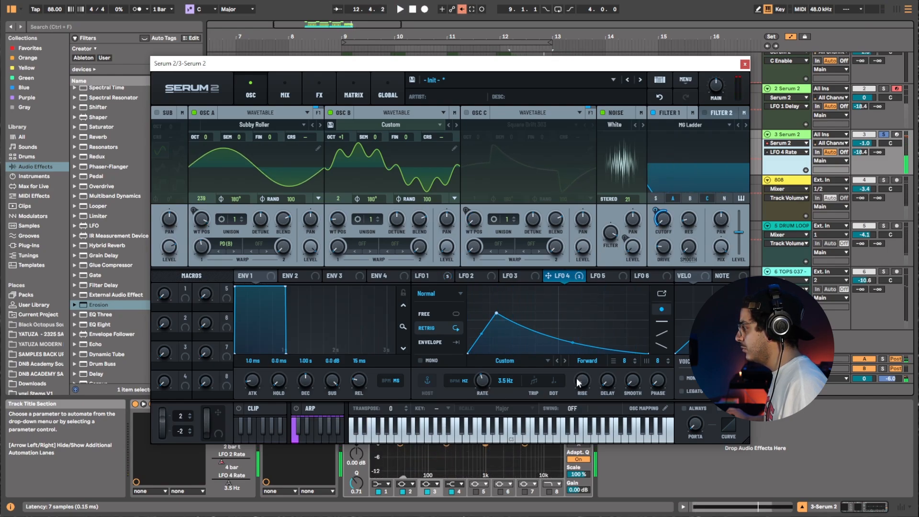
pyautogui.click(746, 64)
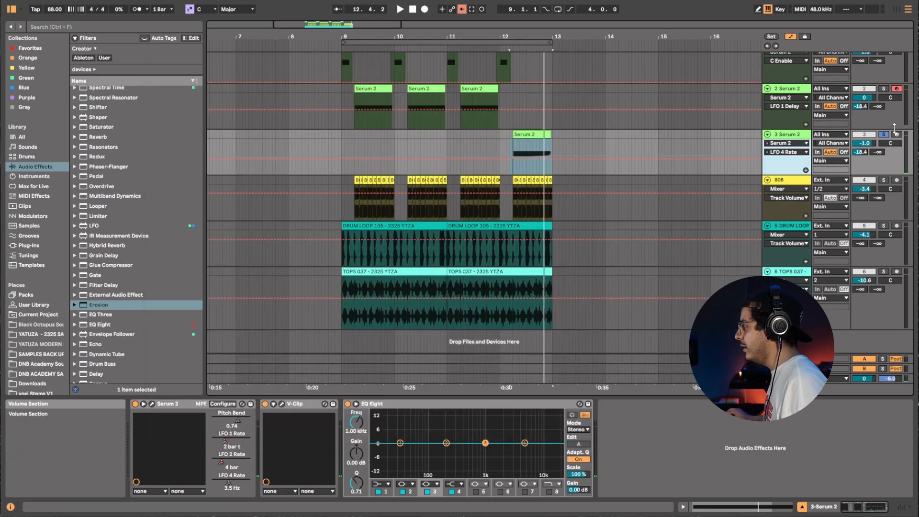
# Unsolo the third Serum 2 track and turn off automation arming.
pyautogui.click(883, 135)
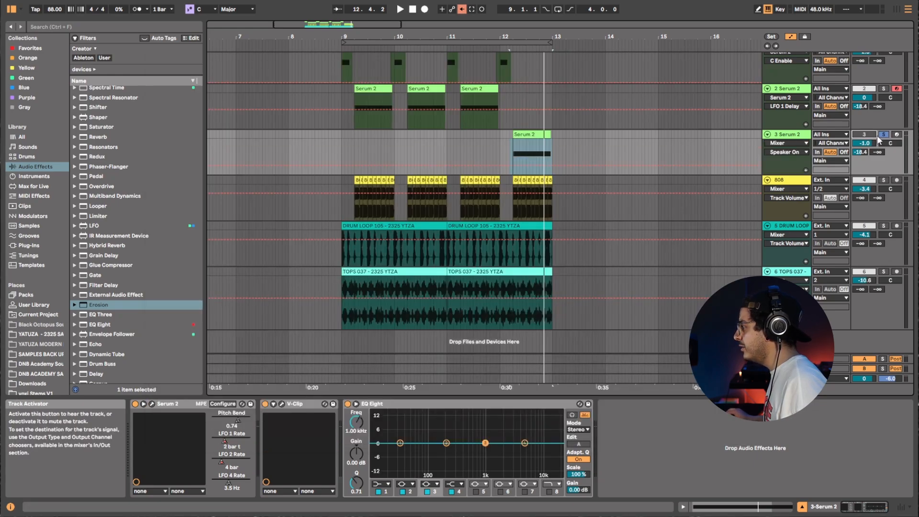
pyautogui.click(462, 9)
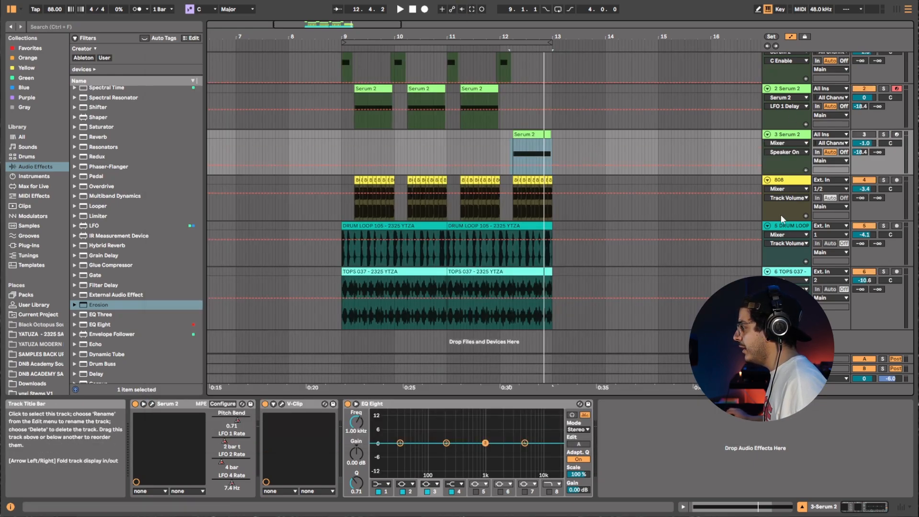
# Fold the second Serum 2 track and play back from the 808 clip.
pyautogui.click(767, 88)
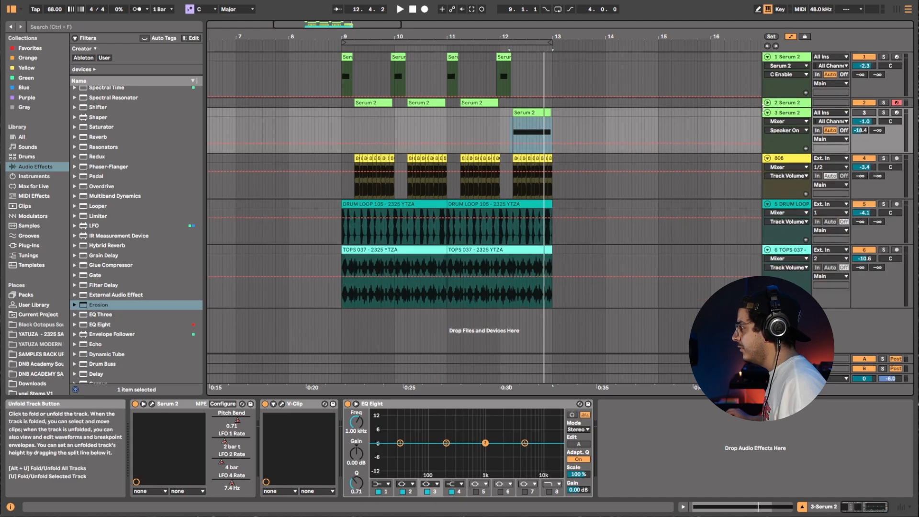
pyautogui.click(361, 163)
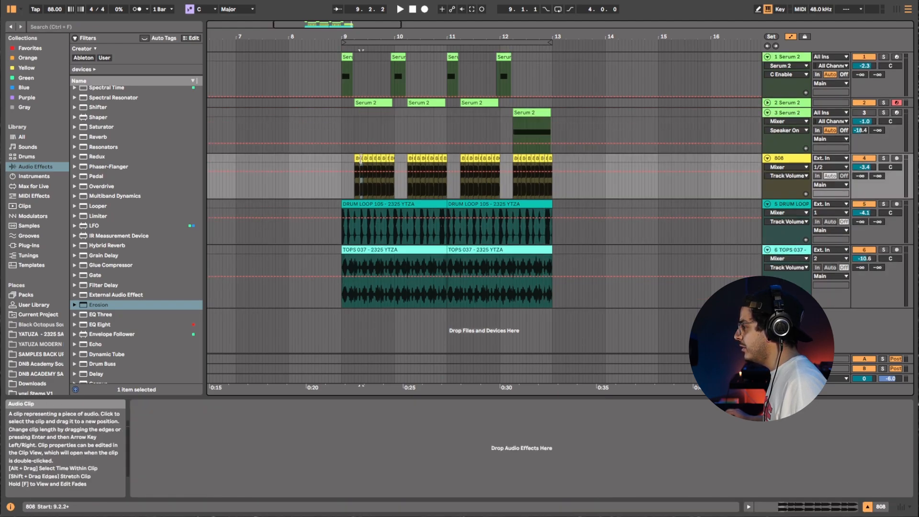
pyautogui.press('space')
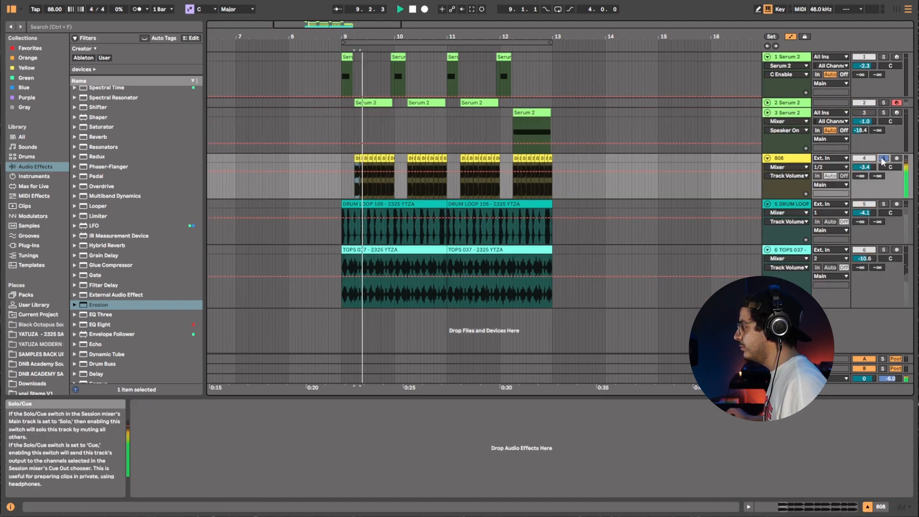
pyautogui.press('space')
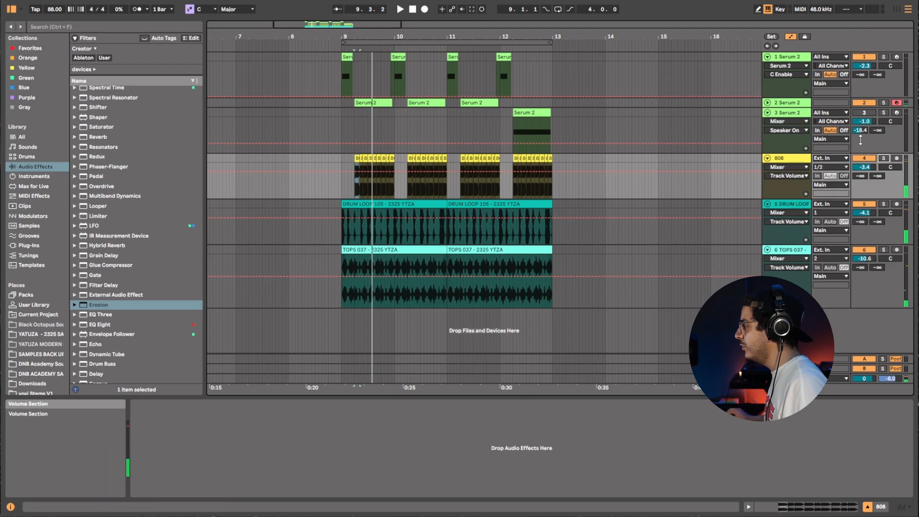
# Audition the beat from the 808 clip's start, toggling the third Serum 2 track off and on.
pyautogui.click(865, 112)
pyautogui.click(865, 113)
pyautogui.press('space')
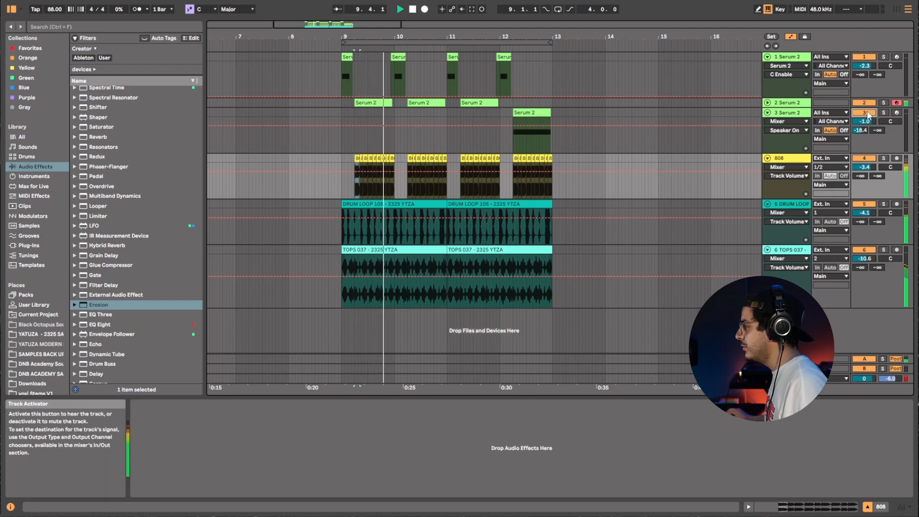
pyautogui.click(531, 125)
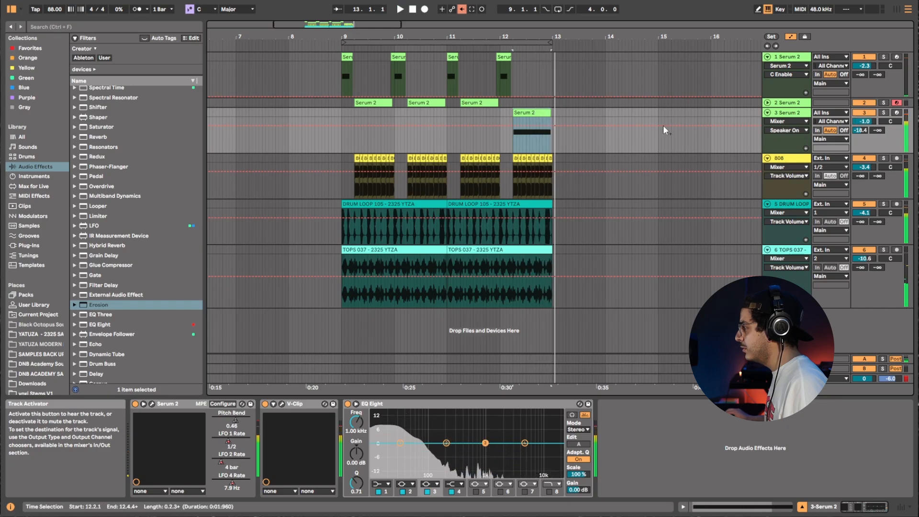
pyautogui.click(338, 168)
pyautogui.press('space')
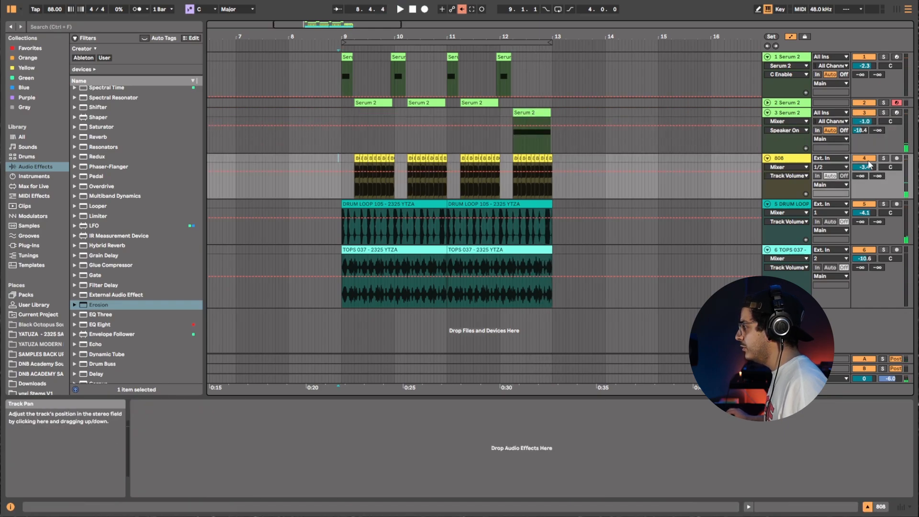
# Deactivate and fold all three Serum 2 tracks.
pyautogui.click(865, 113)
pyautogui.click(865, 103)
pyautogui.click(765, 64)
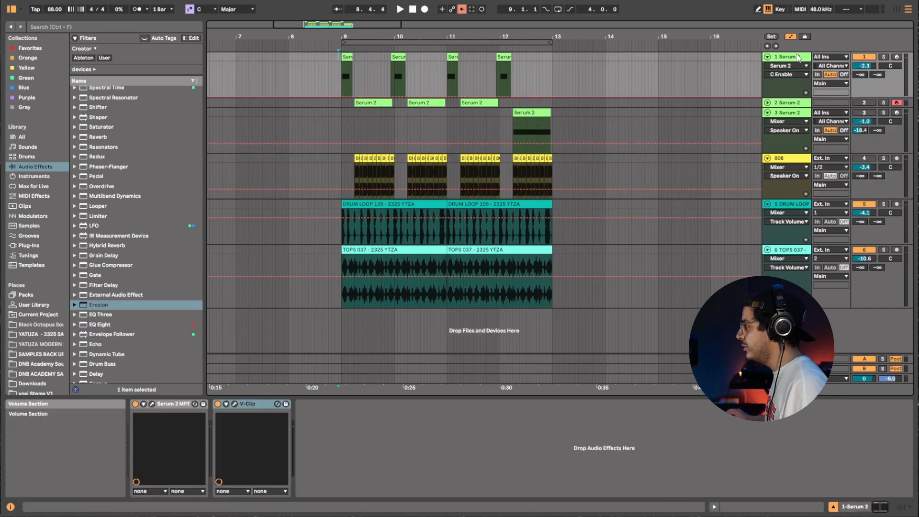
pyautogui.click(767, 57)
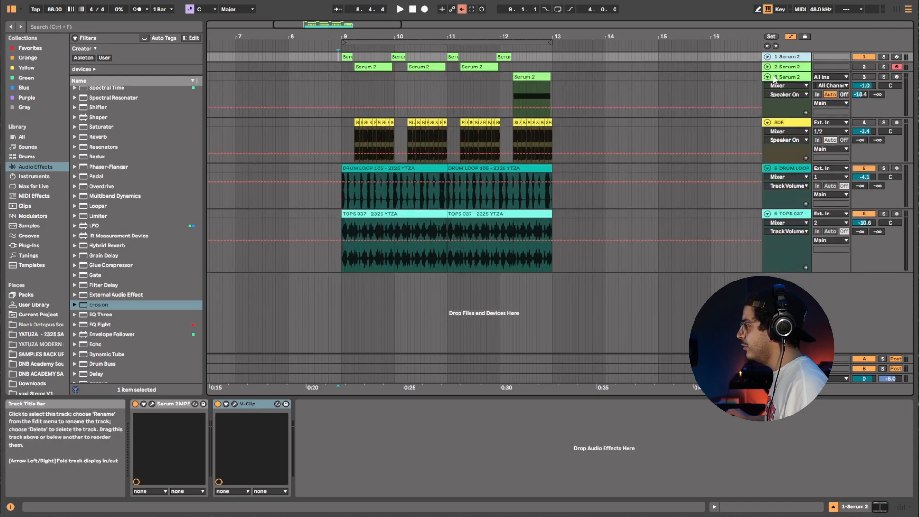
pyautogui.click(769, 79)
pyautogui.click(768, 78)
pyautogui.click(848, 58)
pyautogui.click(864, 57)
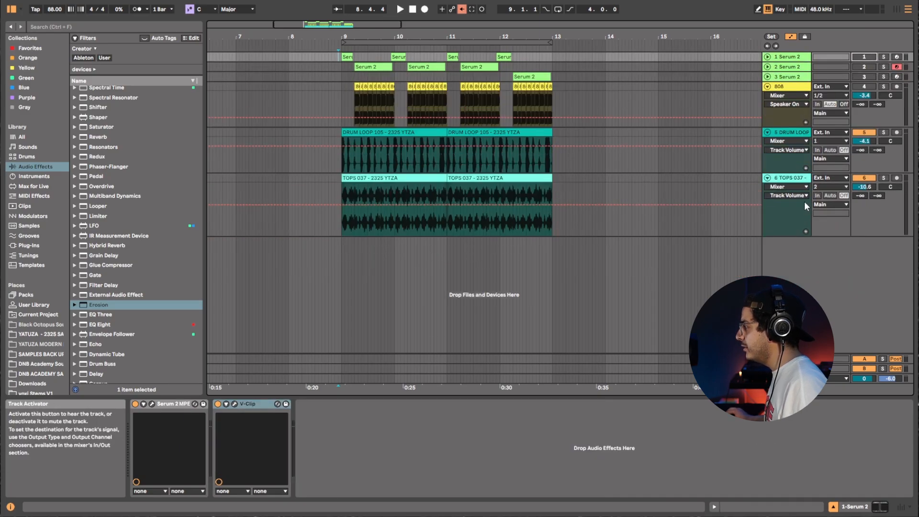
# Insert a new MIDI track below the tops track.
pyautogui.rightClick(791, 248)
pyautogui.click(840, 261)
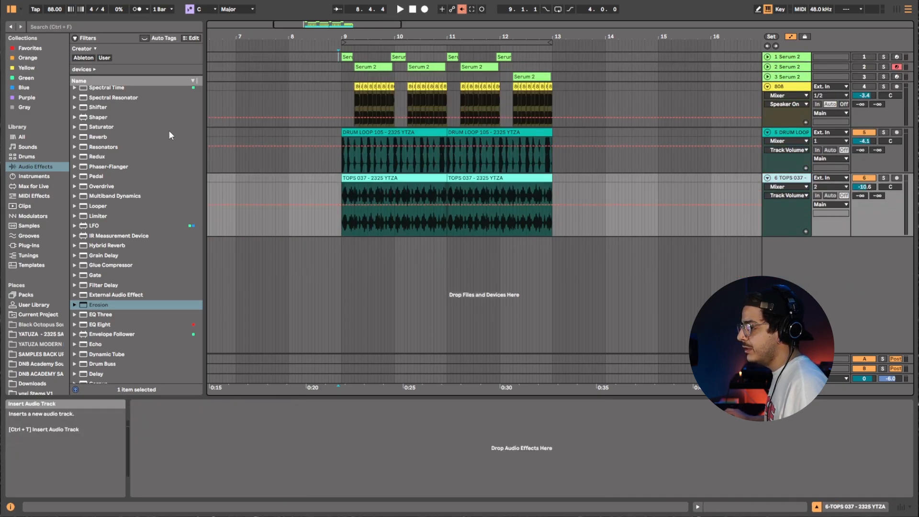
# Search the plug-ins for serum 2 and load Serum 2 onto the new MIDI track.
pyautogui.click(83, 27)
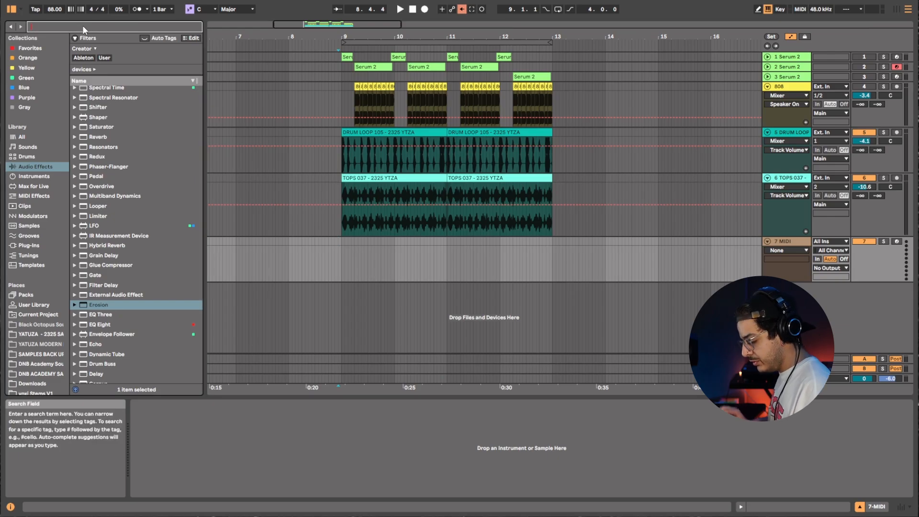
pyautogui.write('serum 2')
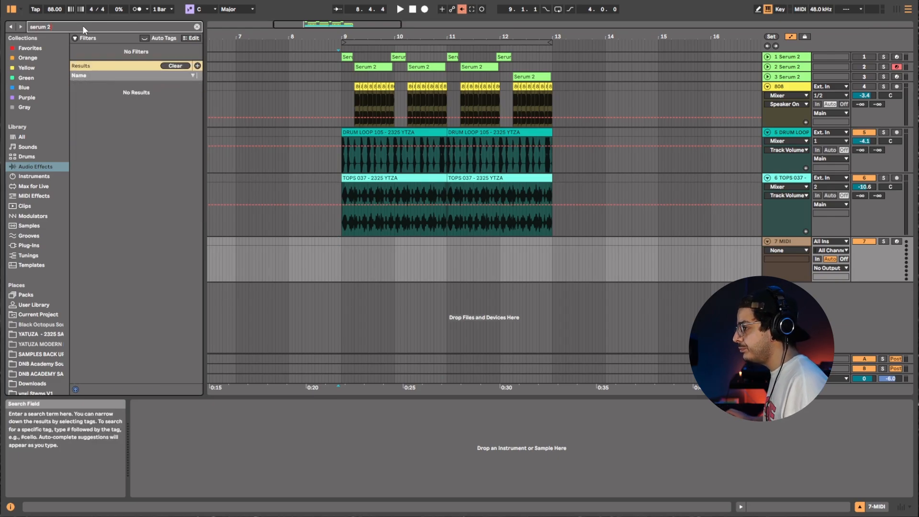
pyautogui.click(33, 246)
pyautogui.moveTo(103, 78); pyautogui.dragTo(157, 120)
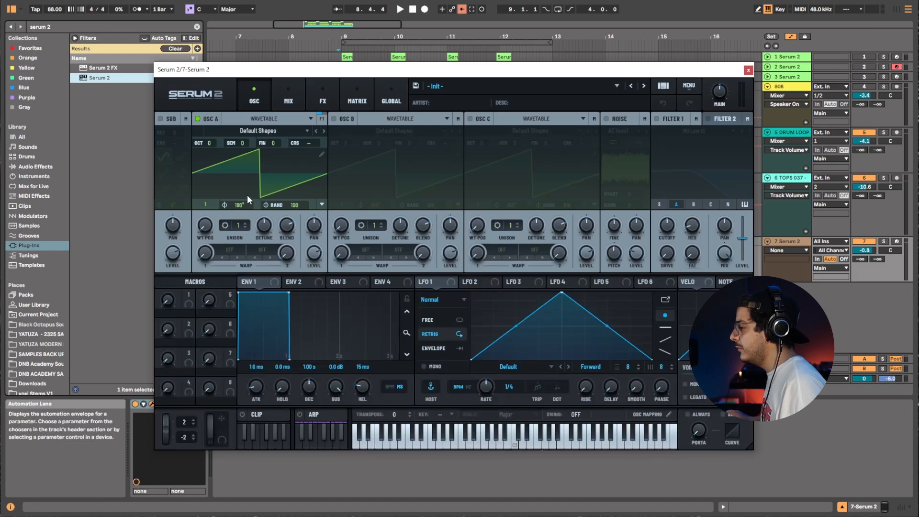
# Load the Subby Roller wavetable from the S2 Tables Analog collection into Oscillator A.
pyautogui.click(252, 131)
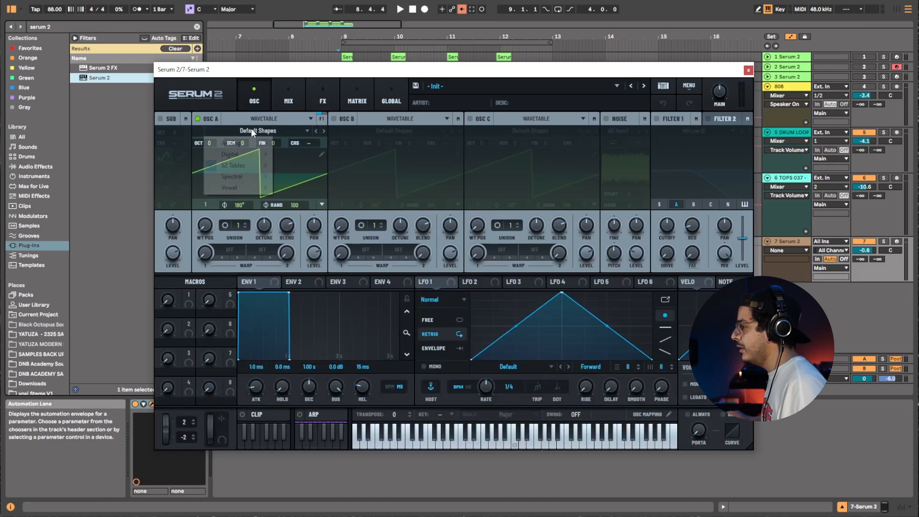
pyautogui.moveTo(245, 167)
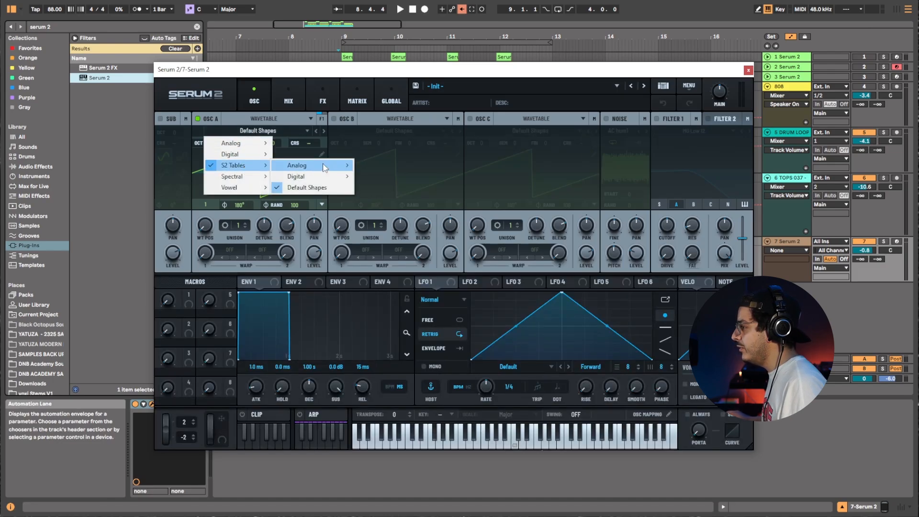
pyautogui.moveTo(325, 167)
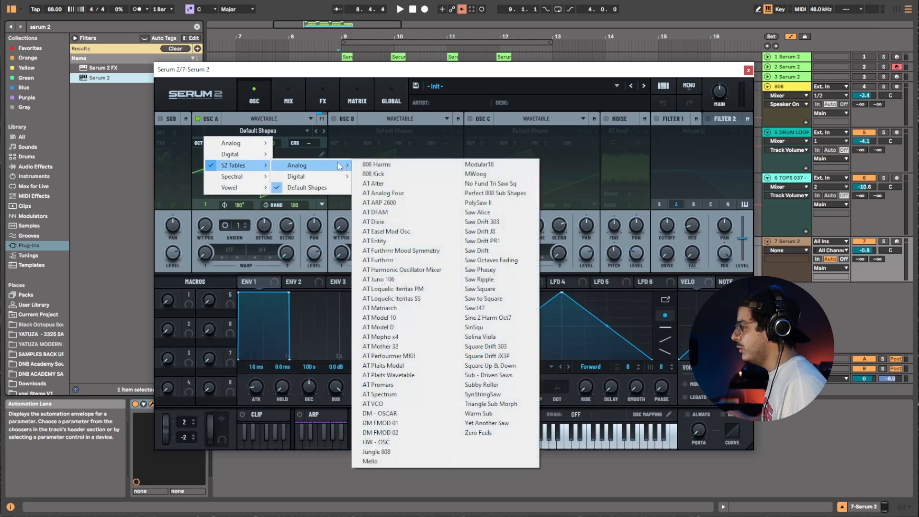
pyautogui.click(482, 385)
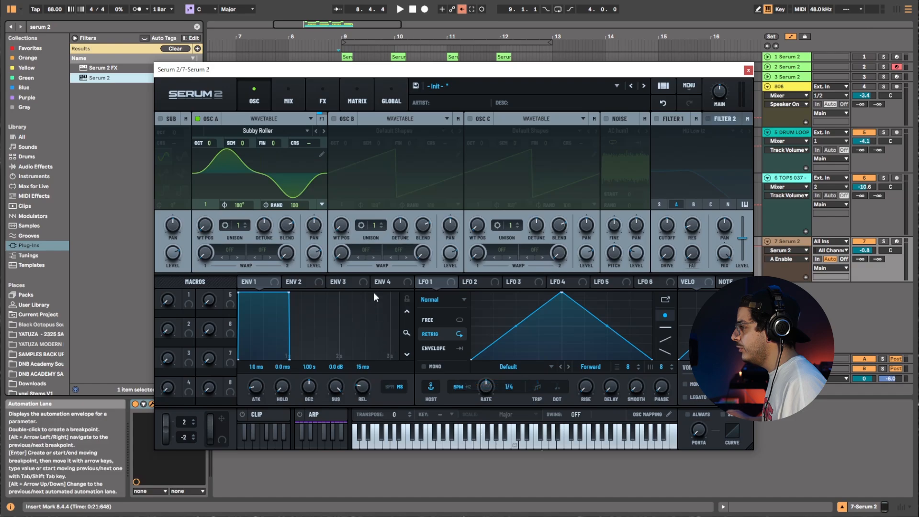
# Arm the track, raise Oscillator A's level, and assign LFO 1 to Oscillator A's wavetable position.
pyautogui.click(897, 241)
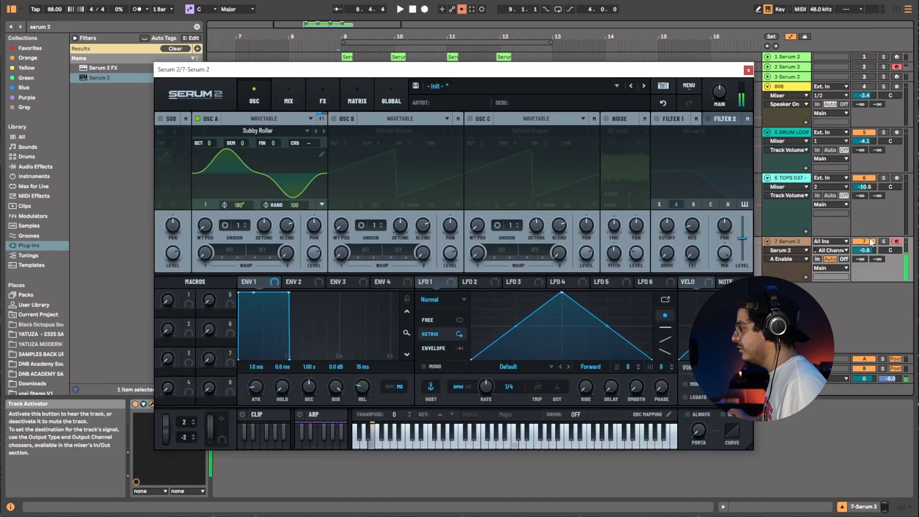
pyautogui.moveTo(316, 258); pyautogui.dragTo(347, 194)
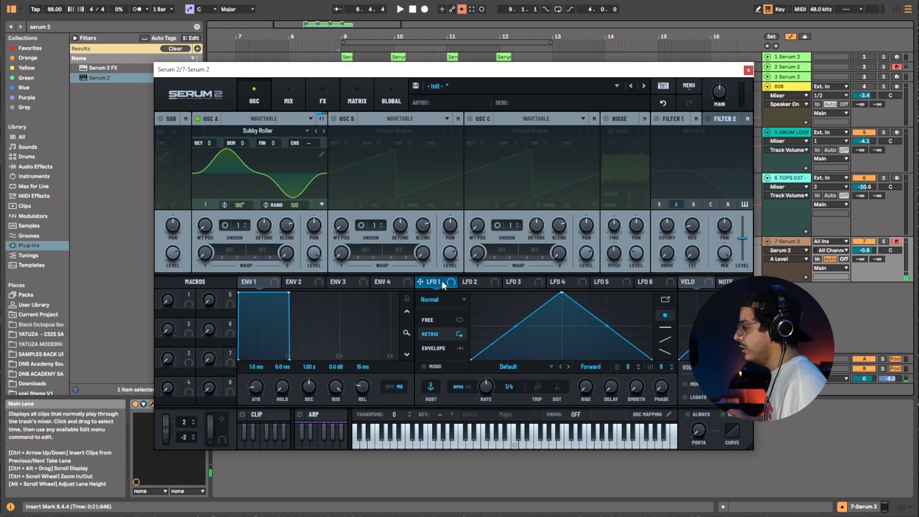
pyautogui.moveTo(442, 282); pyautogui.dragTo(212, 230)
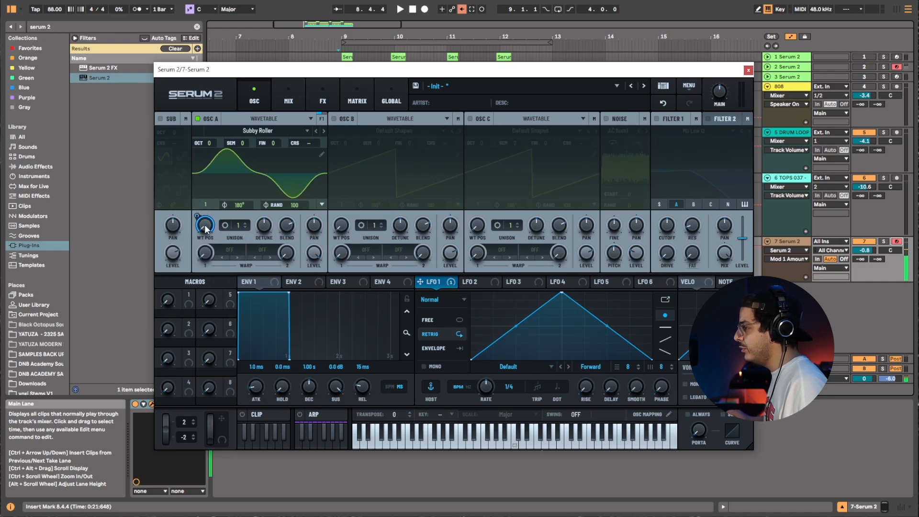
pyautogui.moveTo(197, 225)
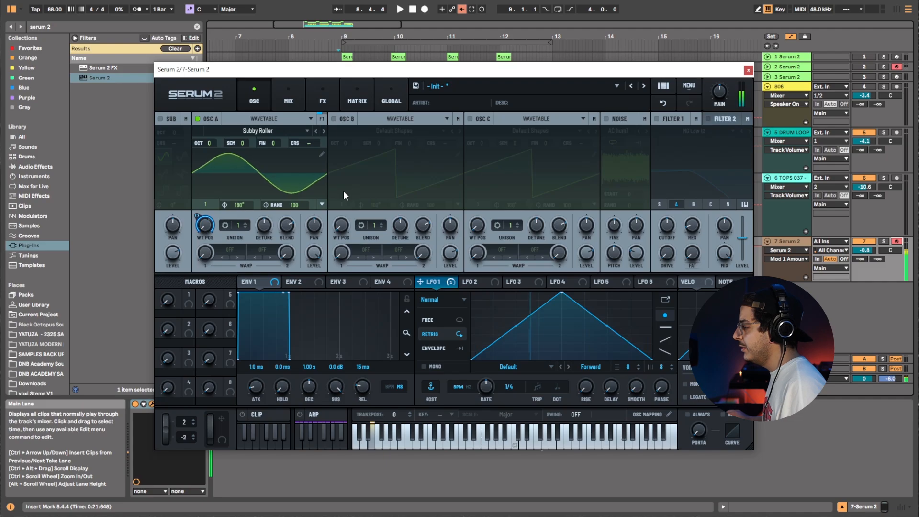
# Enable Oscillator B and add harmonic bin 7 to its wavetable in the wavetable editor.
pyautogui.click(335, 120)
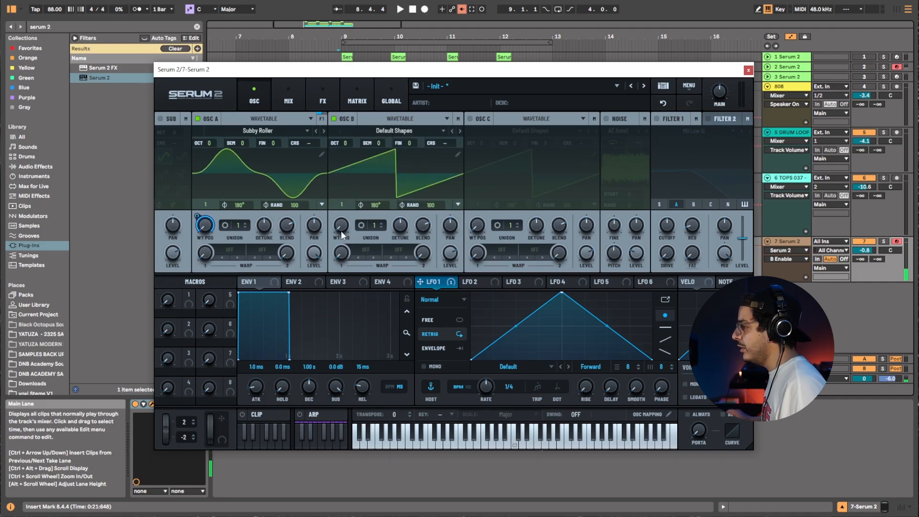
pyautogui.click(458, 154)
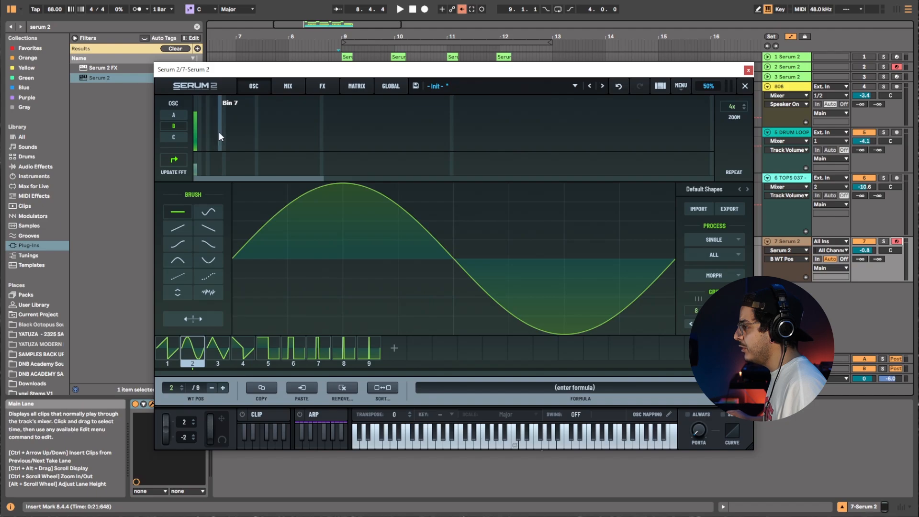
pyautogui.click(220, 136)
pyautogui.click(745, 87)
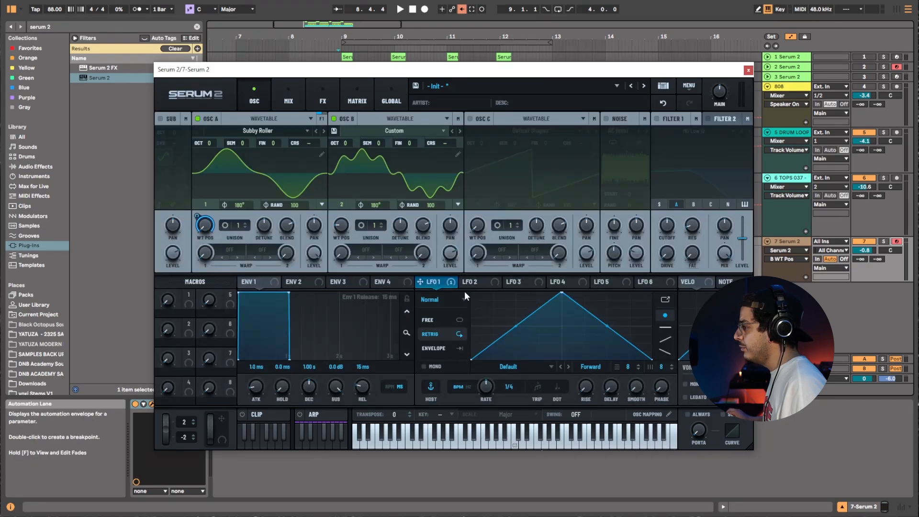
# Set Oscillator A's warp mode to PD (B) and adjust its warp amount.
pyautogui.click(230, 248)
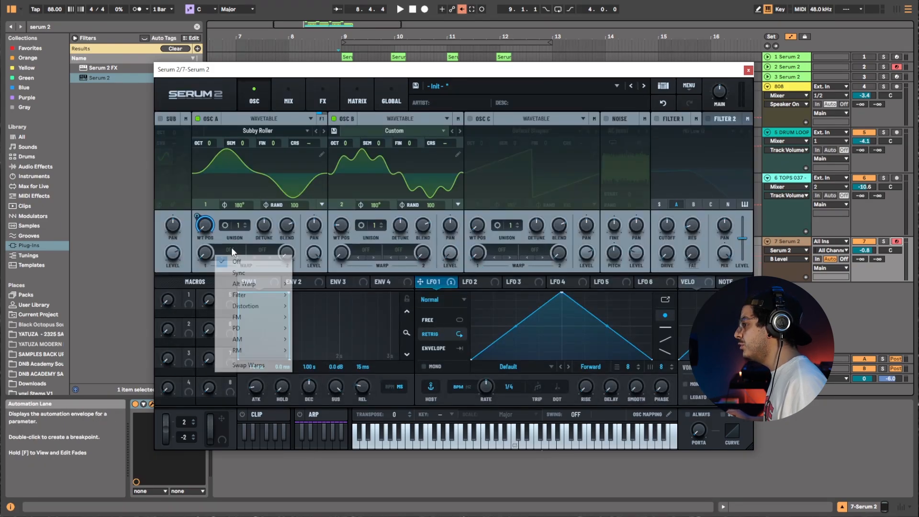
pyautogui.moveTo(275, 328)
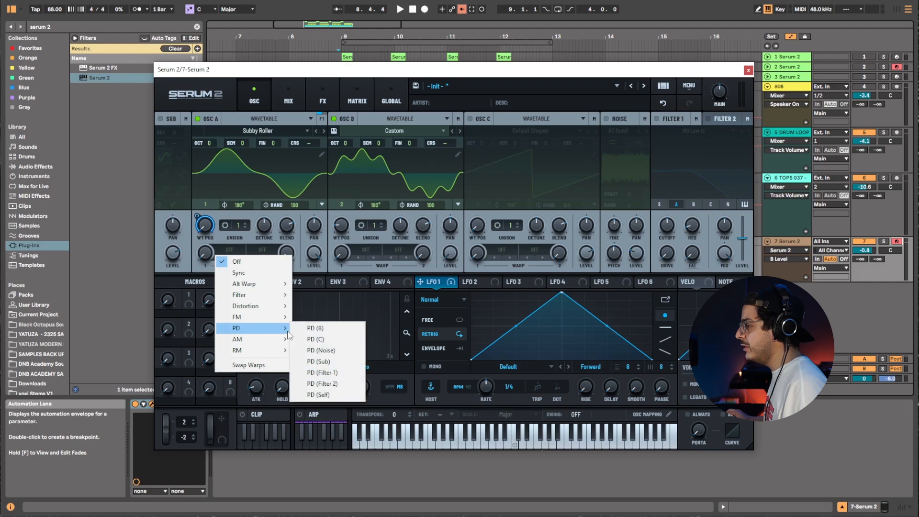
pyautogui.click(314, 336)
pyautogui.moveTo(206, 254)
pyautogui.mouseDown()
pyautogui.moveTo(222, 214)
pyautogui.moveTo(209, 264)
pyautogui.mouseUp()
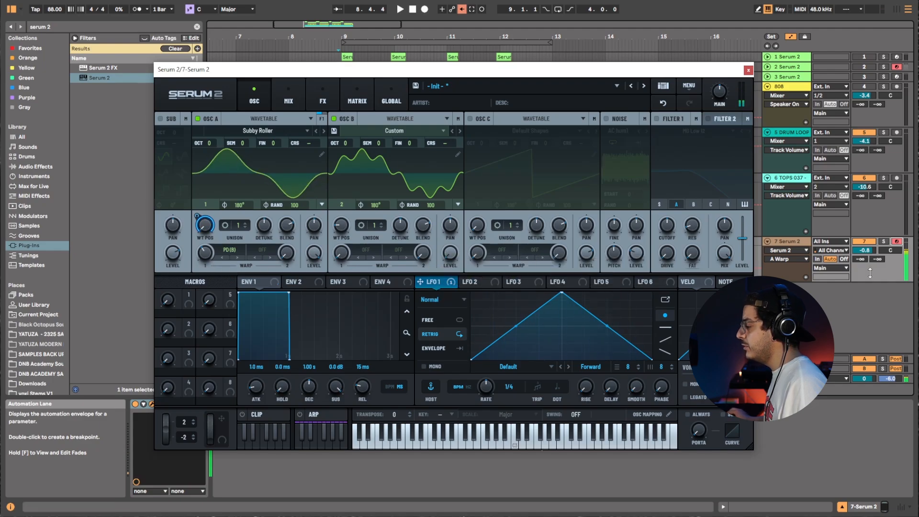
# Enable the Noise oscillator and Filter 1, routing Oscillator B into the filter.
pyautogui.click(606, 119)
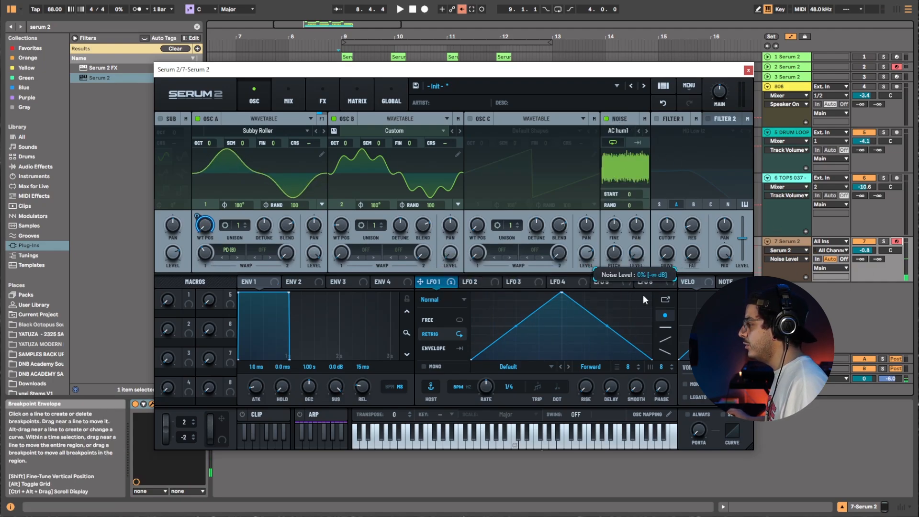
pyautogui.click(658, 119)
pyautogui.click(693, 204)
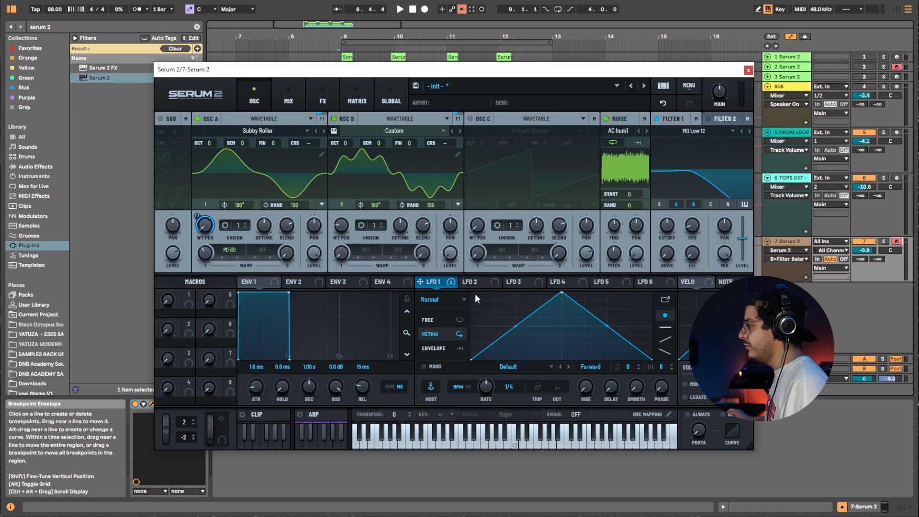
# Assign LFO 1 to Filter 1's cutoff, clear the drive's modulation, set drive to 44%, and audition a note.
pyautogui.moveTo(446, 283); pyautogui.dragTo(668, 232)
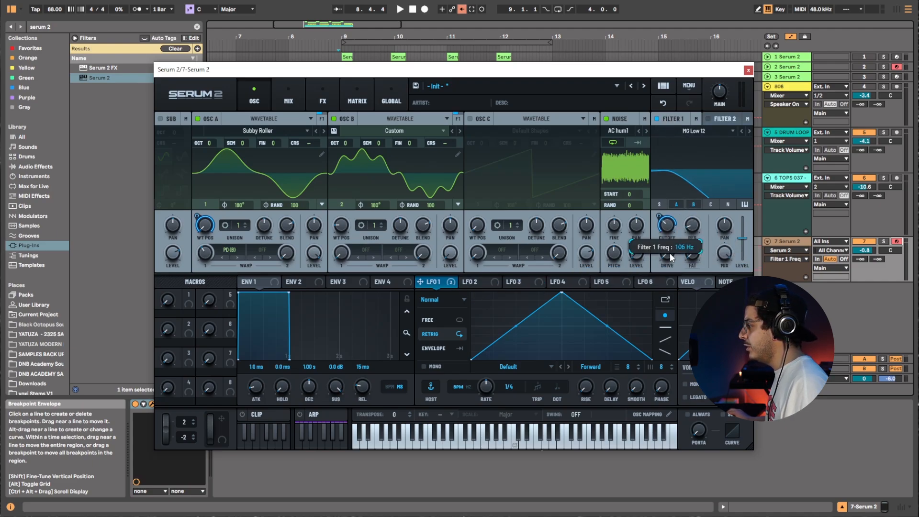
pyautogui.rightClick(671, 252)
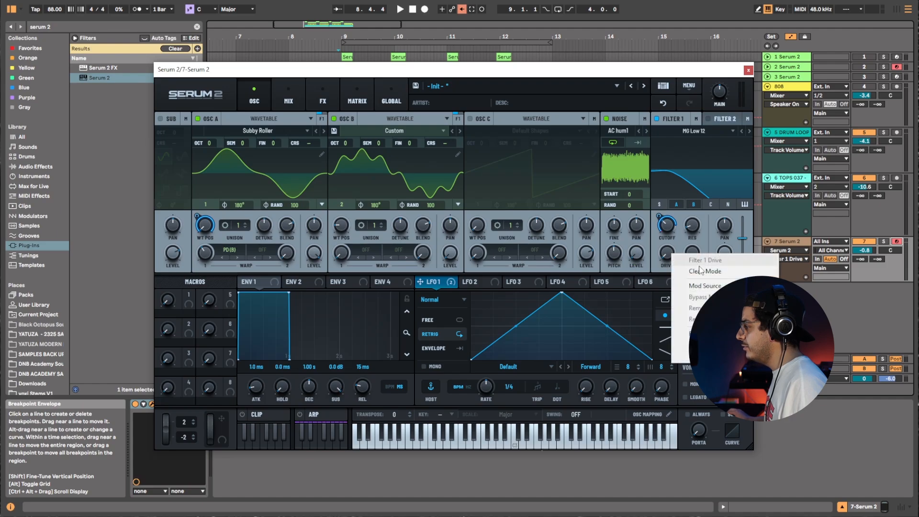
pyautogui.click(703, 271)
pyautogui.moveTo(669, 262); pyautogui.dragTo(679, 228)
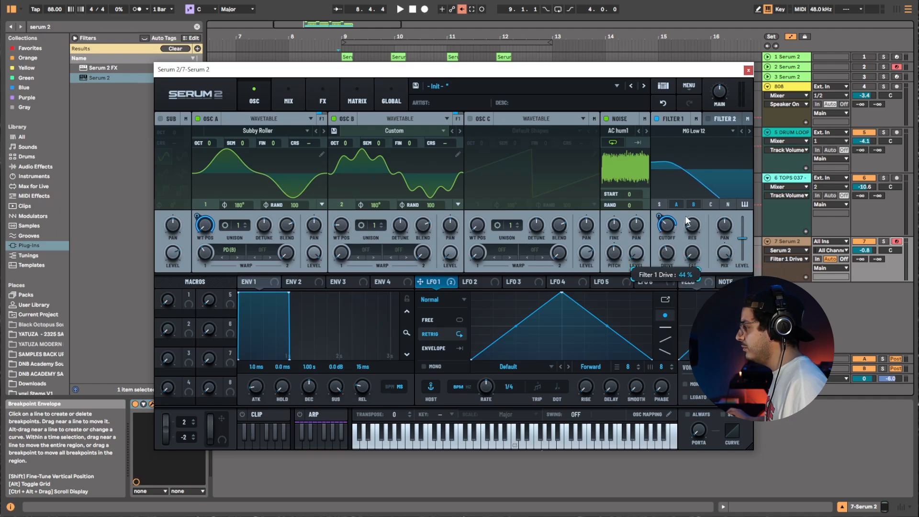
pyautogui.press('a')
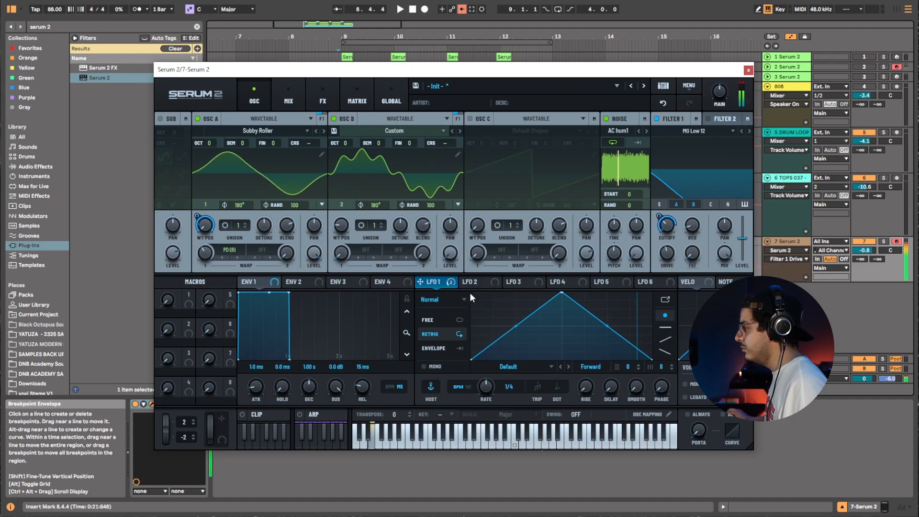
# Assign LFO 1 to the noise, load the White noise from the Color category, and set stereo to 20 and pitch to 96%.
pyautogui.moveTo(420, 282); pyautogui.dragTo(627, 259)
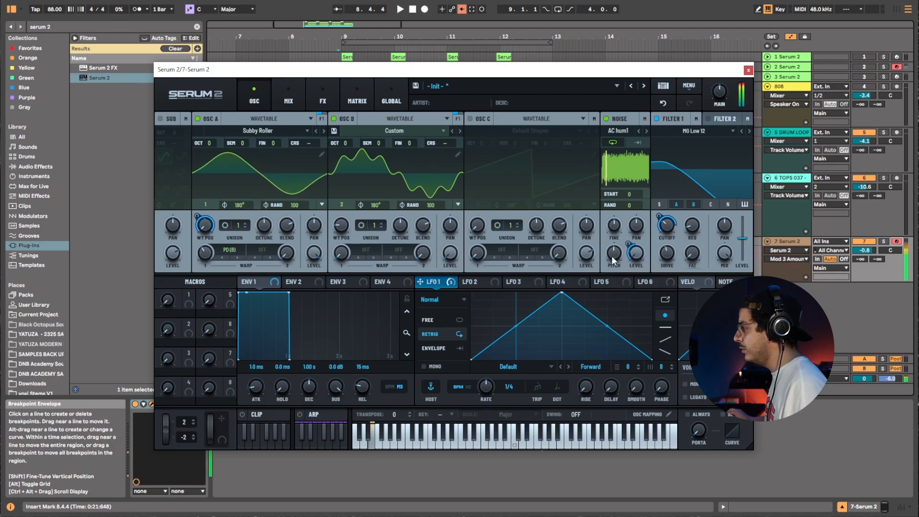
pyautogui.click(638, 132)
pyautogui.click(622, 131)
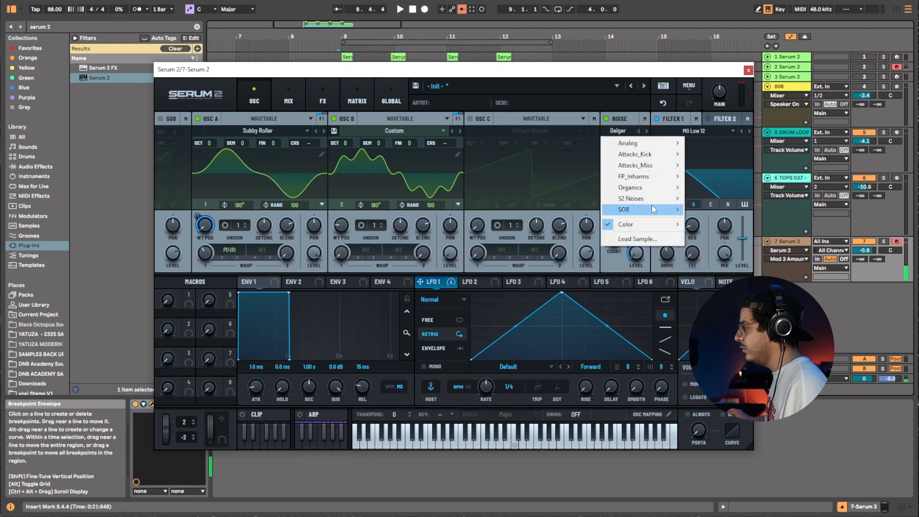
pyautogui.moveTo(661, 224)
pyautogui.click(705, 225)
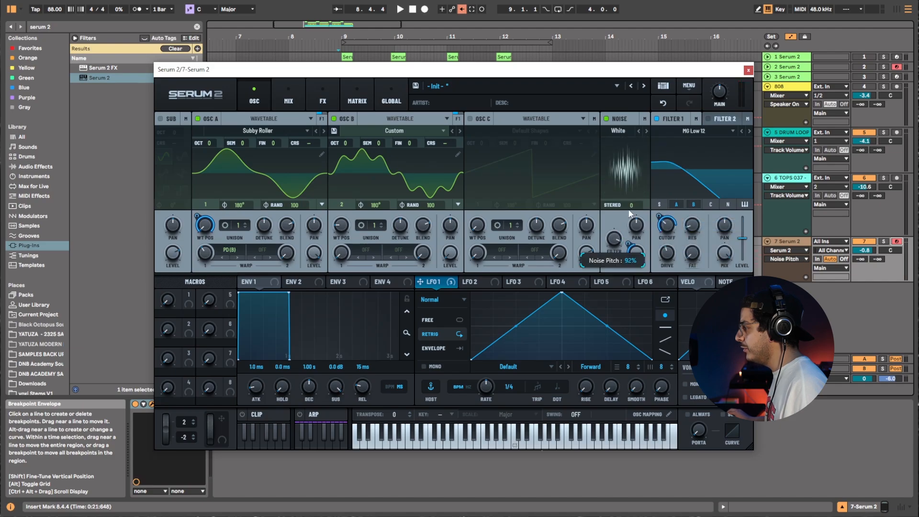
pyautogui.moveTo(632, 206); pyautogui.dragTo(631, 201)
pyautogui.moveTo(615, 239); pyautogui.dragTo(617, 236)
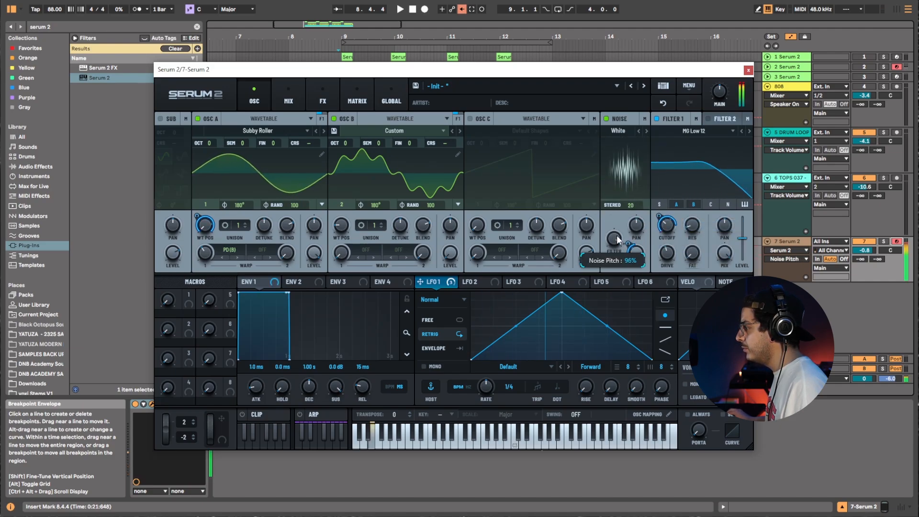
# Open the FX page and add a Distortion module to the main bus.
pyautogui.click(335, 97)
pyautogui.rightClick(226, 150)
pyautogui.moveTo(249, 161)
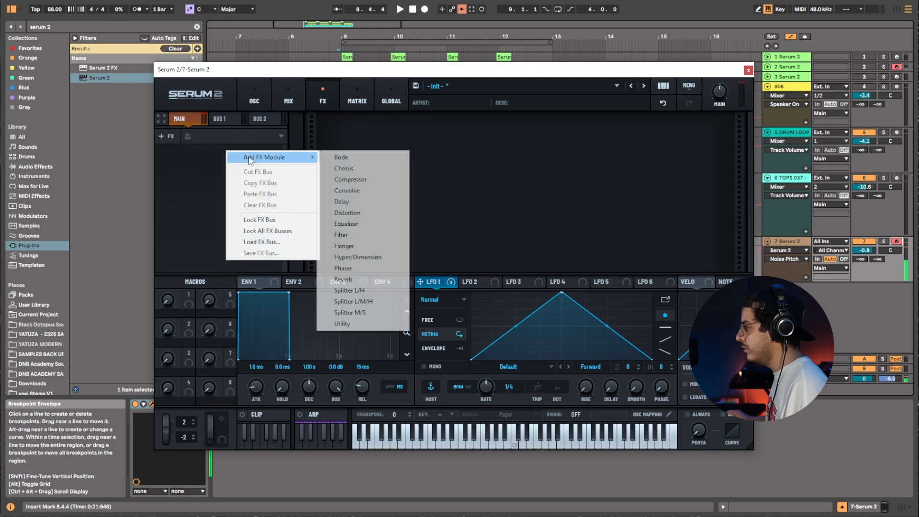
pyautogui.click(349, 213)
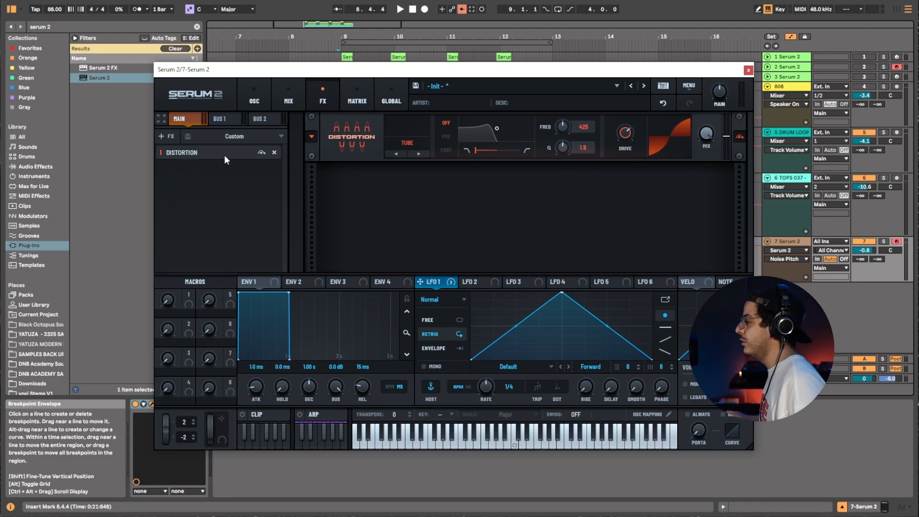
# Add an Equalizer module below the Distortion.
pyautogui.rightClick(228, 168)
pyautogui.moveTo(268, 175)
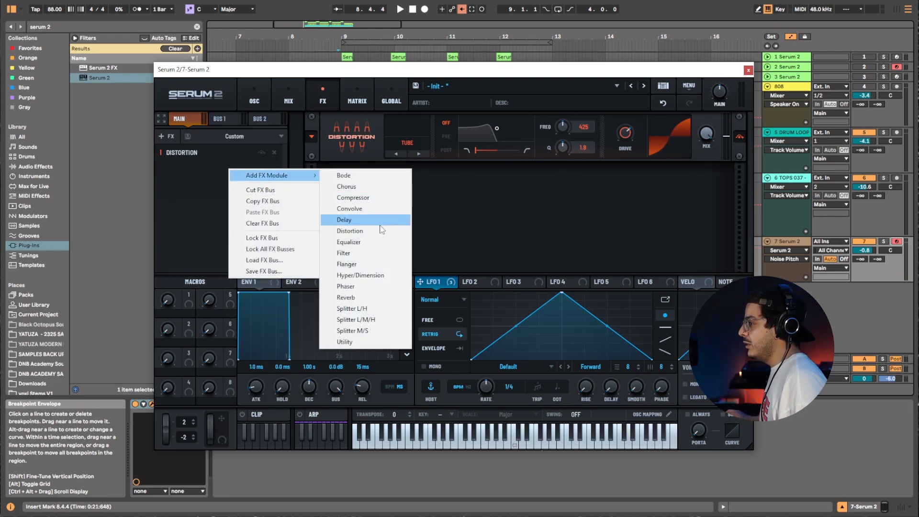
pyautogui.click(375, 243)
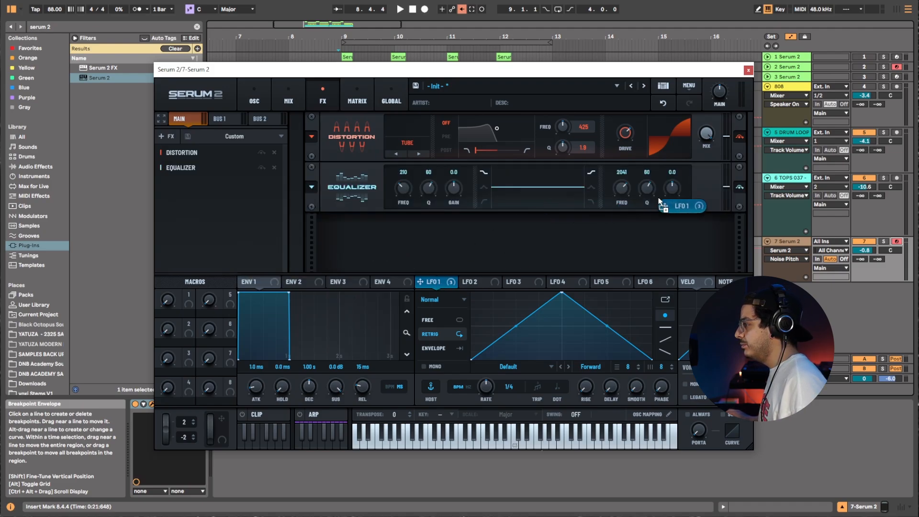
# Set the Equalizer's high band to 108 Hz and -15.6 dB gain, and shift LFO 1's peak slightly earlier.
pyautogui.moveTo(701, 199); pyautogui.dragTo(623, 224)
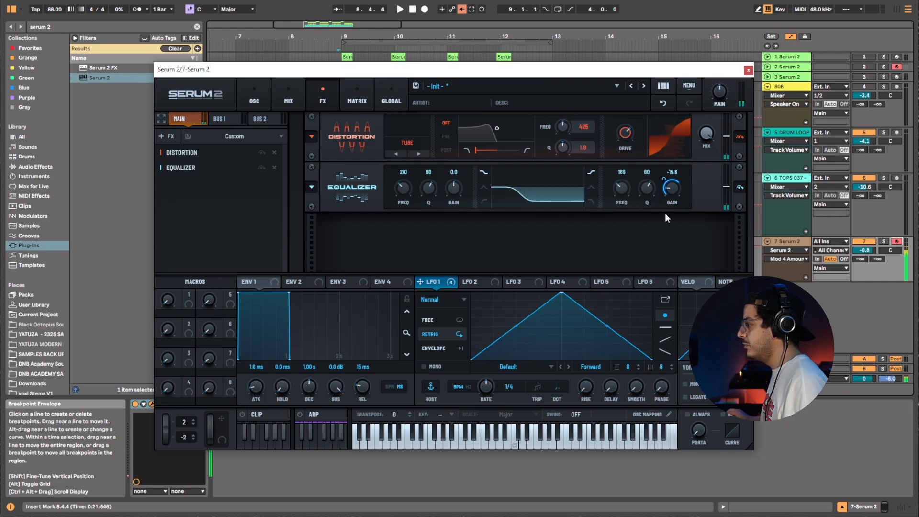
pyautogui.moveTo(674, 188); pyautogui.dragTo(683, 163)
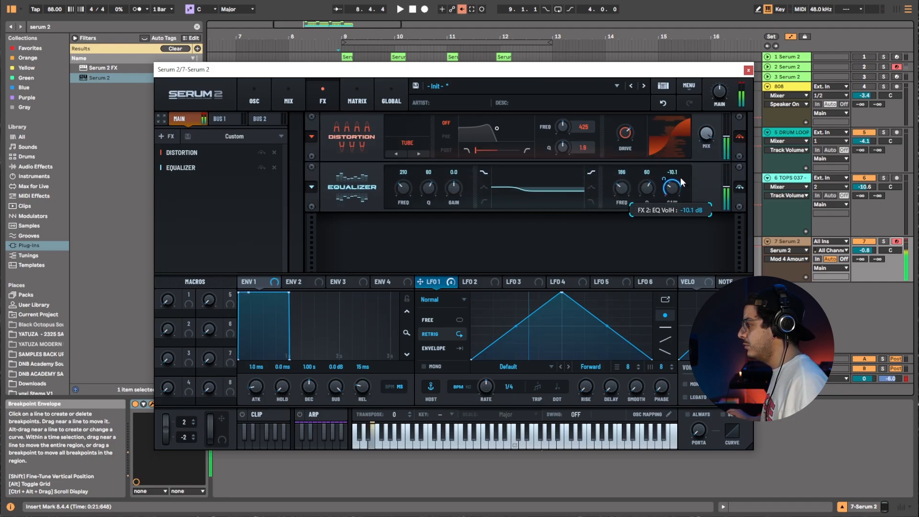
pyautogui.moveTo(631, 188); pyautogui.dragTo(664, 204)
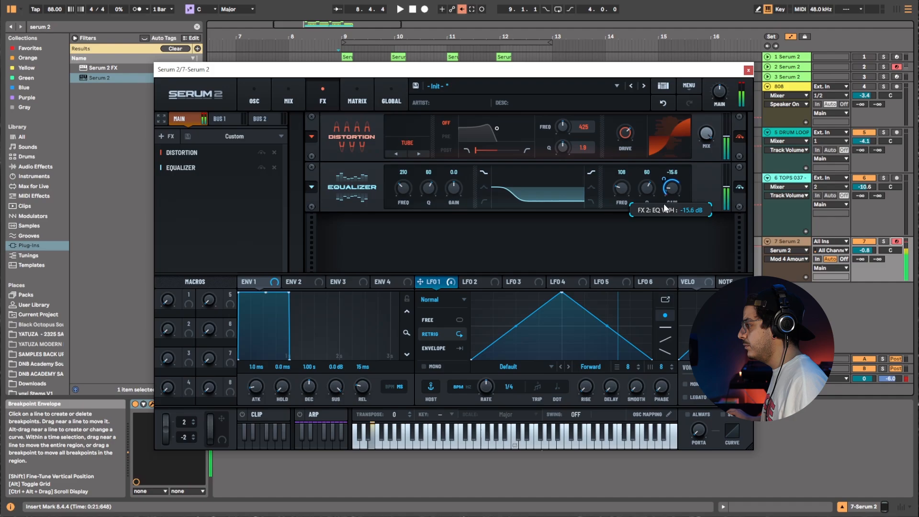
pyautogui.moveTo(562, 292)
pyautogui.mouseDown()
pyautogui.moveTo(486, 293)
pyautogui.moveTo(551, 292)
pyautogui.mouseUp()
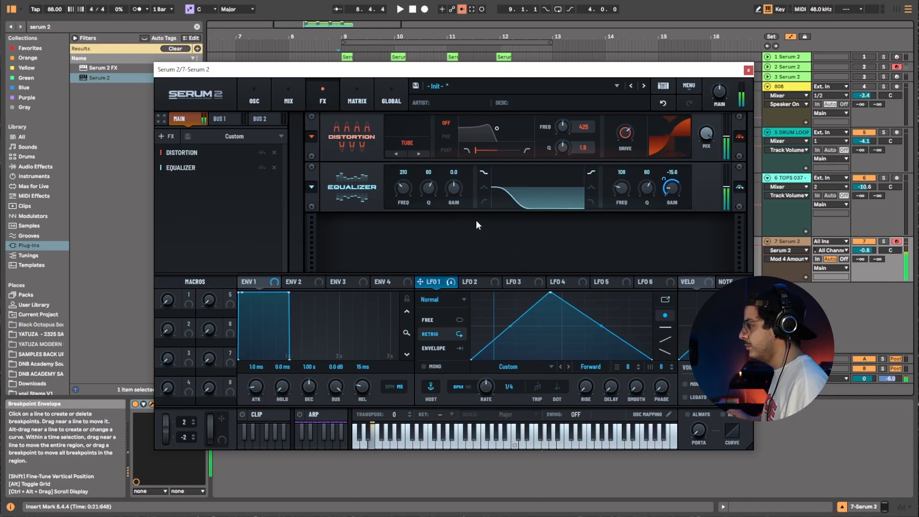
# Add a Compressor module below the Equalizer on the main FX bus.
pyautogui.rightClick(194, 182)
pyautogui.moveTo(221, 191)
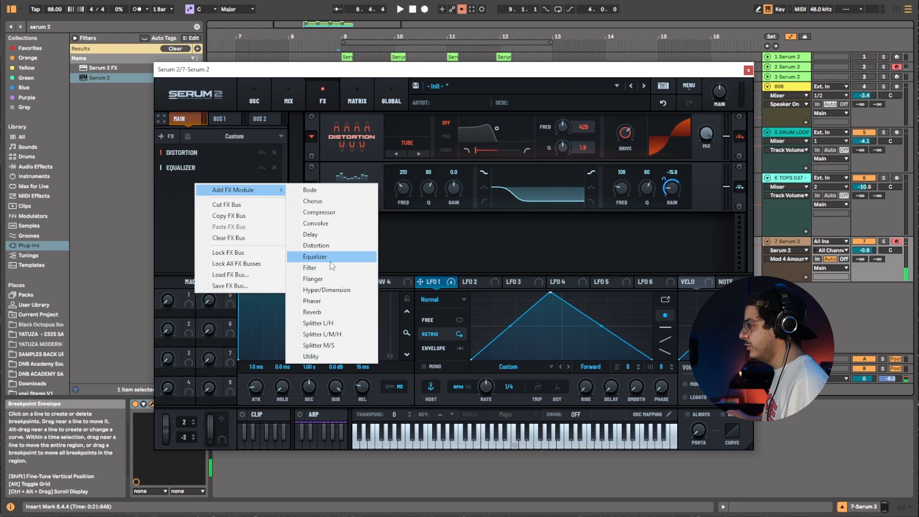
pyautogui.click(340, 213)
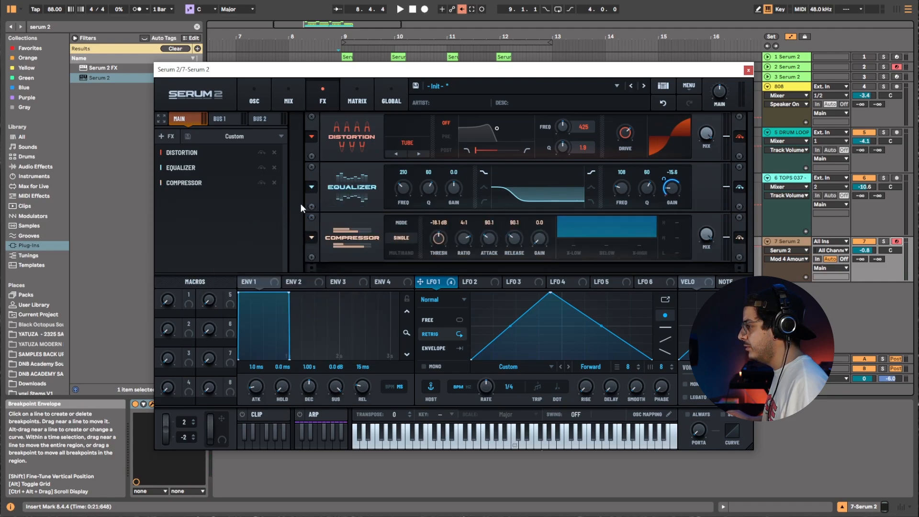
# Load the factory MB OTT preset into the Compressor.
pyautogui.click(319, 235)
pyautogui.moveTo(366, 237)
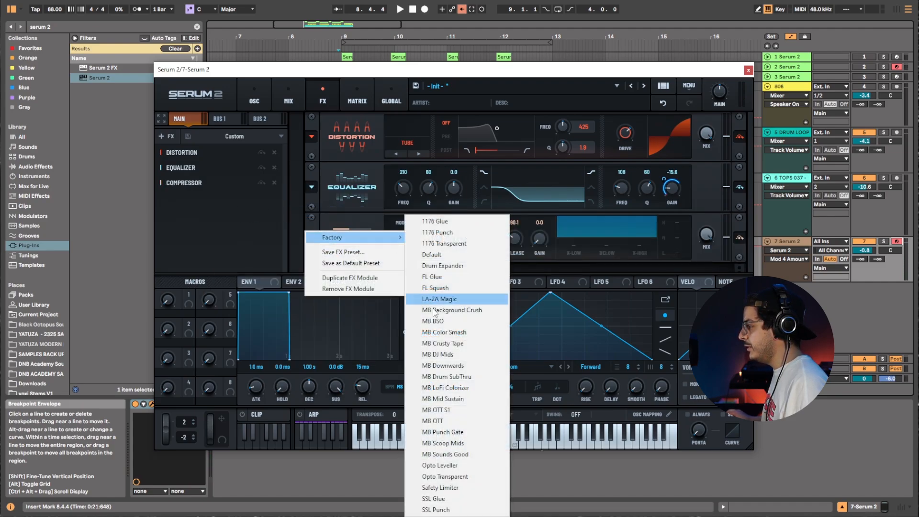
pyautogui.click(438, 421)
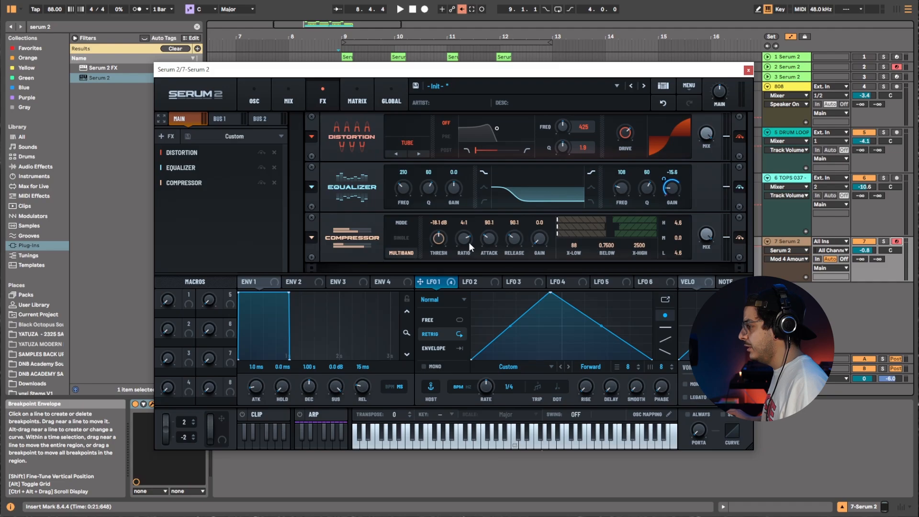
# Tweak the multiband compressor: lower the high band ratio, set threshold to -9.7 dB and gain to 10.2 dB.
pyautogui.moveTo(441, 257); pyautogui.dragTo(444, 263)
pyautogui.moveTo(626, 221); pyautogui.dragTo(585, 226)
pyautogui.moveTo(436, 245); pyautogui.dragTo(436, 240)
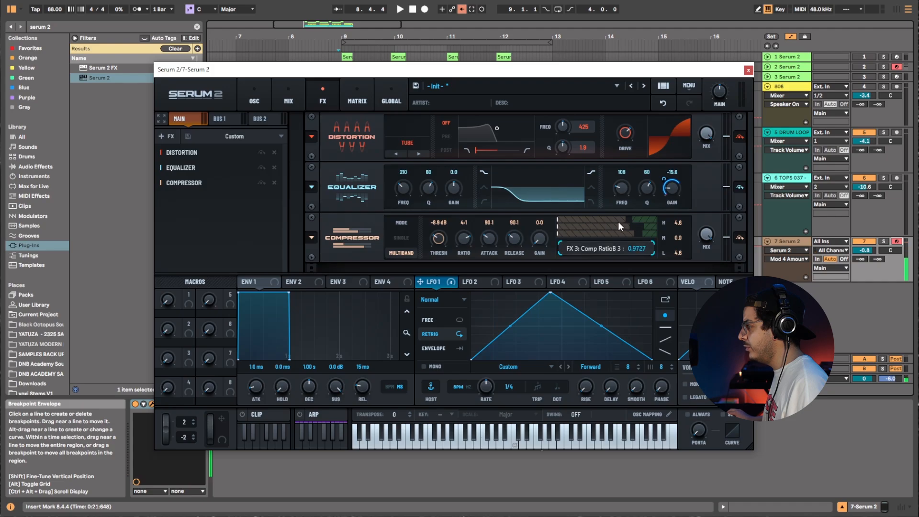
pyautogui.moveTo(444, 238)
pyautogui.mouseDown()
pyautogui.moveTo(444, 229)
pyautogui.moveTo(441, 253)
pyautogui.mouseUp()
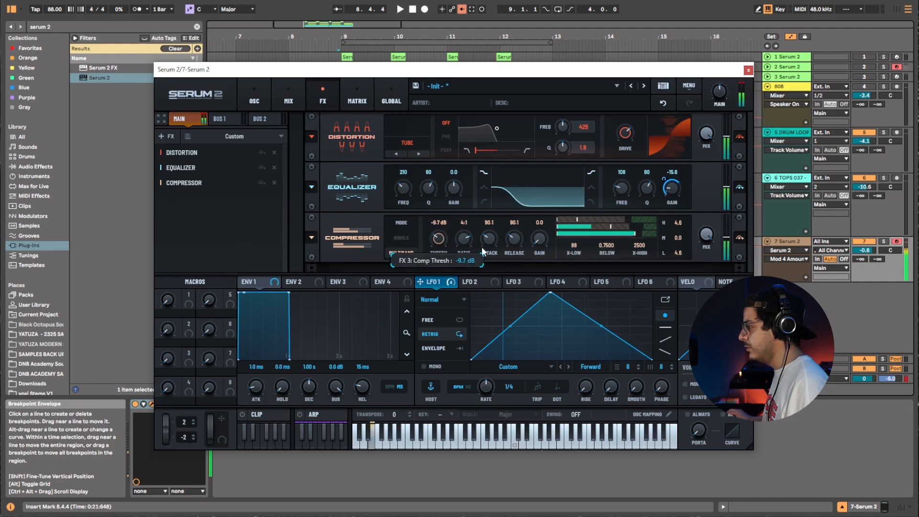
pyautogui.moveTo(541, 240)
pyautogui.mouseDown()
pyautogui.moveTo(550, 228)
pyautogui.moveTo(548, 246)
pyautogui.mouseUp()
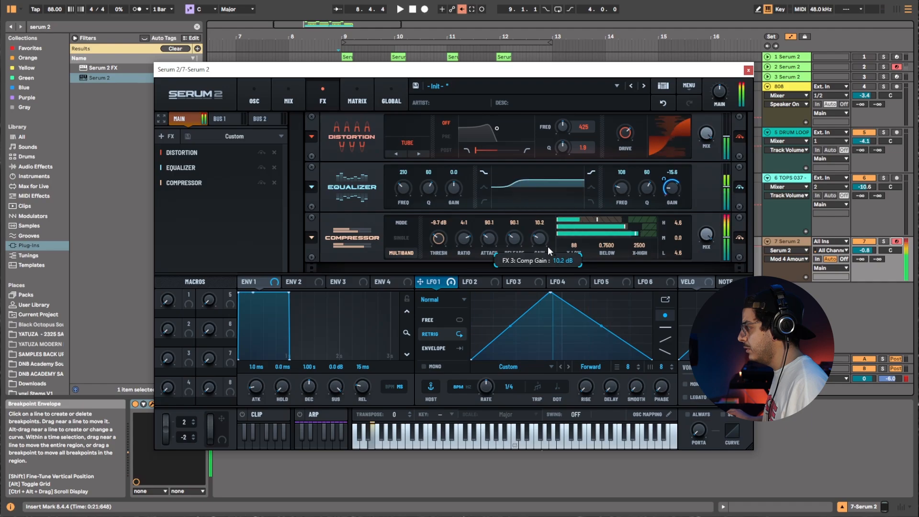
# Search the browser for v clip and load the V-Clip plug-in after Serum on the track, closing its window.
pyautogui.click(115, 39)
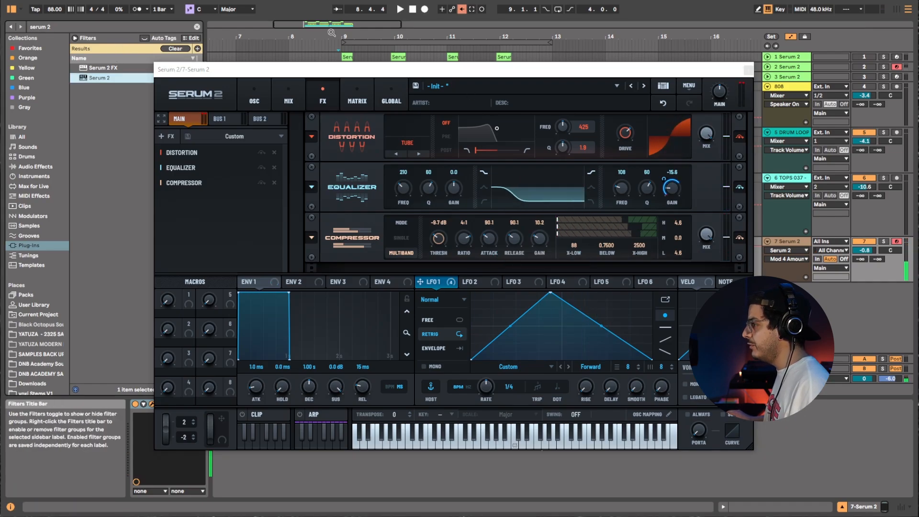
pyautogui.click(747, 70)
pyautogui.click(96, 25)
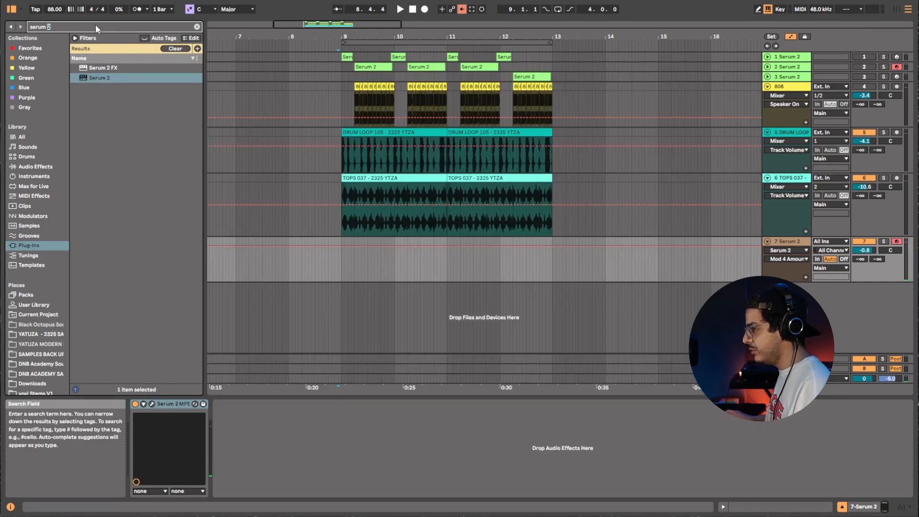
pyautogui.press('BackSpace')
pyautogui.press('BackSpace')
pyautogui.press('BackSpace')
pyautogui.press('BackSpace')
pyautogui.press('BackSpace')
pyautogui.press('BackSpace')
pyautogui.press('BackSpace')
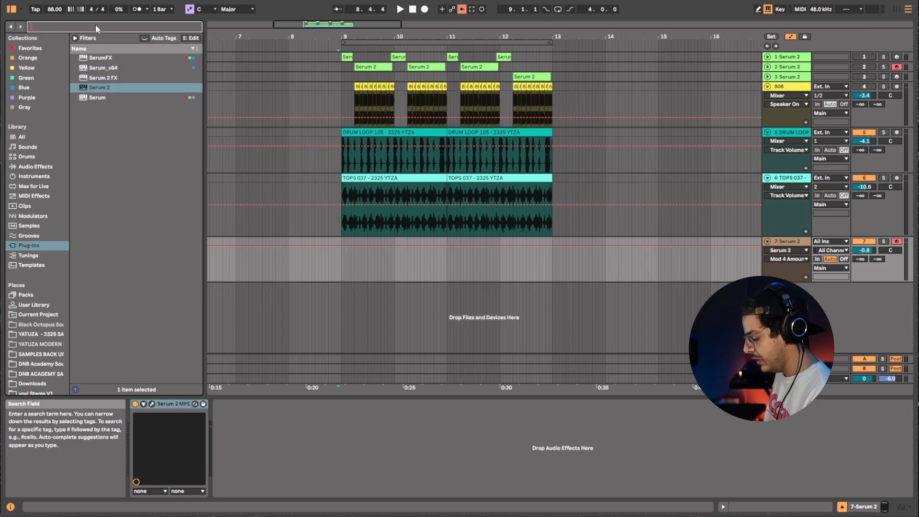
pyautogui.write('v cl')
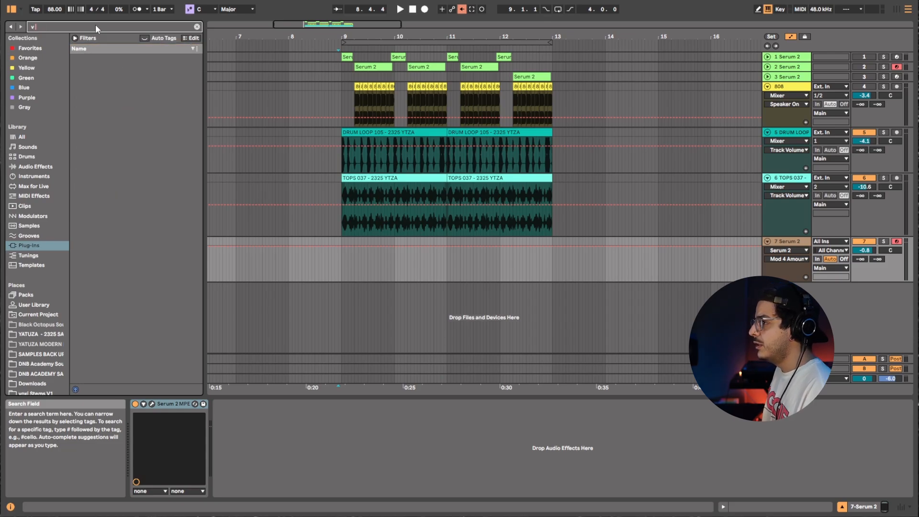
pyautogui.write('ip')
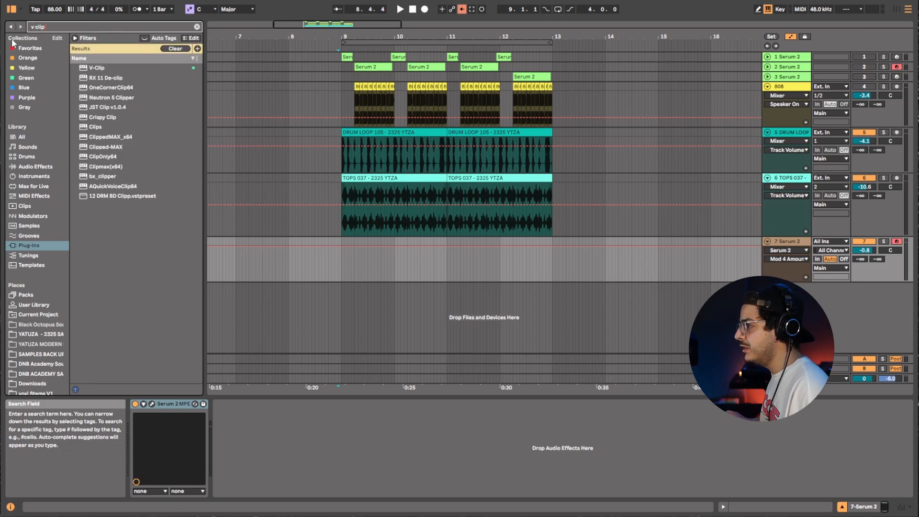
pyautogui.click(104, 69)
pyautogui.doubleClick(94, 68)
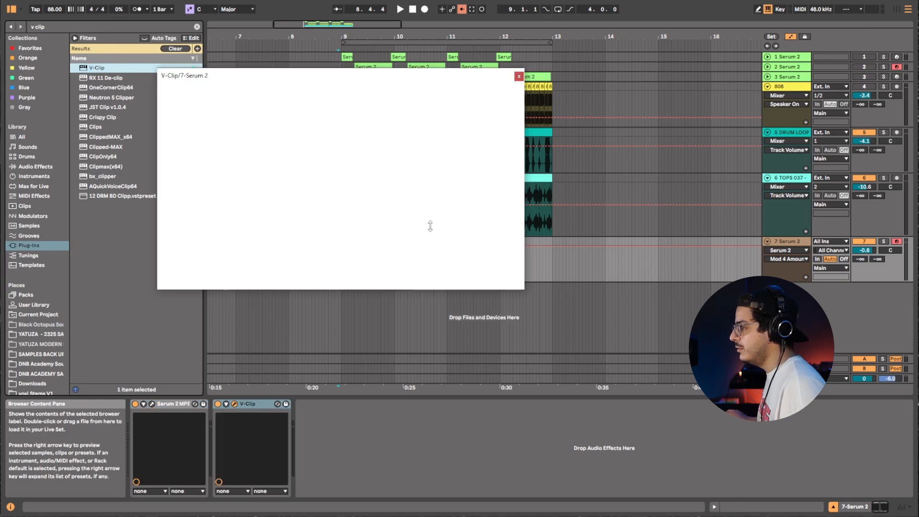
pyautogui.moveTo(333, 287); pyautogui.dragTo(334, 293)
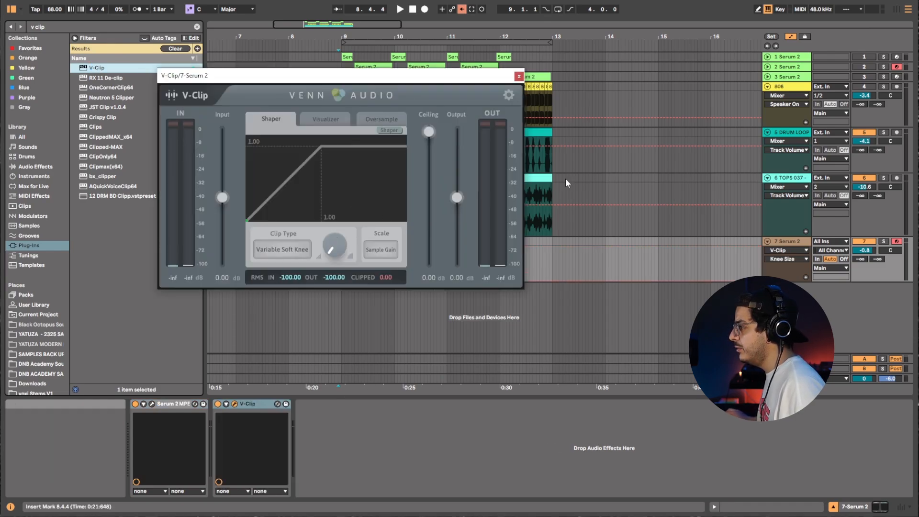
pyautogui.click(519, 76)
# Reopen the Serum window and lower the Serum track's volume to -1.9 dB.
pyautogui.click(151, 404)
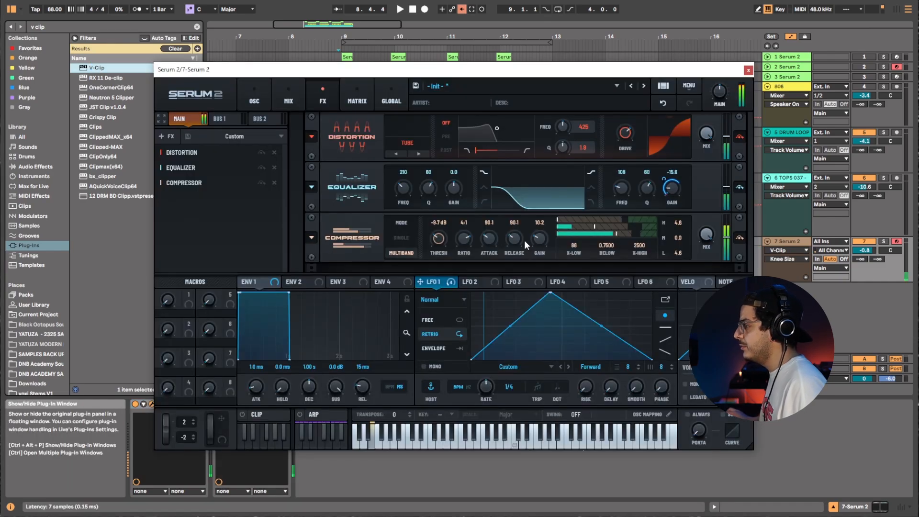
pyautogui.moveTo(865, 251); pyautogui.dragTo(865, 255)
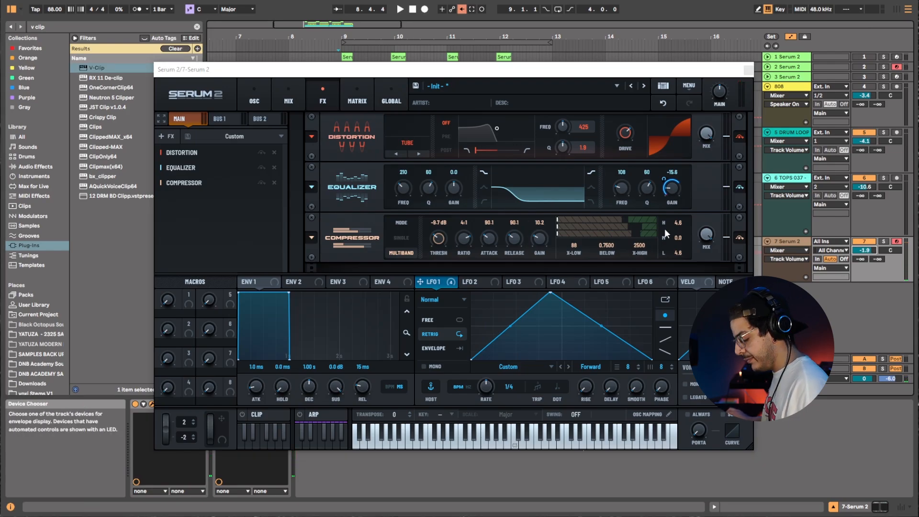
# Switch Filter 1 to MG Ladder, adjust its cutoff and resonance, and move LFO 1's peak earlier.
pyautogui.click(255, 94)
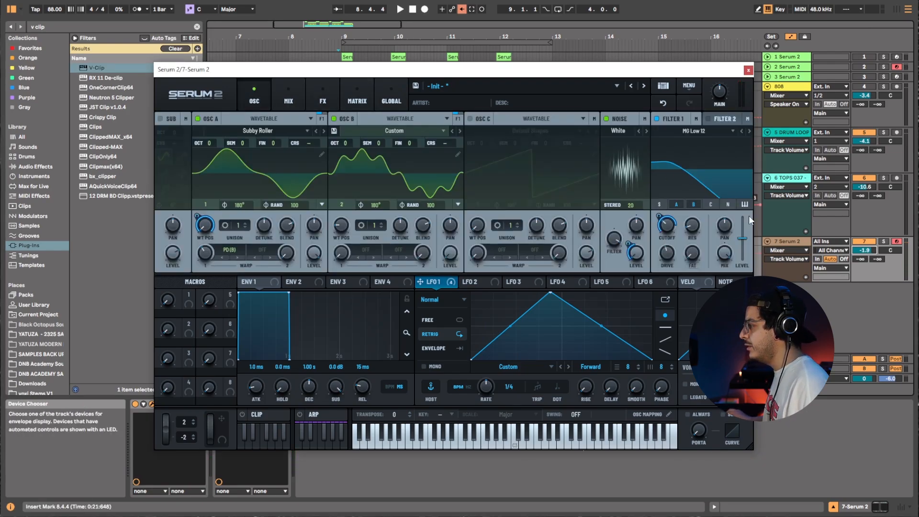
pyautogui.moveTo(666, 225); pyautogui.dragTo(676, 255)
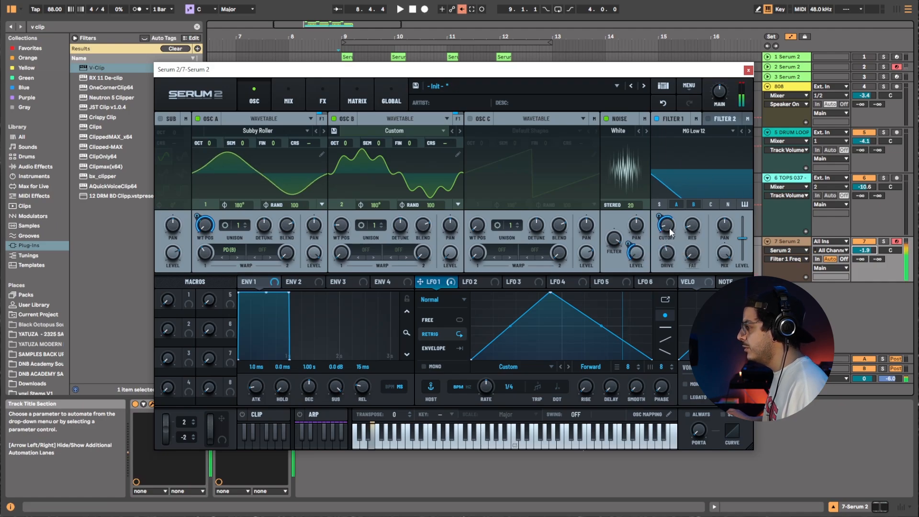
pyautogui.click(701, 131)
pyautogui.moveTo(694, 188)
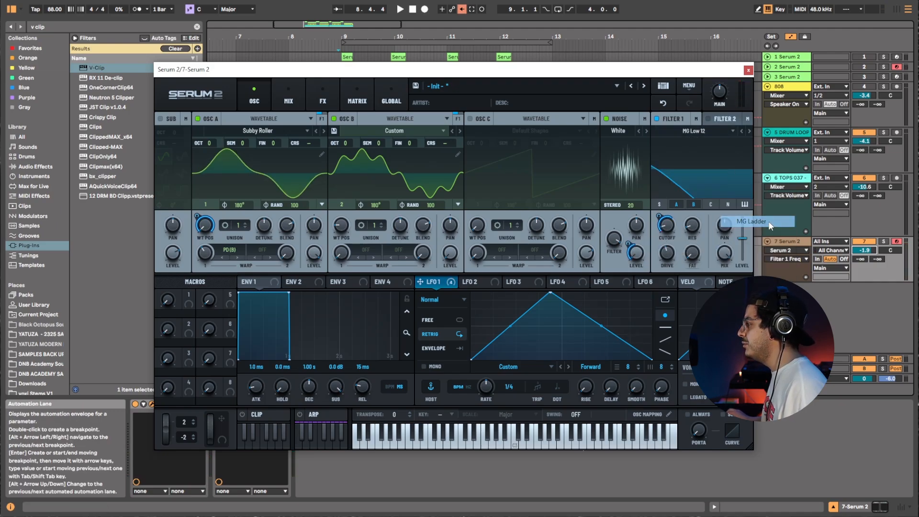
pyautogui.click(768, 222)
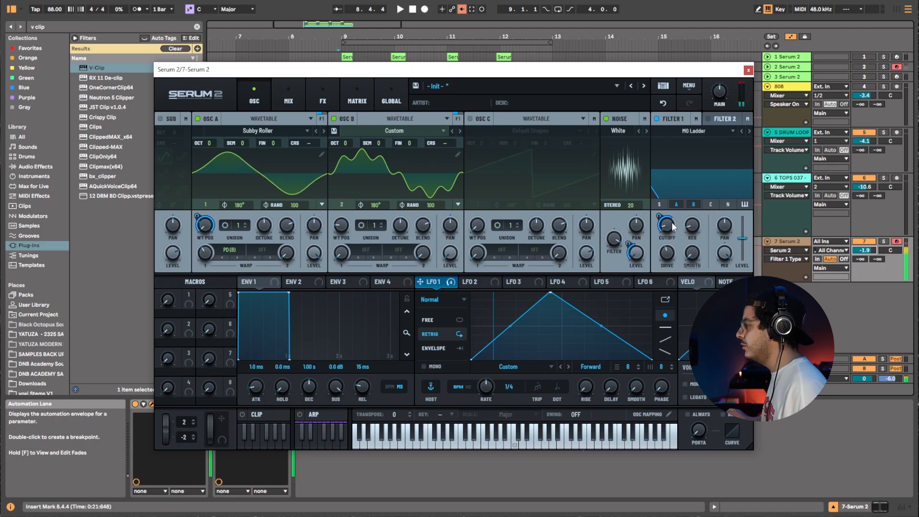
pyautogui.moveTo(696, 228); pyautogui.dragTo(666, 211)
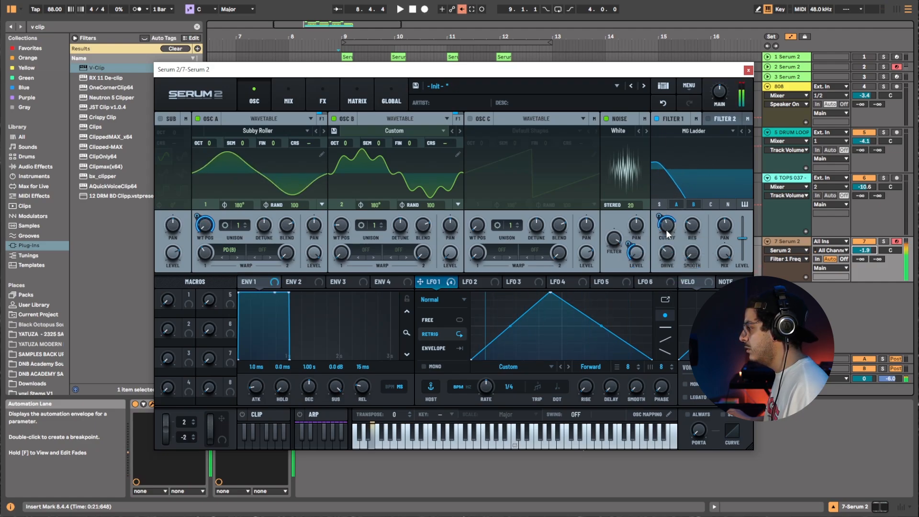
pyautogui.moveTo(549, 295); pyautogui.dragTo(490, 288)
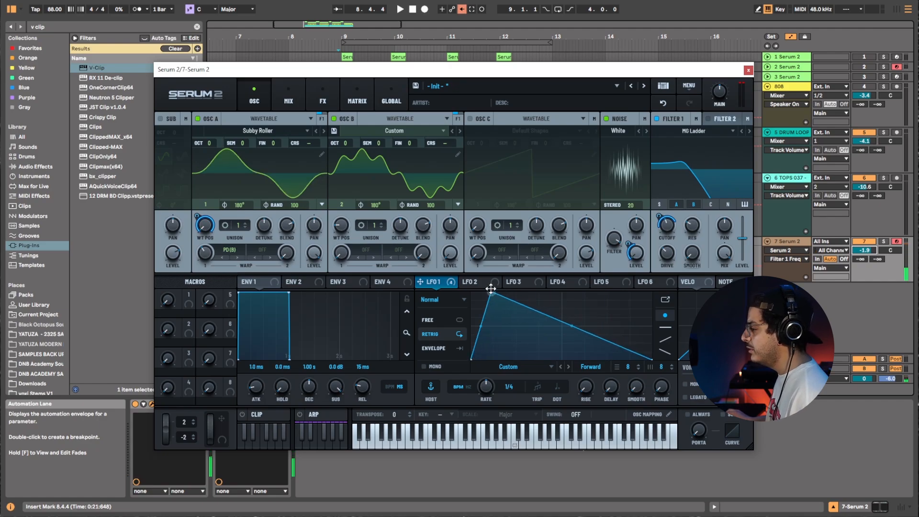
pyautogui.click(463, 300)
pyautogui.click(467, 336)
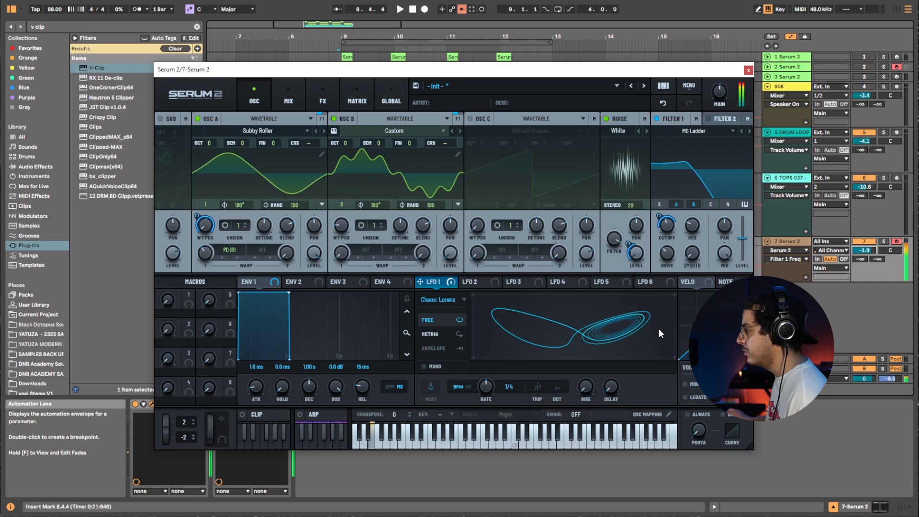
pyautogui.moveTo(669, 230)
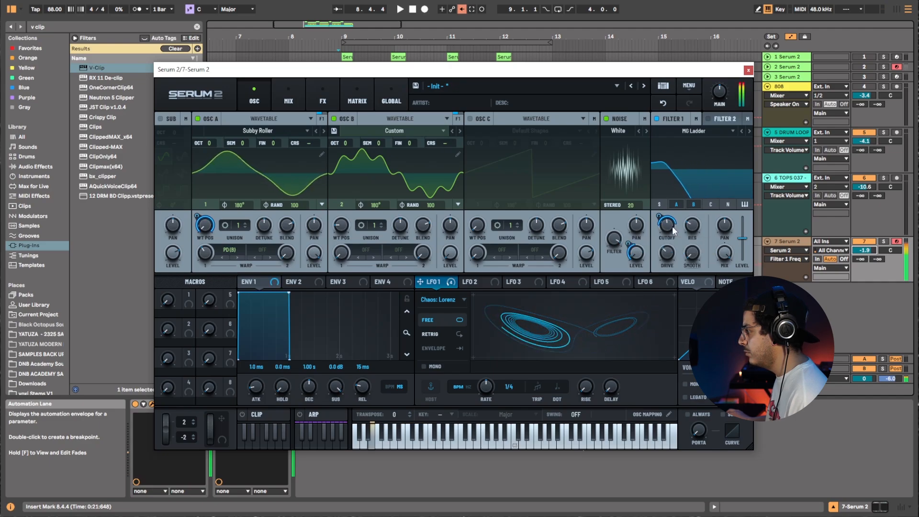
pyautogui.press('space')
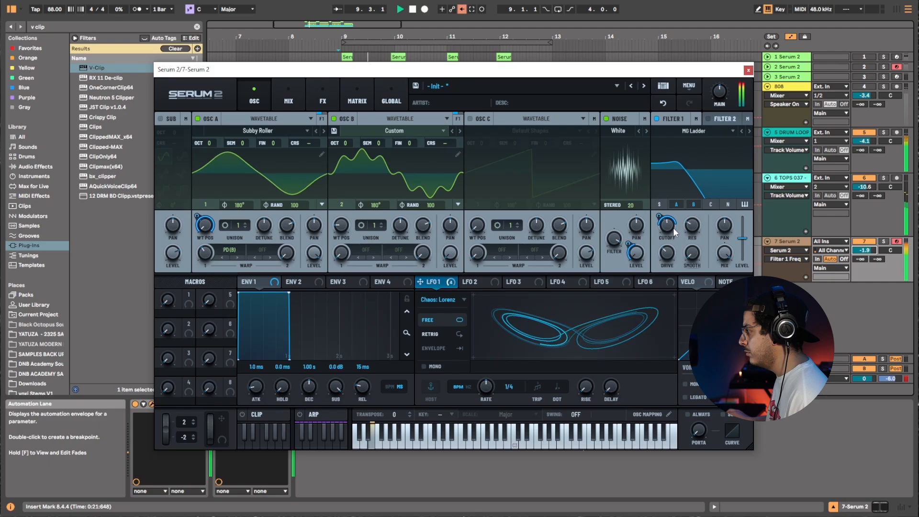
pyautogui.press('space')
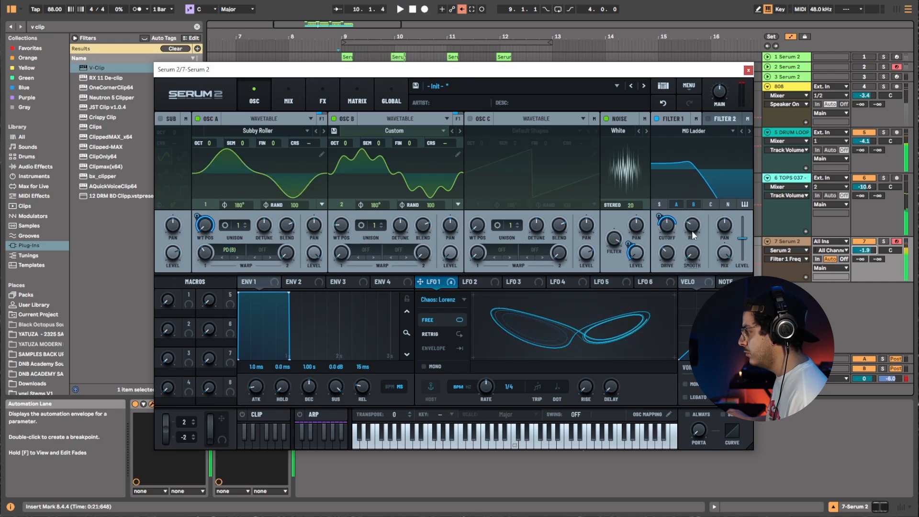
pyautogui.click(455, 300)
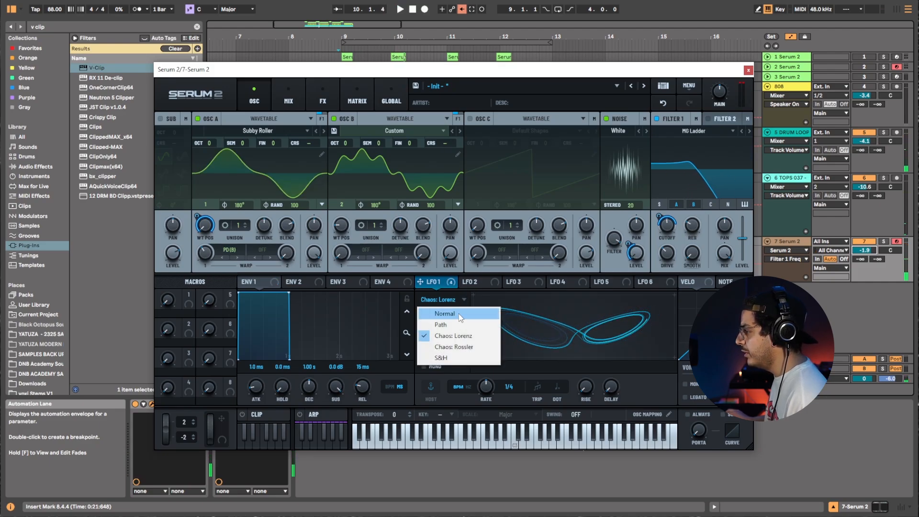
pyautogui.click(459, 314)
# Reshape LFO 1 into a lower decaying curve and switch its rate to Hz, setting 4.8 Hz.
pyautogui.moveTo(573, 325); pyautogui.dragTo(570, 338)
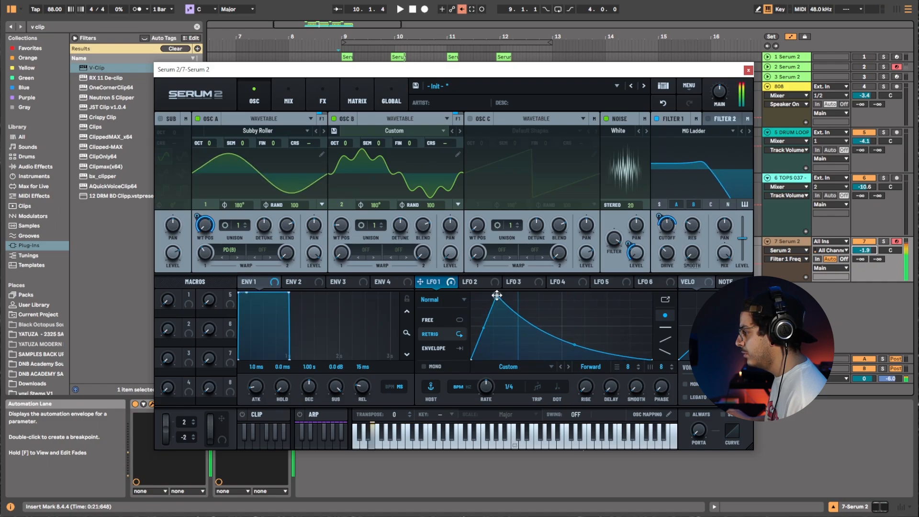
pyautogui.moveTo(496, 293); pyautogui.dragTo(497, 320)
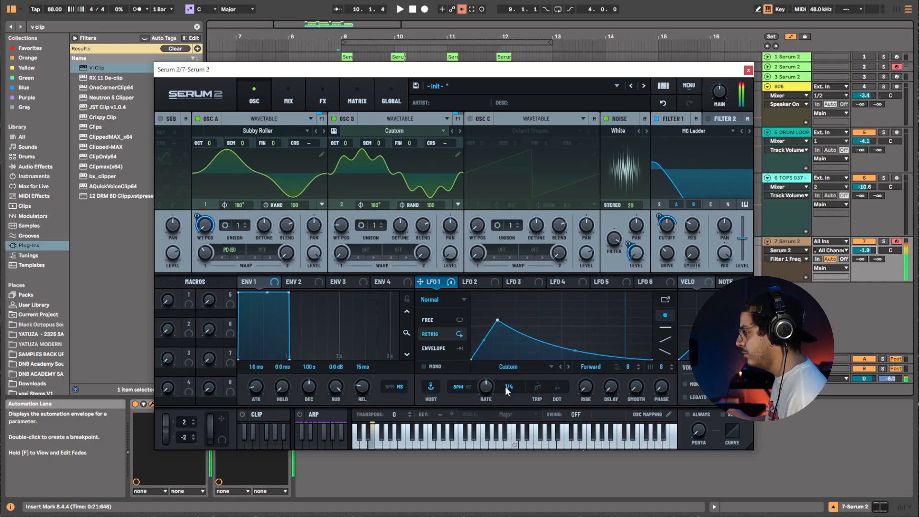
pyautogui.click(469, 387)
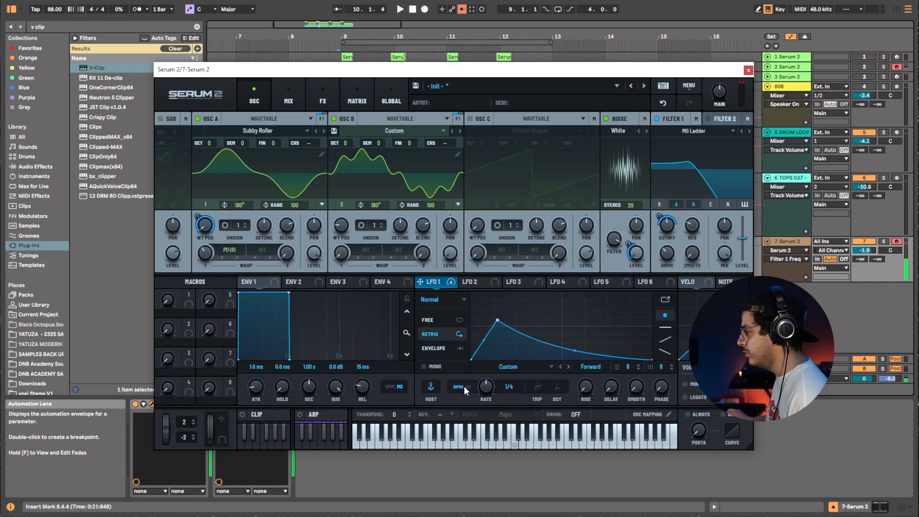
pyautogui.moveTo(486, 386)
pyautogui.mouseDown()
pyautogui.moveTo(497, 384)
pyautogui.moveTo(487, 396)
pyautogui.moveTo(490, 389)
pyautogui.mouseUp()
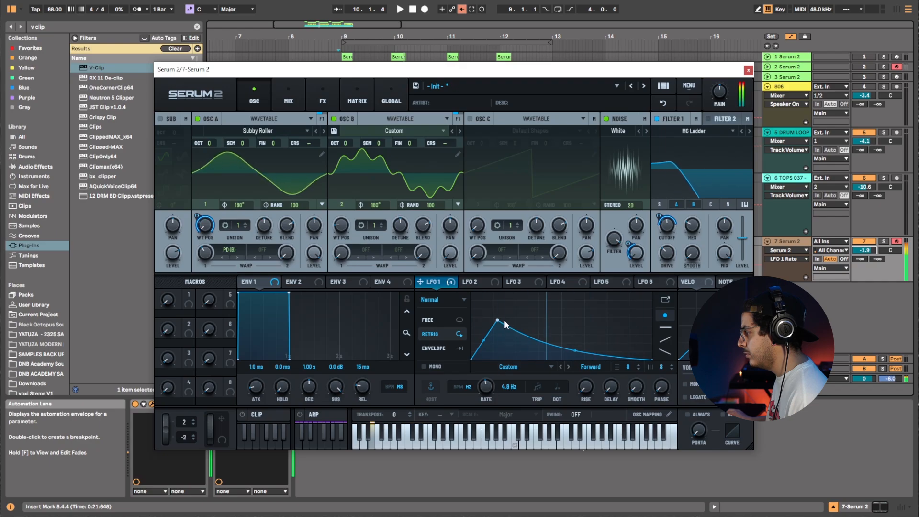
# Reshape LFO 1 with a higher, earlier peak and a rounded plateau before the drop.
pyautogui.moveTo(498, 319); pyautogui.dragTo(501, 308)
pyautogui.moveTo(576, 346); pyautogui.dragTo(594, 326)
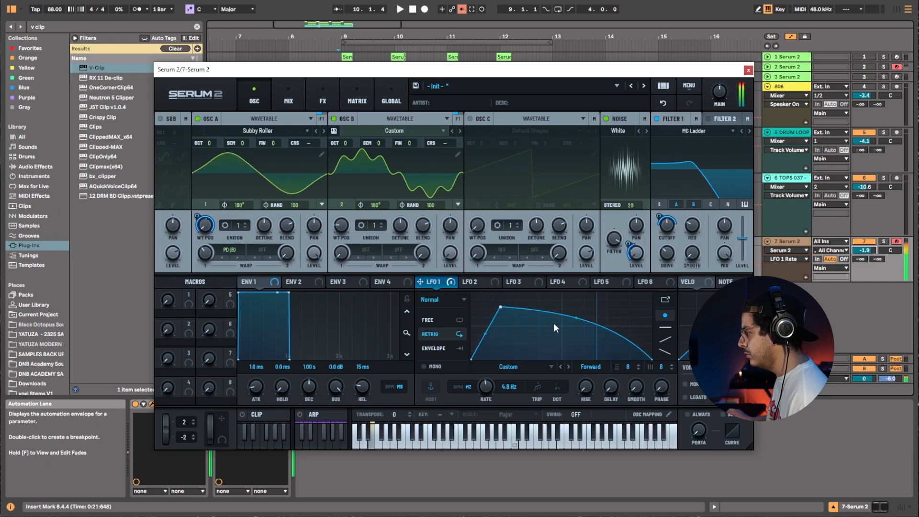
pyautogui.moveTo(501, 308); pyautogui.dragTo(489, 312)
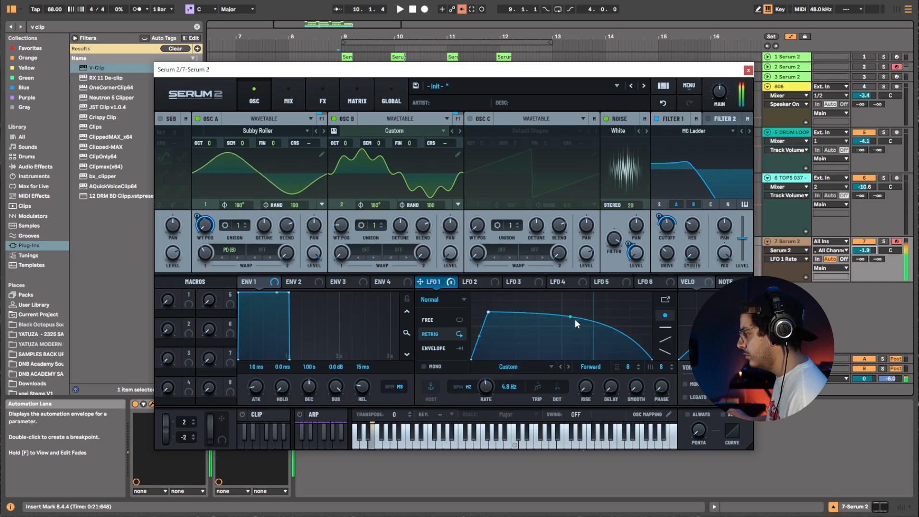
pyautogui.moveTo(575, 319); pyautogui.dragTo(576, 319)
# Nudge Filter 1's cutoff up and set Oscillator B's octave to +1.
pyautogui.moveTo(666, 256); pyautogui.dragTo(667, 248)
pyautogui.moveTo(666, 233); pyautogui.dragTo(666, 230)
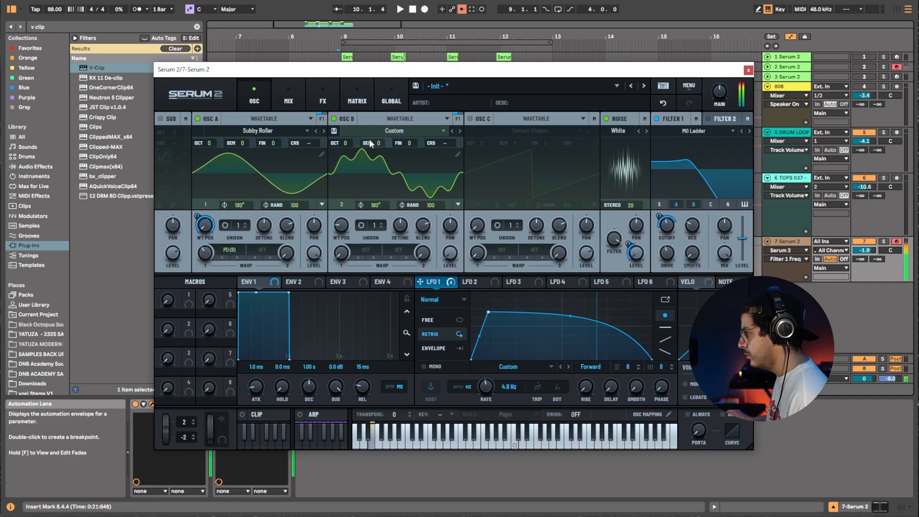
pyautogui.moveTo(349, 141); pyautogui.dragTo(352, 131)
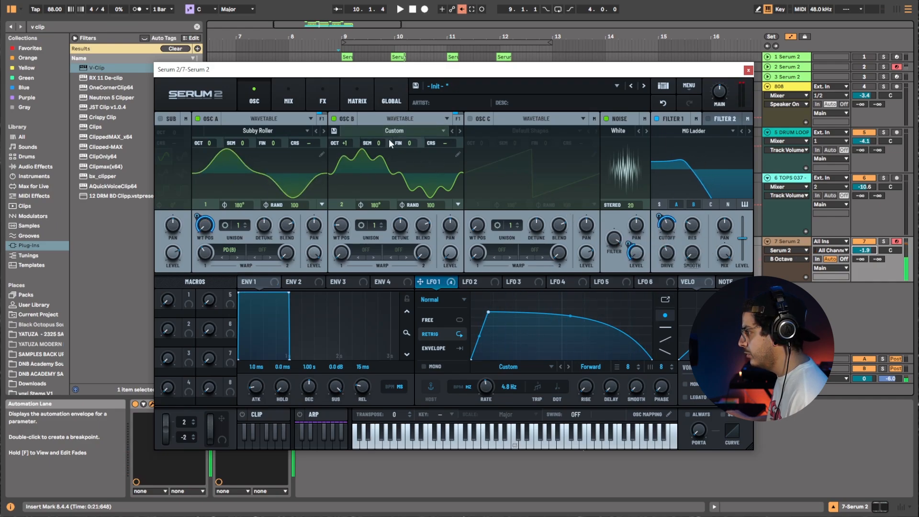
# Nudge a point on LFO 1's curve and set LFO 1's rate to 2.4 Hz.
pyautogui.moveTo(344, 131); pyautogui.dragTo(346, 142)
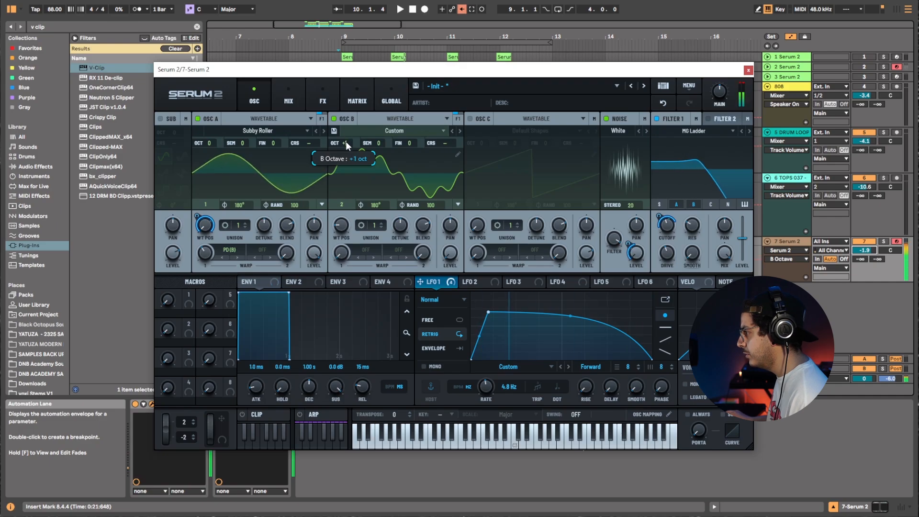
pyautogui.moveTo(570, 316)
pyautogui.mouseDown()
pyautogui.moveTo(570, 329)
pyautogui.moveTo(575, 318)
pyautogui.mouseUp()
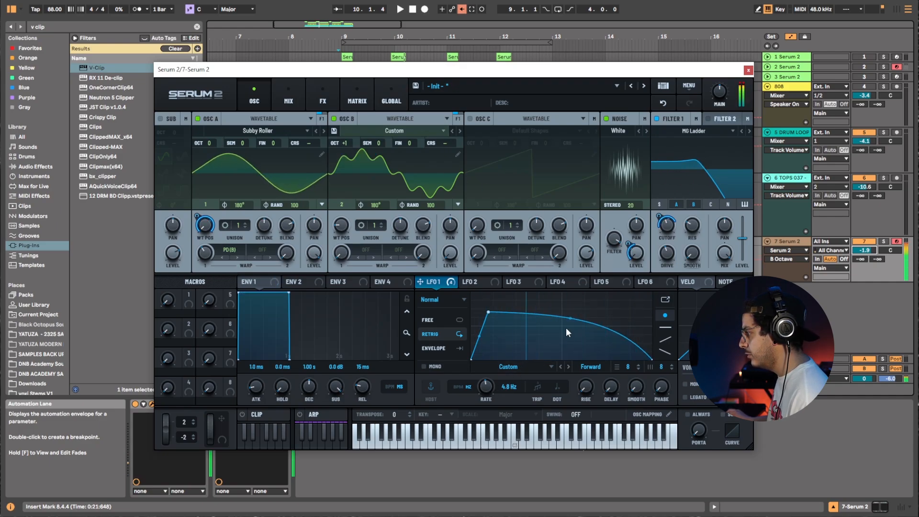
pyautogui.moveTo(512, 381); pyautogui.dragTo(499, 395)
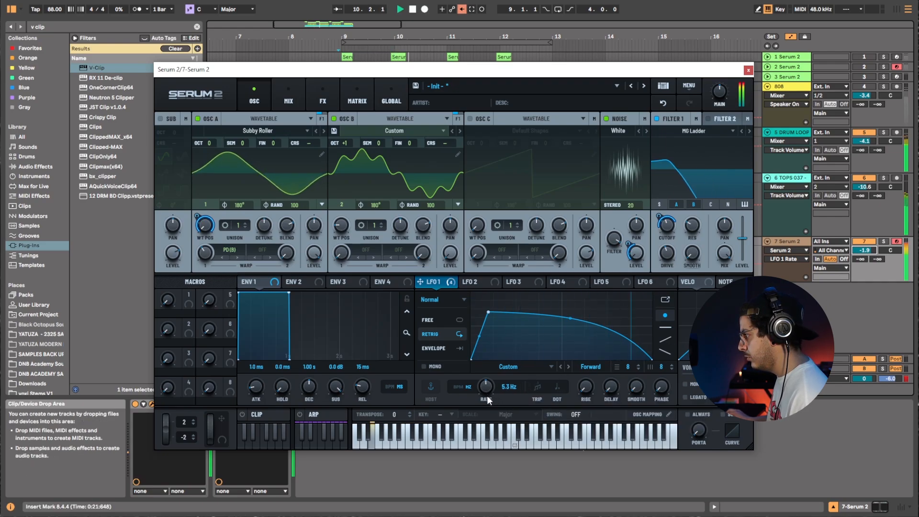
pyautogui.moveTo(487, 395); pyautogui.dragTo(488, 396)
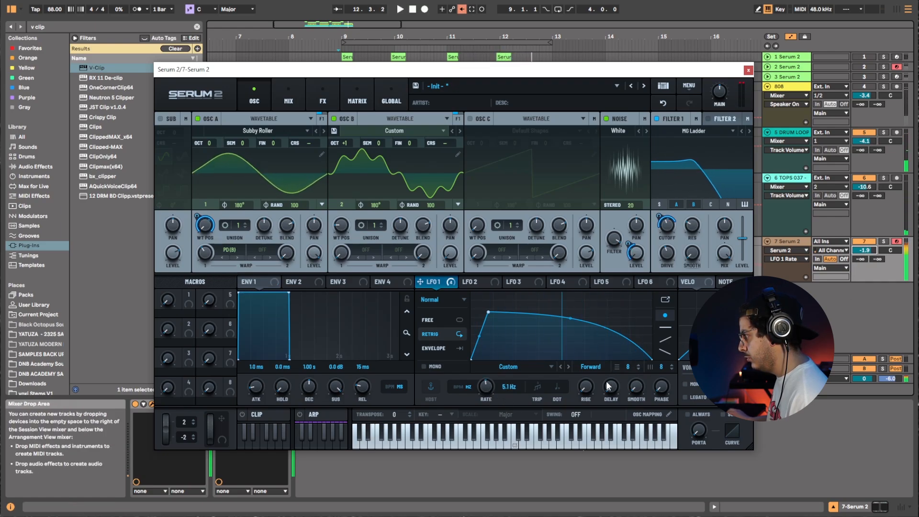
pyautogui.moveTo(484, 387); pyautogui.dragTo(482, 388)
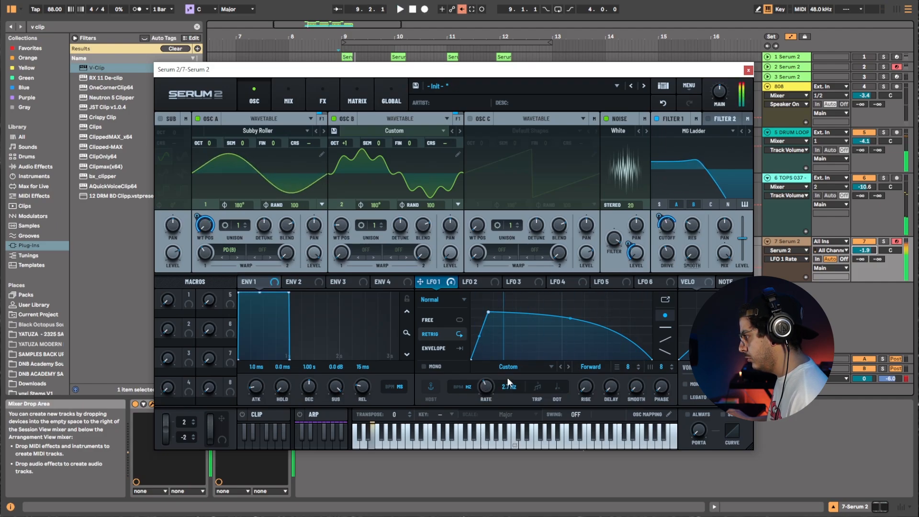
pyautogui.moveTo(490, 385); pyautogui.dragTo(483, 394)
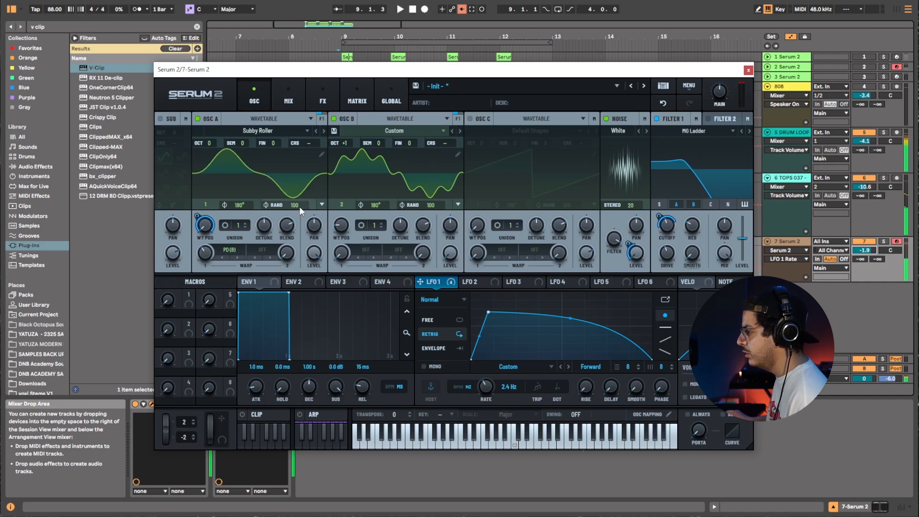
# Set Oscillator A's phase randomness to 3 and phase to 162°, and Oscillator B's randomness to 0 and phase to 200°.
pyautogui.moveTo(300, 203); pyautogui.dragTo(302, 324)
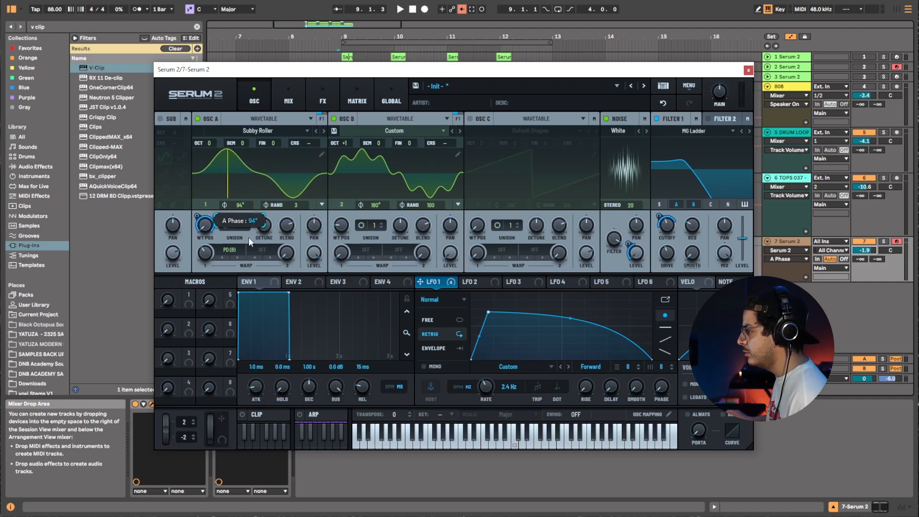
pyautogui.moveTo(248, 237); pyautogui.dragTo(252, 220)
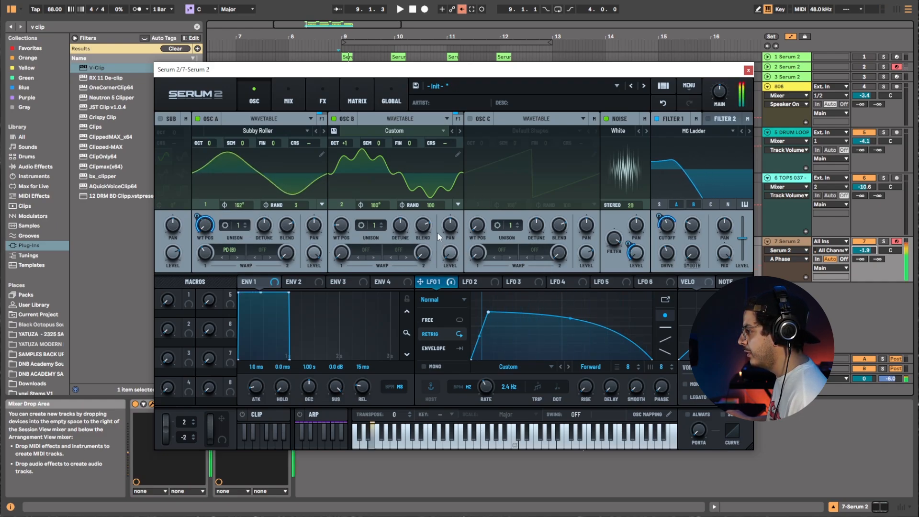
pyautogui.moveTo(436, 205); pyautogui.dragTo(398, 283)
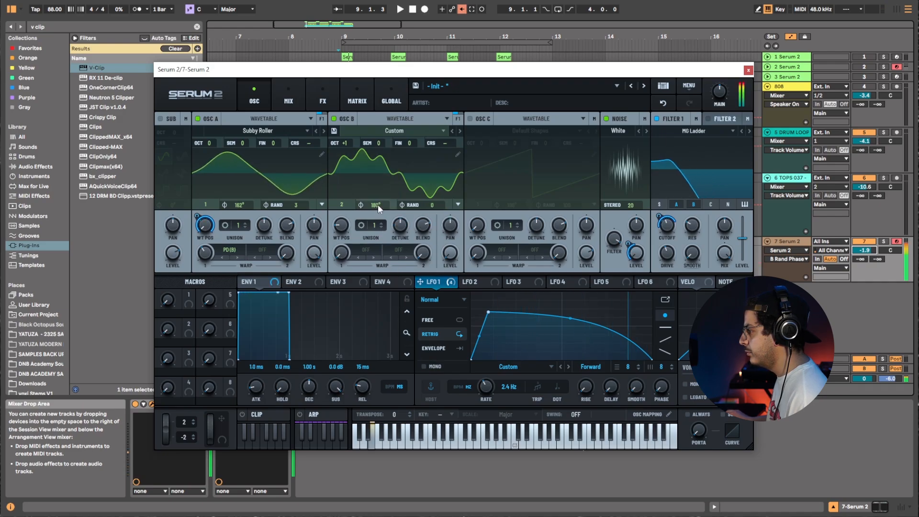
pyautogui.moveTo(377, 224); pyautogui.dragTo(403, 248)
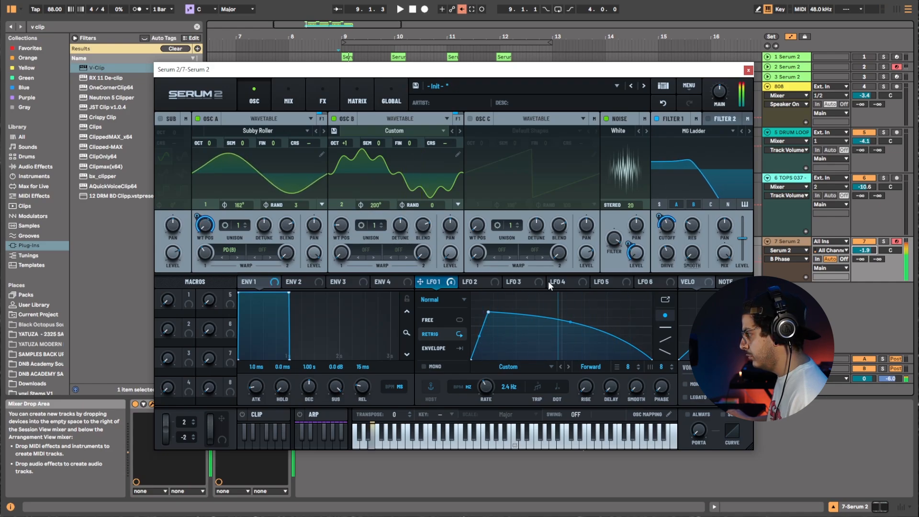
# Enable Filter 2 and modulate its cutoff with LFO 4 reshaped into a falling ramp at 1/16.
pyautogui.click(724, 119)
pyautogui.click(708, 119)
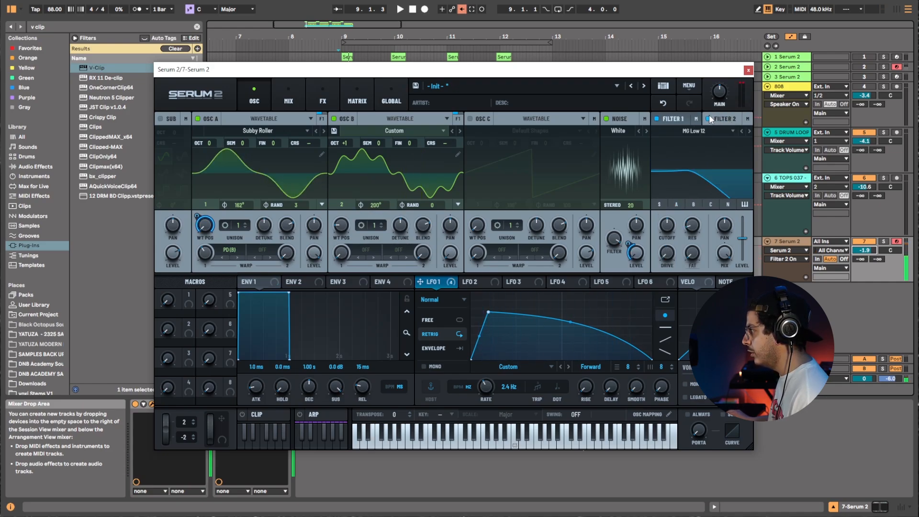
pyautogui.click(580, 283)
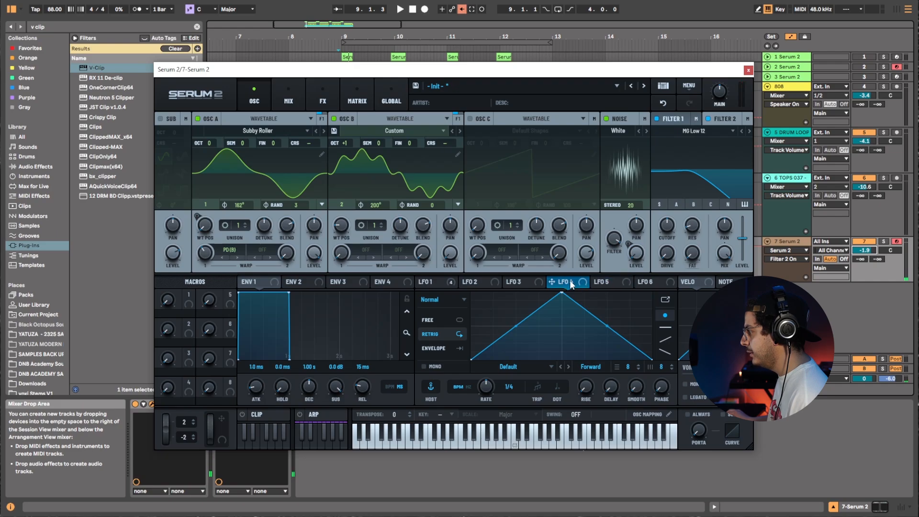
pyautogui.moveTo(571, 284); pyautogui.dragTo(670, 227)
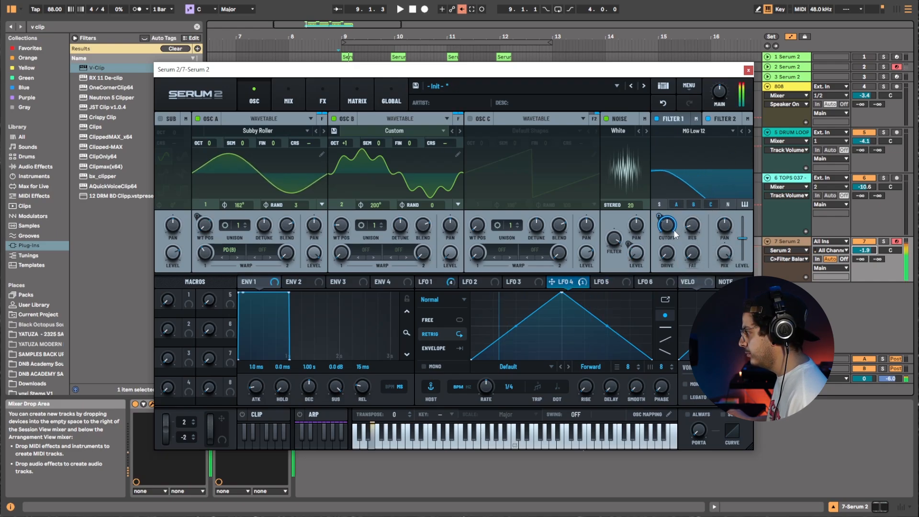
pyautogui.moveTo(668, 227); pyautogui.dragTo(668, 246)
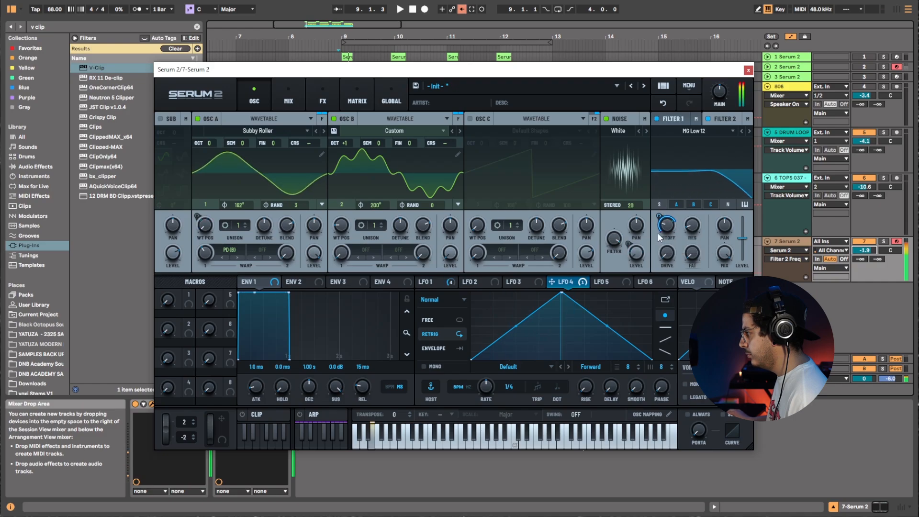
pyautogui.moveTo(562, 293); pyautogui.dragTo(482, 293)
pyautogui.moveTo(486, 390); pyautogui.dragTo(483, 386)
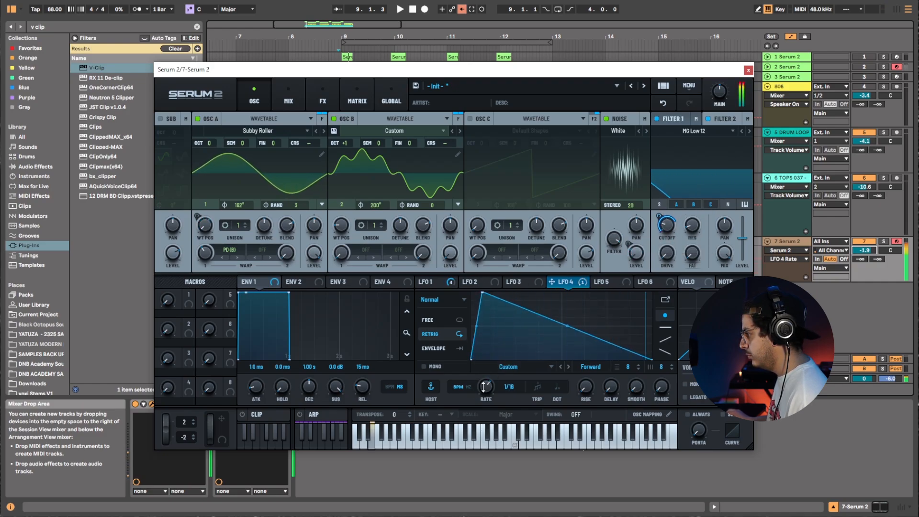
pyautogui.moveTo(661, 230)
pyautogui.mouseDown()
pyautogui.moveTo(660, 274)
pyautogui.moveTo(660, 232)
pyautogui.mouseUp()
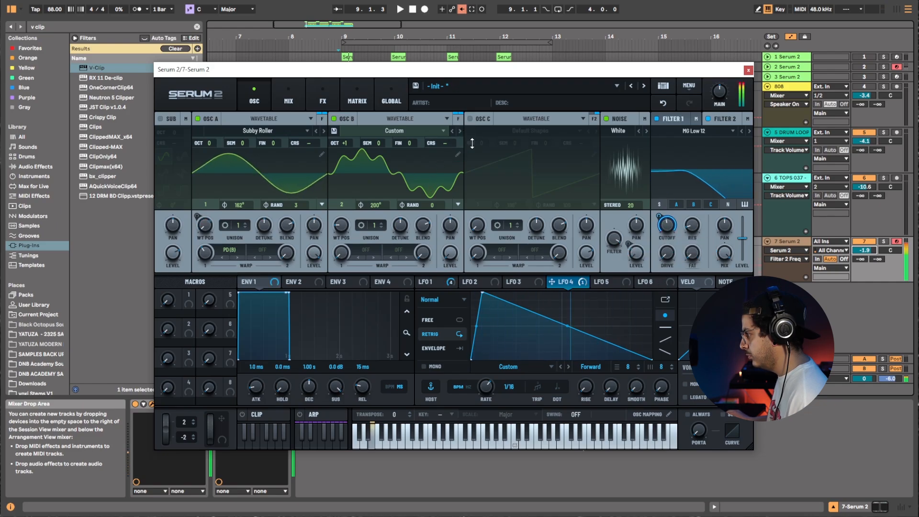
# Toggle Filter 2 off and remove the LFO modulation from its cutoff.
pyautogui.click(707, 118)
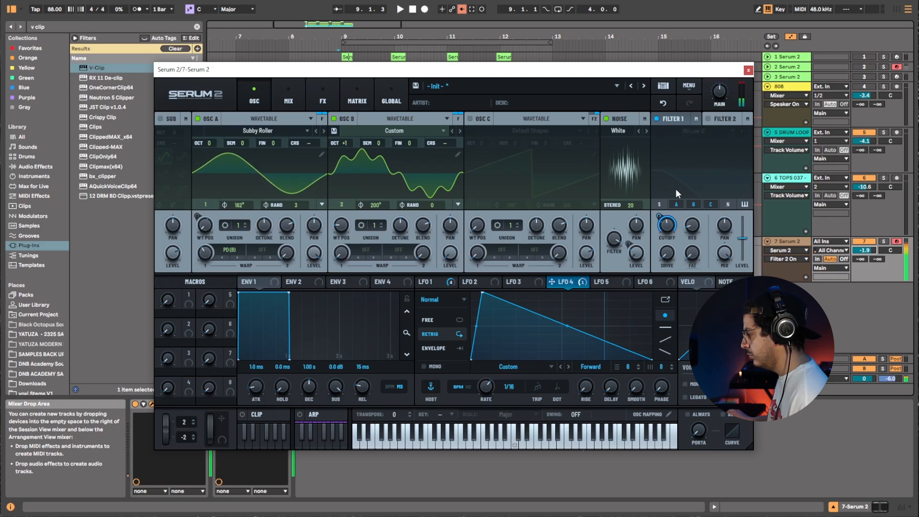
pyautogui.rightClick(721, 119)
pyautogui.click(717, 119)
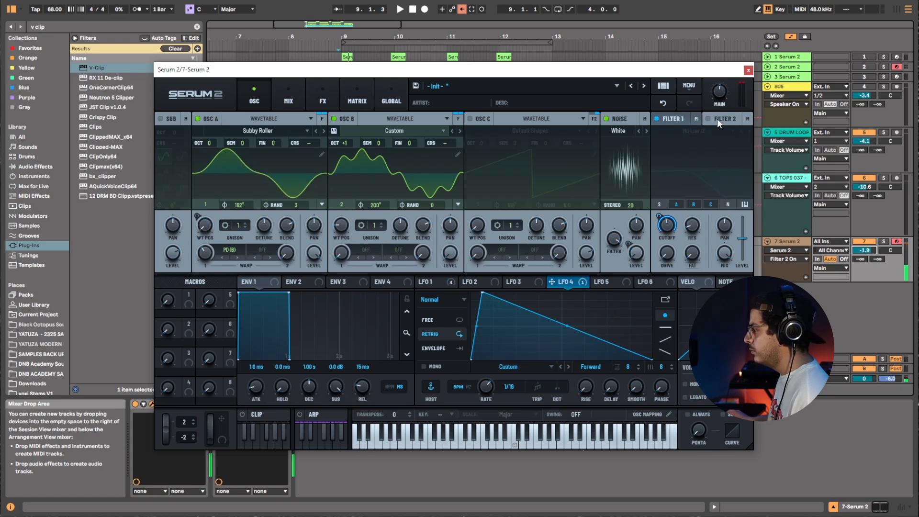
pyautogui.rightClick(667, 229)
pyautogui.click(694, 320)
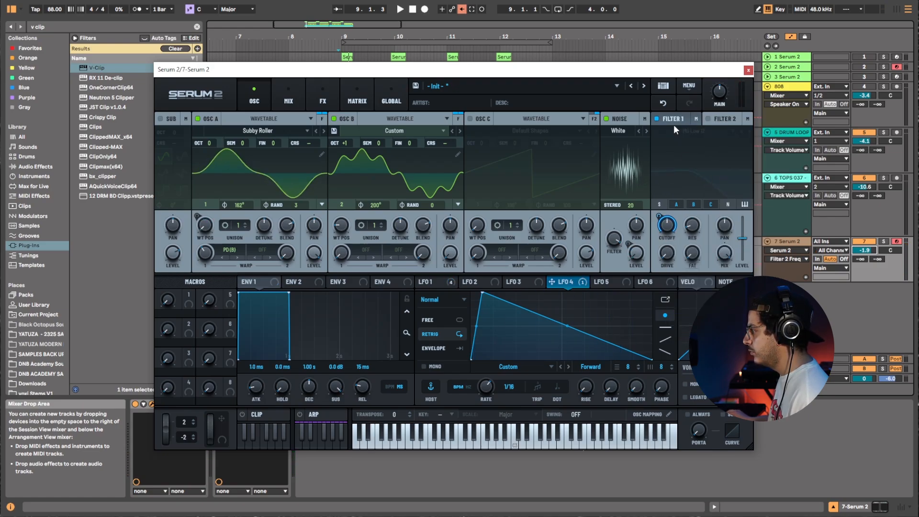
# Undo the recent filter and LFO 4 changes.
pyautogui.click(660, 109)
pyautogui.click(660, 109)
pyautogui.click(660, 109)
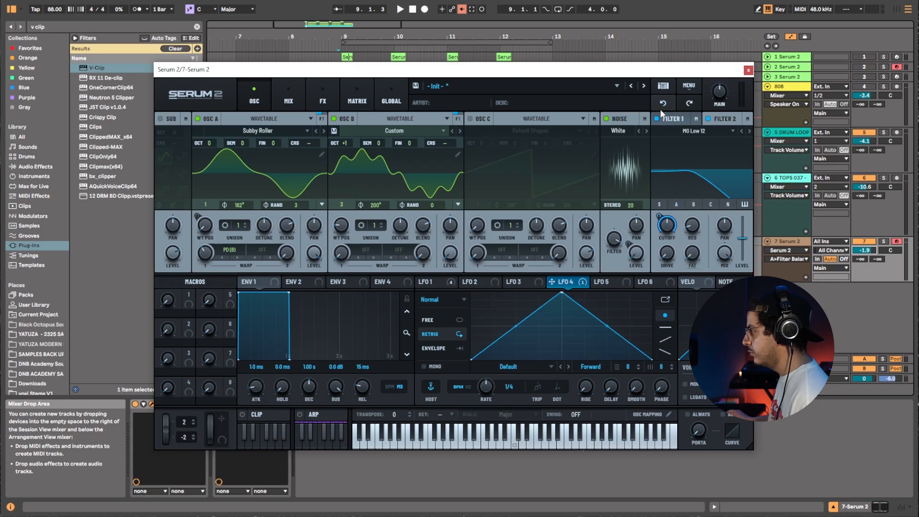
pyautogui.click(660, 109)
pyautogui.click(659, 109)
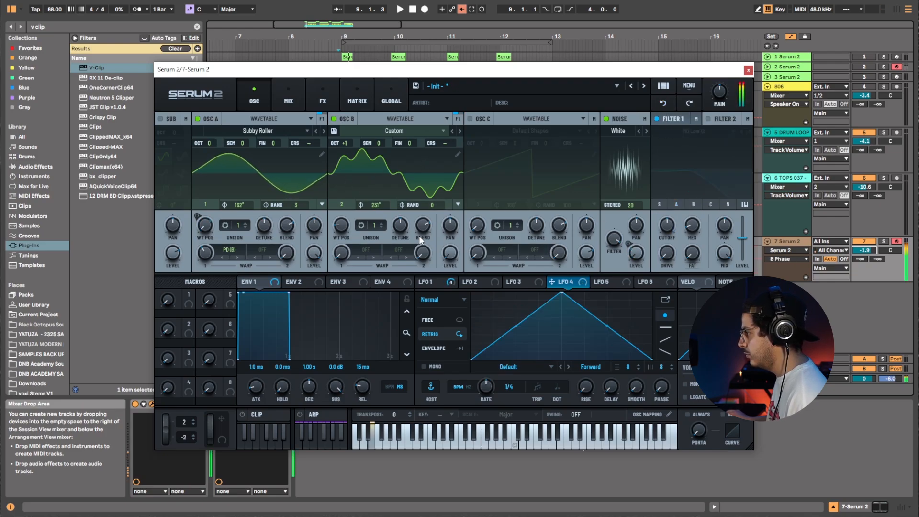
# Set Oscillator B's phase to about 252° and lower the middle point of LFO 1's curve.
pyautogui.moveTo(372, 205); pyautogui.dragTo(378, 194)
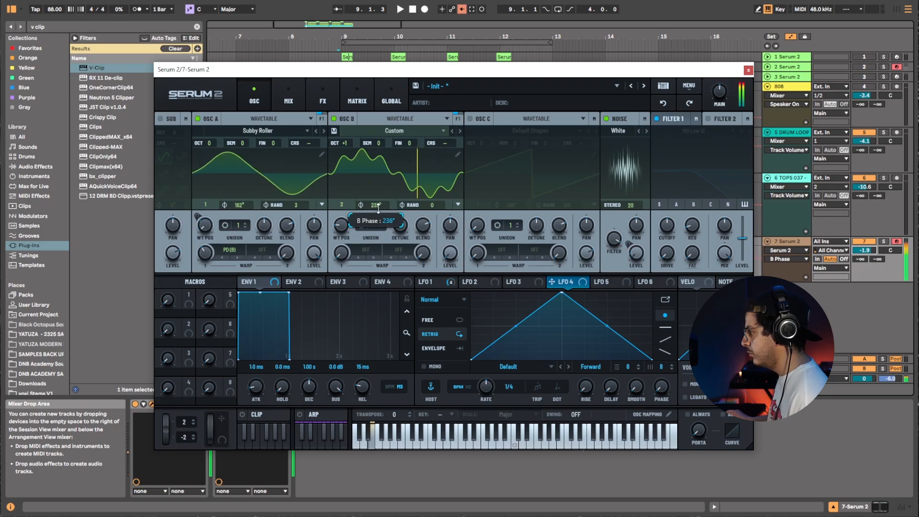
pyautogui.click(443, 280)
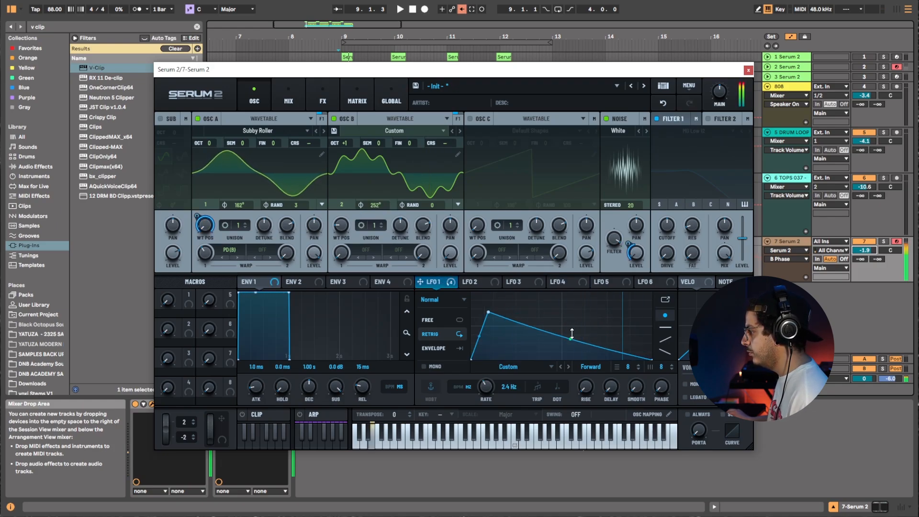
pyautogui.moveTo(572, 325); pyautogui.dragTo(570, 331)
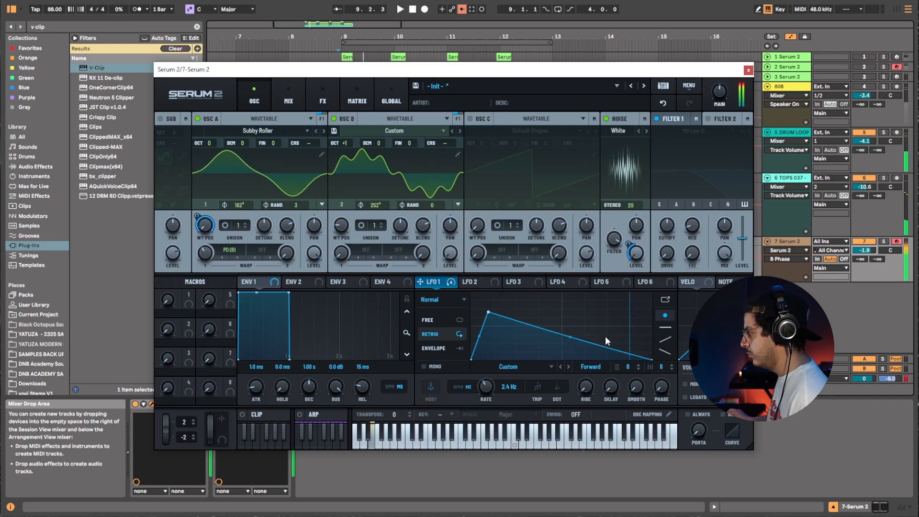
# Mute the TOPS audio track.
pyautogui.moveTo(639, 69); pyautogui.dragTo(555, 345)
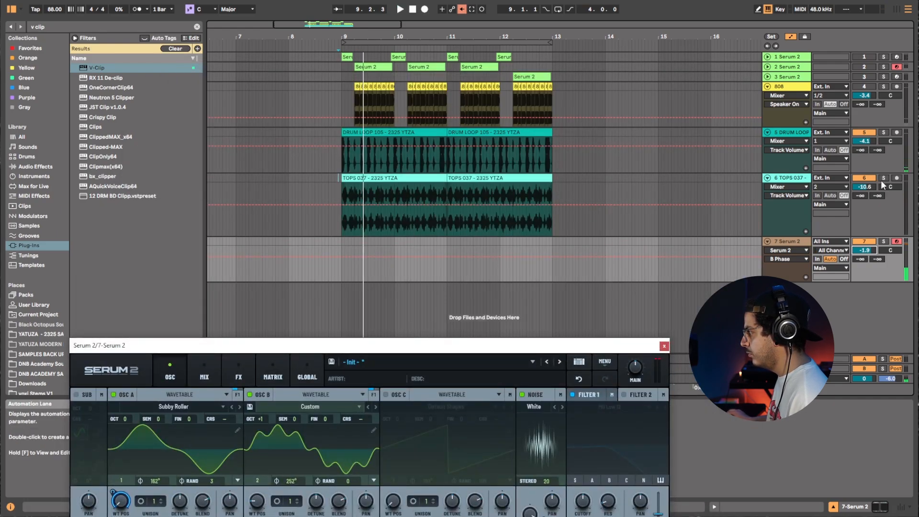
pyautogui.click(864, 178)
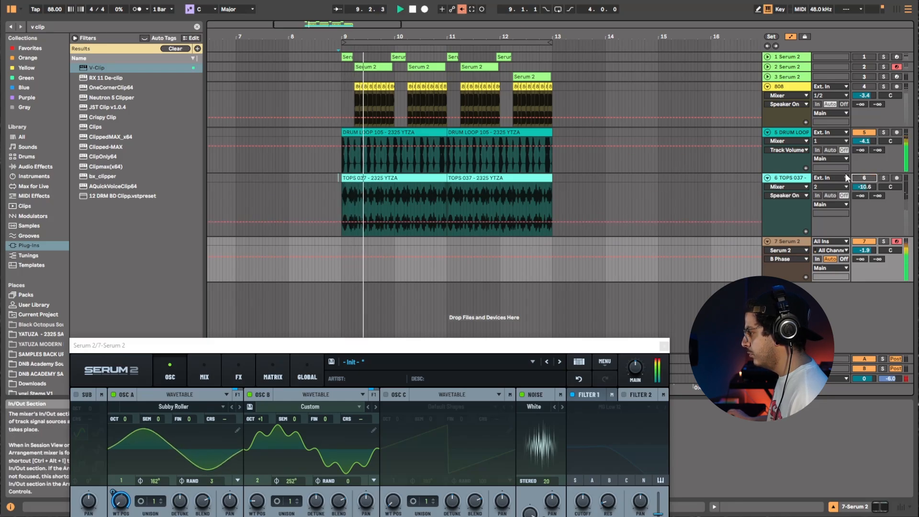
# Zoom the arrangement into bar 9 and change the fixed grid size for the Serum 2 track.
pyautogui.press('space')
pyautogui.moveTo(340, 37); pyautogui.dragTo(340, 89)
pyautogui.rightClick(372, 246)
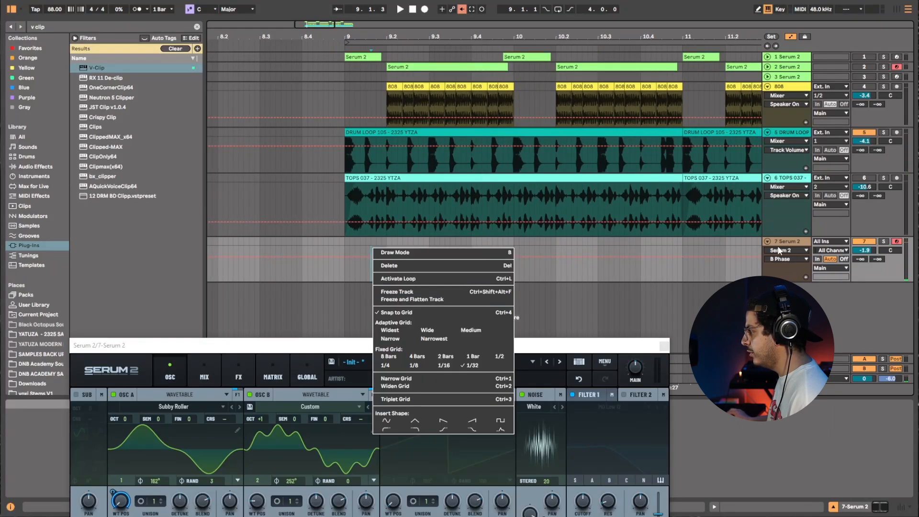
pyautogui.rightClick(677, 259)
pyautogui.click(478, 260)
pyautogui.rightClick(478, 256)
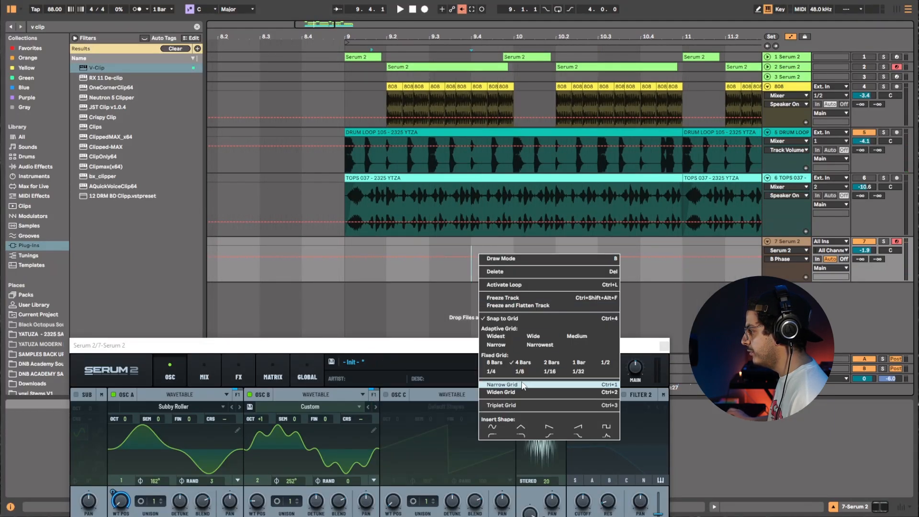
pyautogui.click(497, 373)
pyautogui.rightClick(370, 242)
pyautogui.click(443, 348)
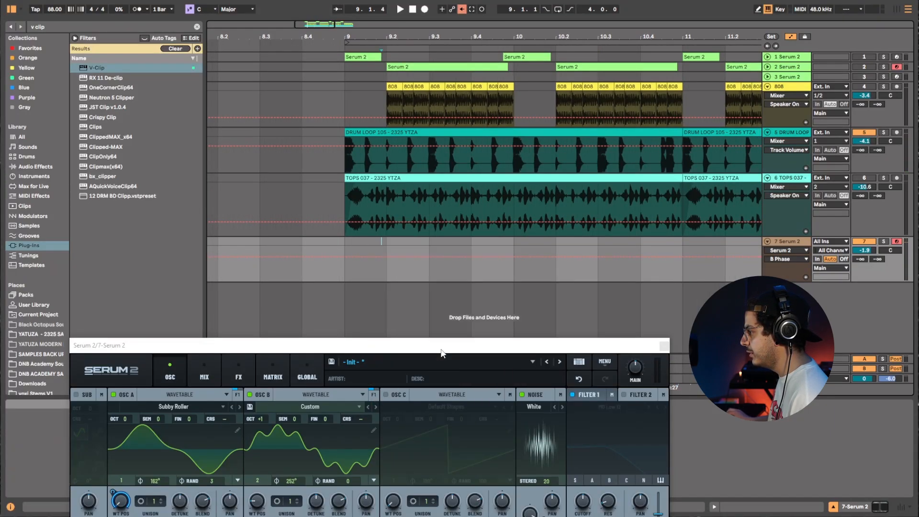
# Select a range from about 9.1.3 to bar 10 on the Serum 2 track and insert an empty MIDI clip.
pyautogui.moveTo(364, 242); pyautogui.dragTo(517, 258)
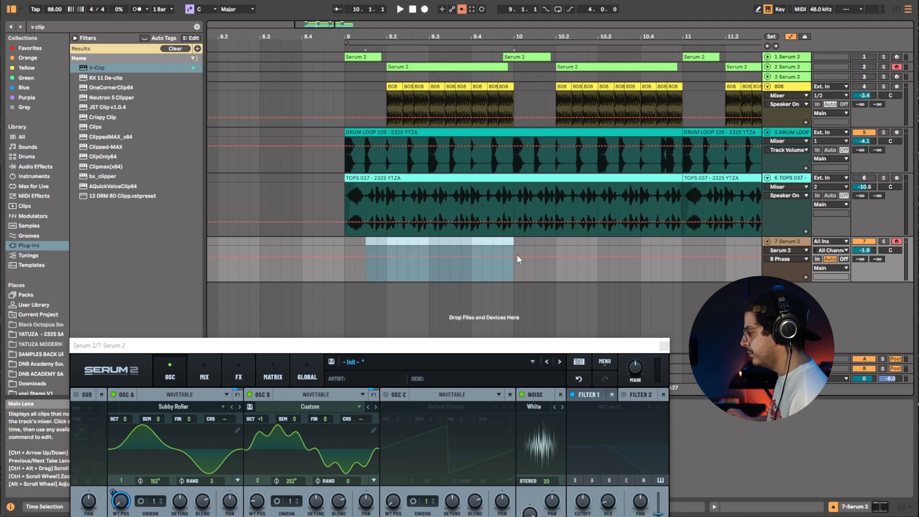
pyautogui.hotkey('ctrl', 'shift', 'm')
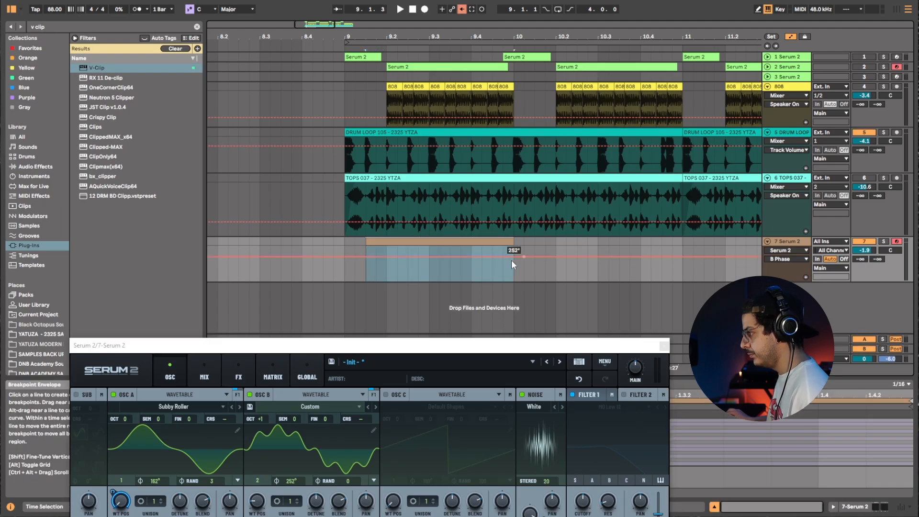
# Draw an E0 note starting at 1.1.3 in the clip, extend it to about 1.3.3, and play it back.
pyautogui.click(661, 347)
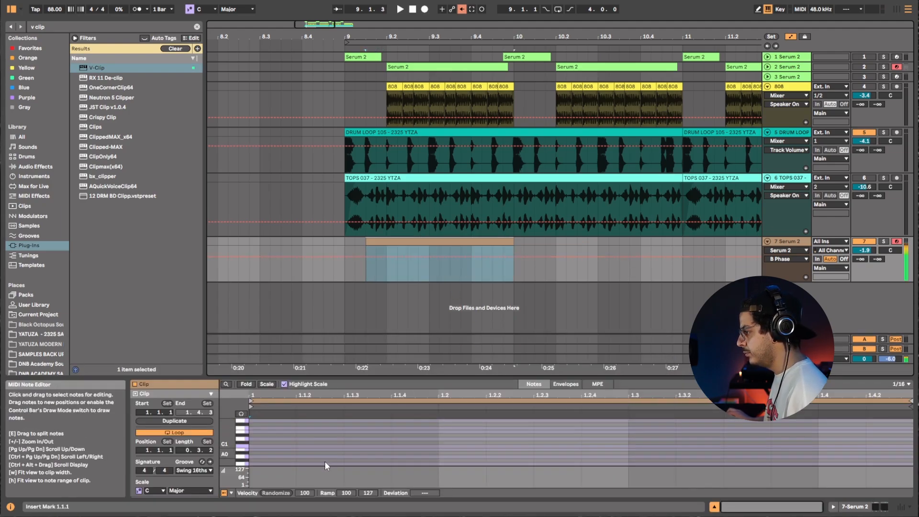
pyautogui.scroll(-2, 325, 460)
pyautogui.click(334, 445)
pyautogui.click(340, 454)
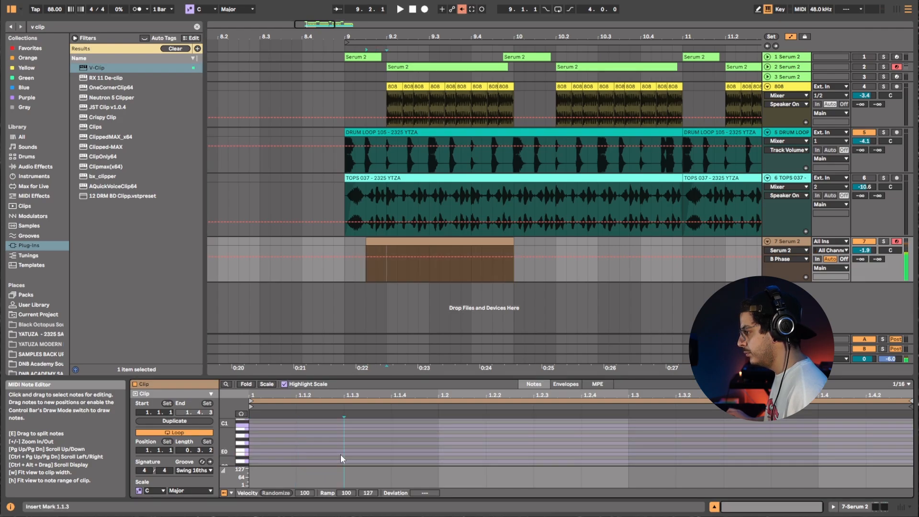
pyautogui.doubleClick(340, 453)
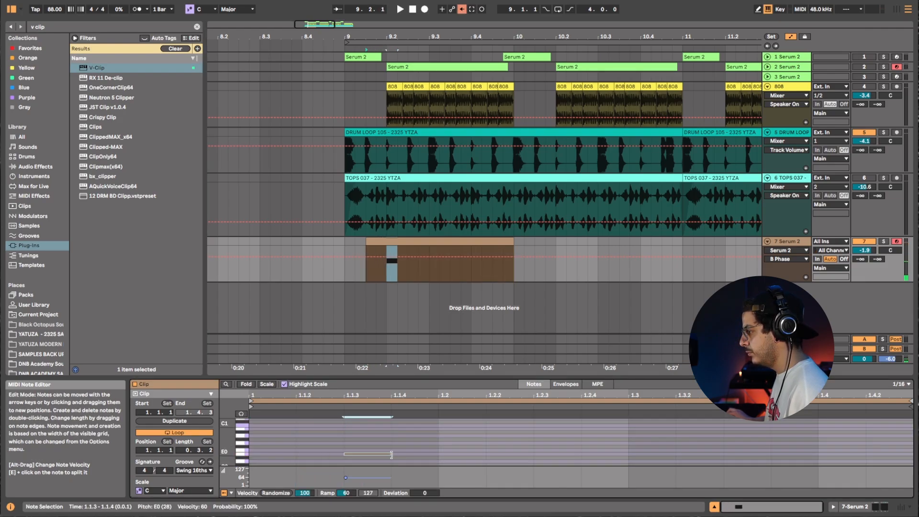
pyautogui.moveTo(392, 454); pyautogui.dragTo(676, 454)
pyautogui.press('space')
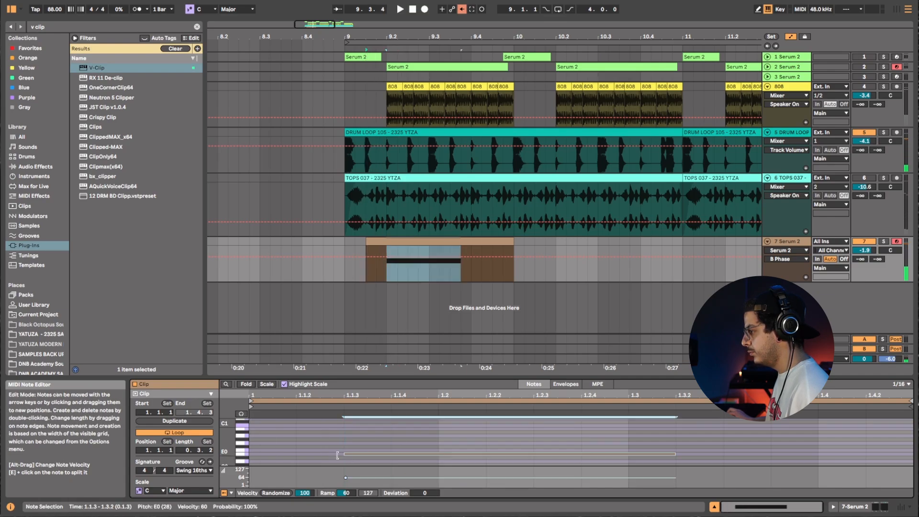
# Move the E0 note's start to 1.1.2, shorten its end to just before 1.2, and play it back.
pyautogui.moveTo(338, 455); pyautogui.dragTo(297, 454)
pyautogui.press('space')
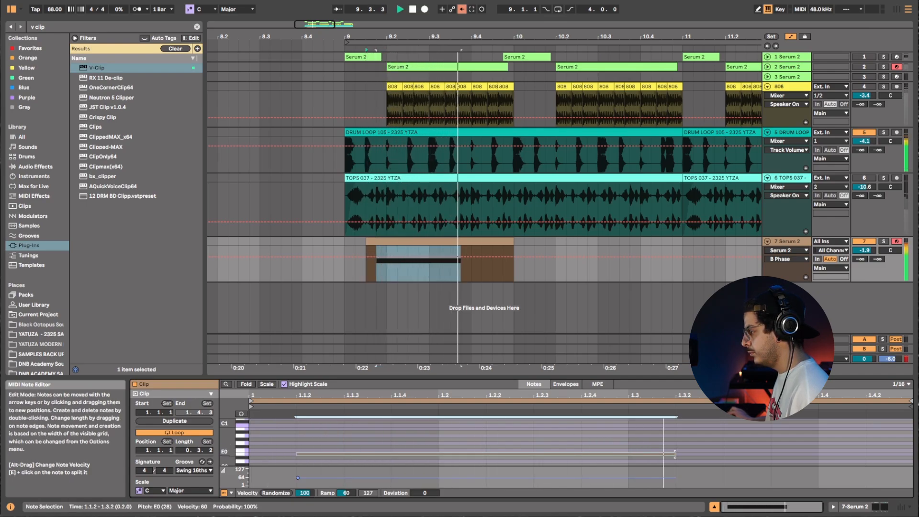
pyautogui.moveTo(675, 454); pyautogui.dragTo(438, 454)
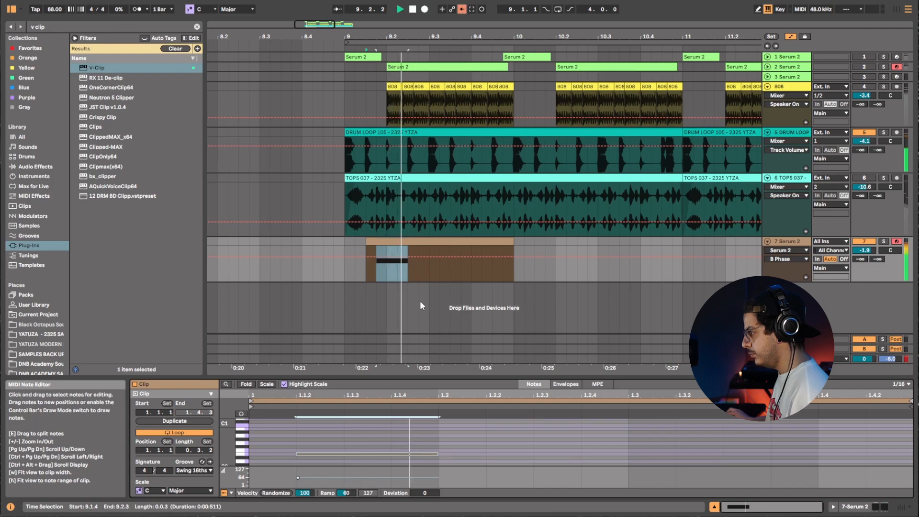
pyautogui.press('space')
# Move the Serum 2 clip to start at bar 9 and play the section back.
pyautogui.moveTo(379, 248)
pyautogui.mouseDown()
pyautogui.moveTo(337, 248)
pyautogui.moveTo(369, 240)
pyautogui.mouseUp()
pyautogui.click(349, 269)
pyautogui.press('space')
pyautogui.press('space')
pyautogui.click(364, 240)
pyautogui.press('space')
pyautogui.press('space')
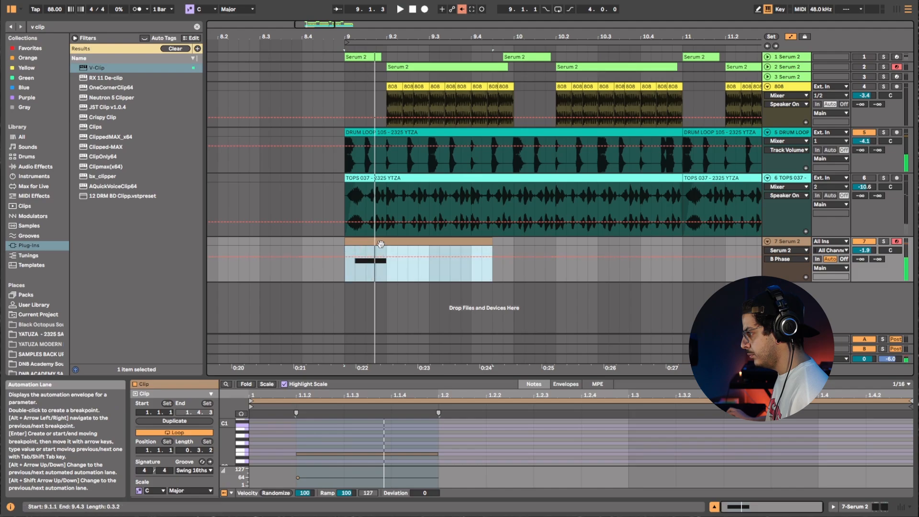
# Duplicate the clip and place the copy at 9.1.4 over the original, then play it back.
pyautogui.hotkey('ctrl', 'd')
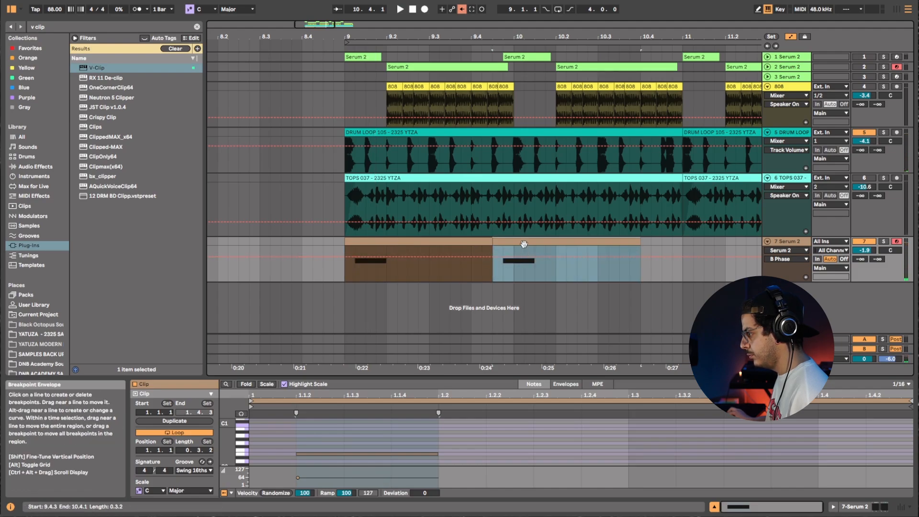
pyautogui.moveTo(523, 244); pyautogui.dragTo(389, 243)
pyautogui.click(366, 244)
pyautogui.press('space')
pyautogui.press('space')
pyautogui.press('space')
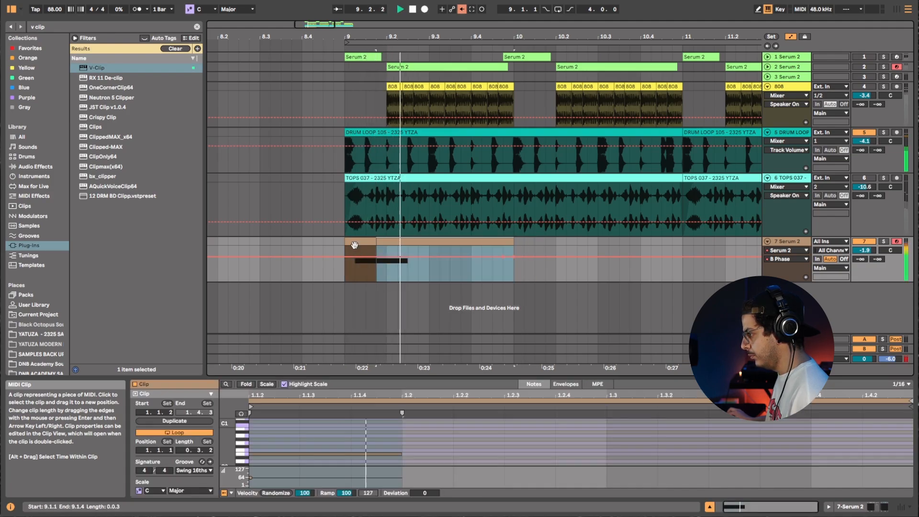
# Duplicate the Serum 2 track.
pyautogui.click(354, 245)
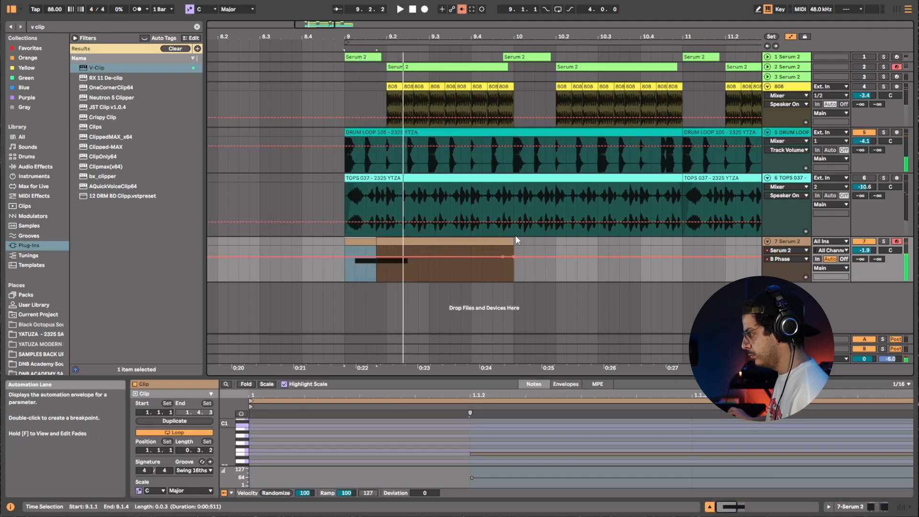
pyautogui.click(503, 244)
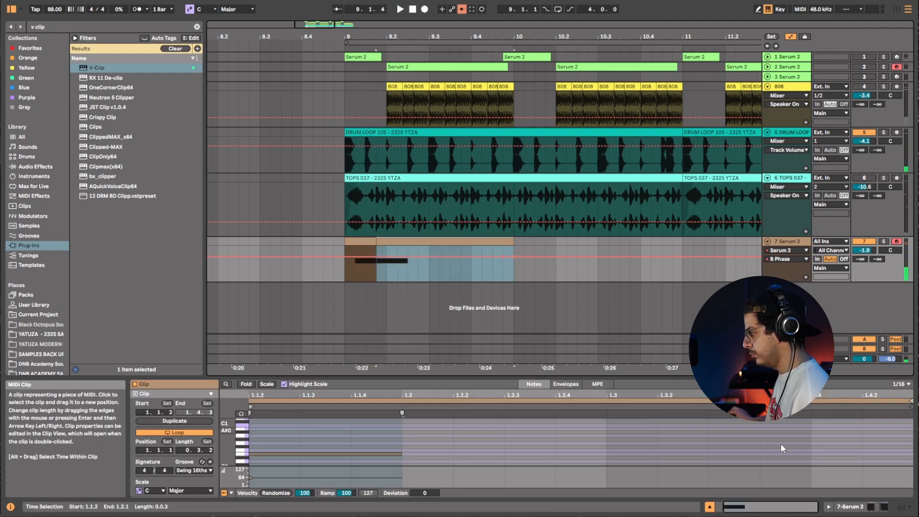
pyautogui.rightClick(800, 243)
pyautogui.click(815, 264)
# Delete the later clip on the original track and the first clip on the duplicated track.
pyautogui.click(367, 280)
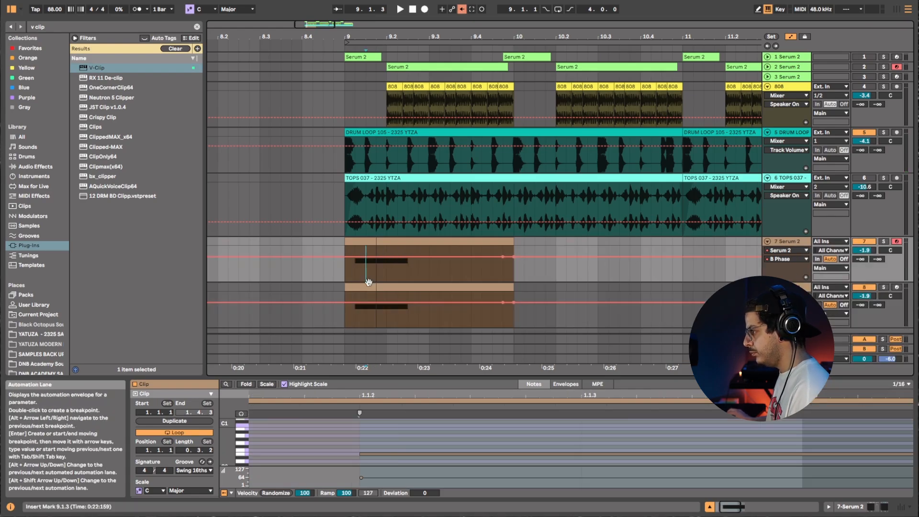
pyautogui.click(364, 287)
pyautogui.press('Delete')
pyautogui.click(409, 243)
pyautogui.press('Delete')
# Open Serum 2 on the duplicated track, raise LFO 1's rate to 3.8 Hz, and play it back.
pyautogui.click(480, 286)
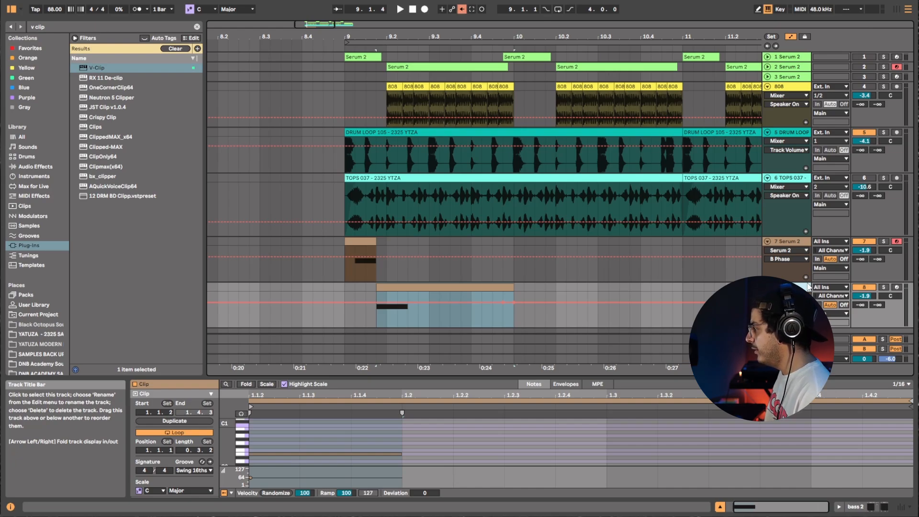
pyautogui.click(881, 508)
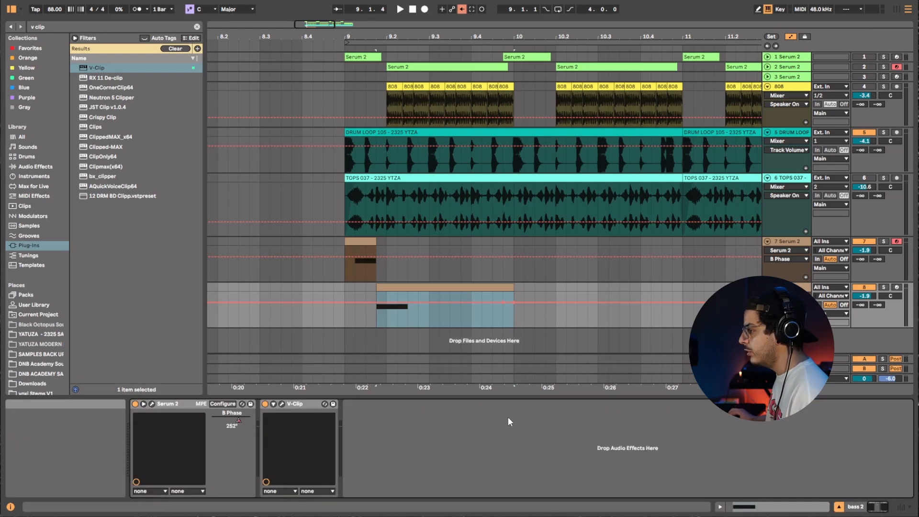
pyautogui.click(153, 403)
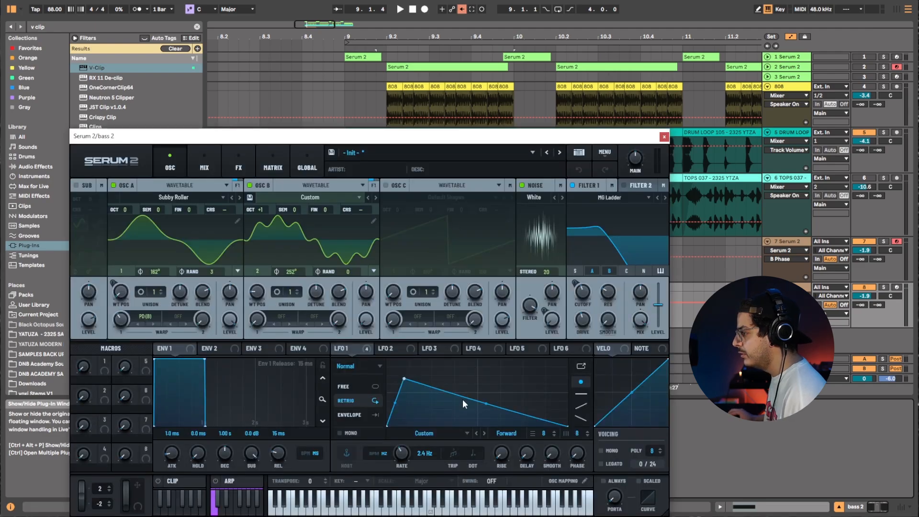
pyautogui.moveTo(409, 449); pyautogui.dragTo(408, 441)
pyautogui.press('space')
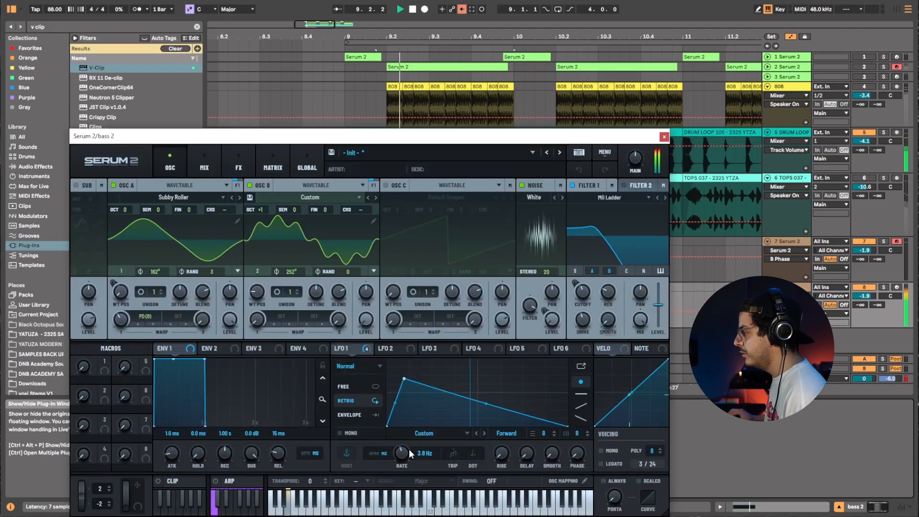
pyautogui.click(664, 136)
# Redraw the note in the duplicated track's clip so it runs until about 9.4.1, and play it back.
pyautogui.click(341, 314)
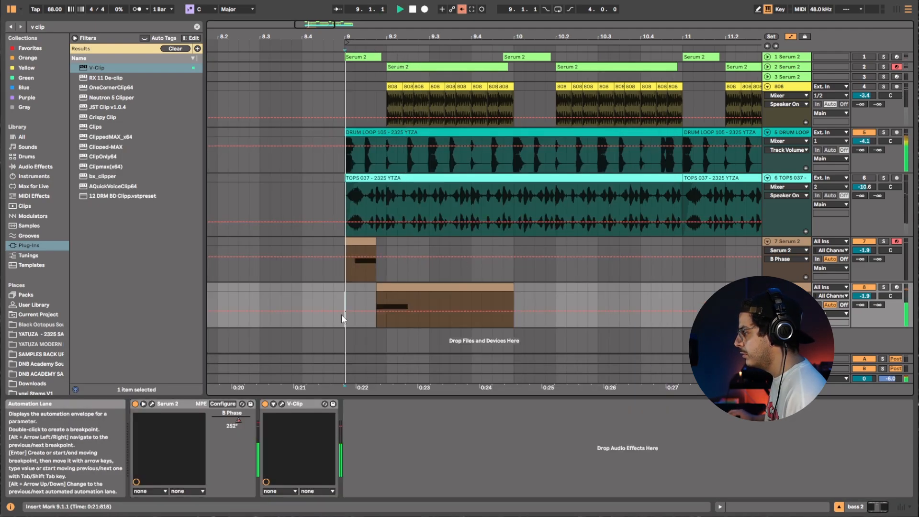
pyautogui.press('space')
pyautogui.click(514, 289)
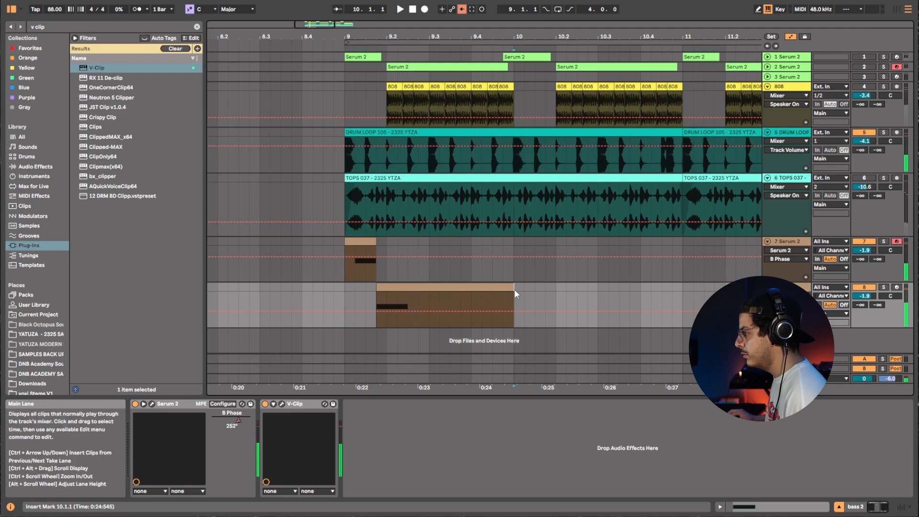
pyautogui.hotkey('shift', 'Tab')
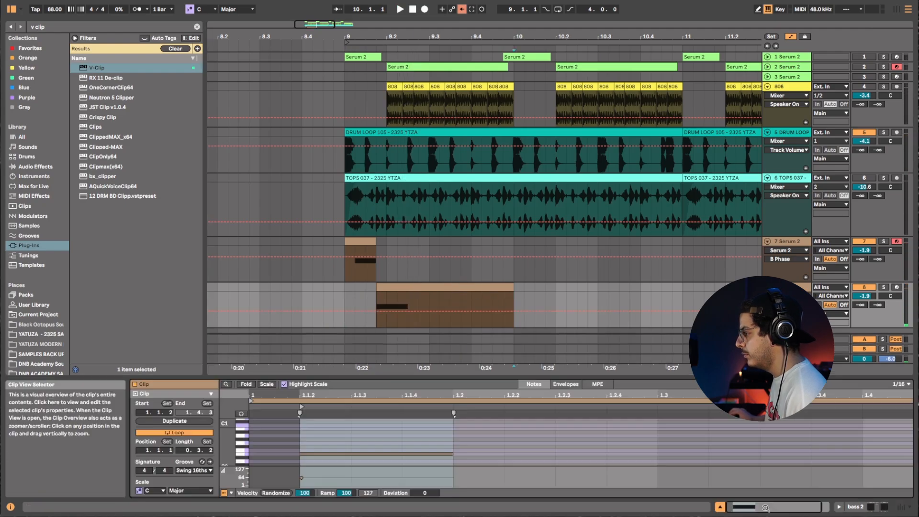
pyautogui.click(444, 452)
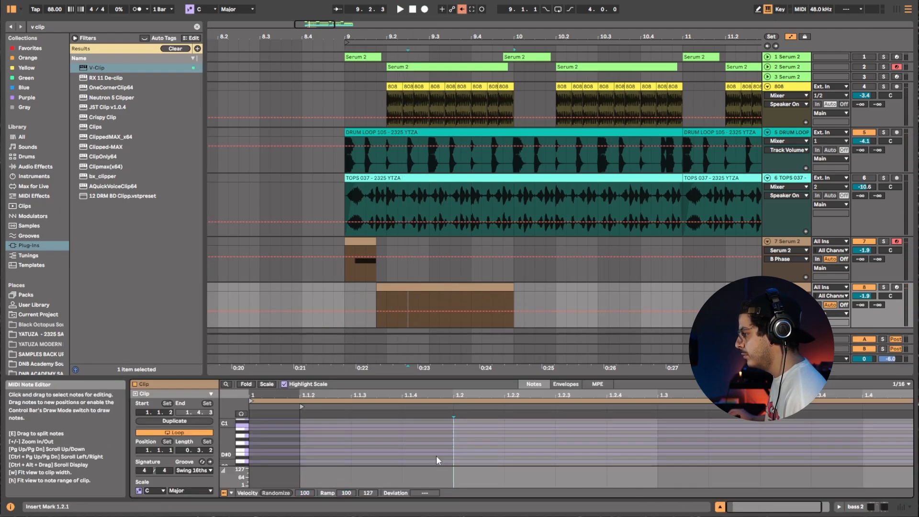
pyautogui.doubleClick(436, 454)
pyautogui.moveTo(453, 453); pyautogui.dragTo(761, 454)
pyautogui.press('space')
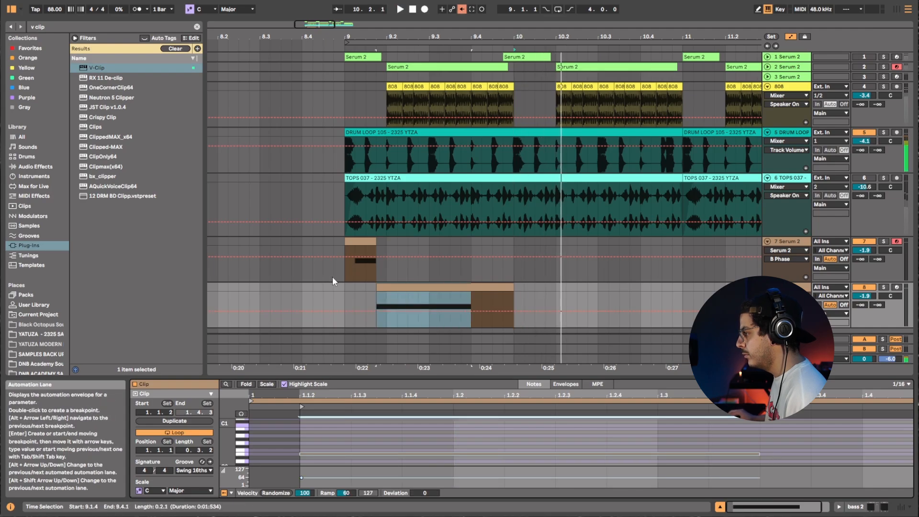
# Duplicate the bass 2 track.
pyautogui.click(346, 287)
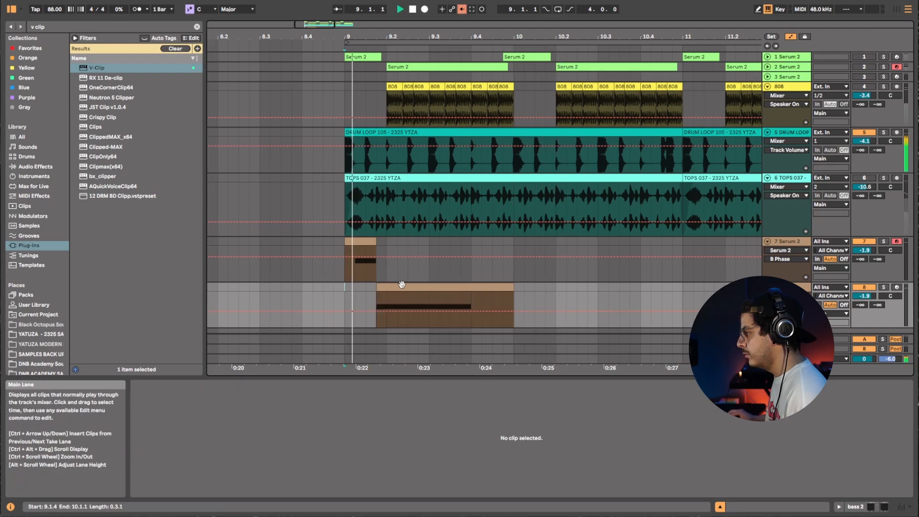
pyautogui.click(508, 291)
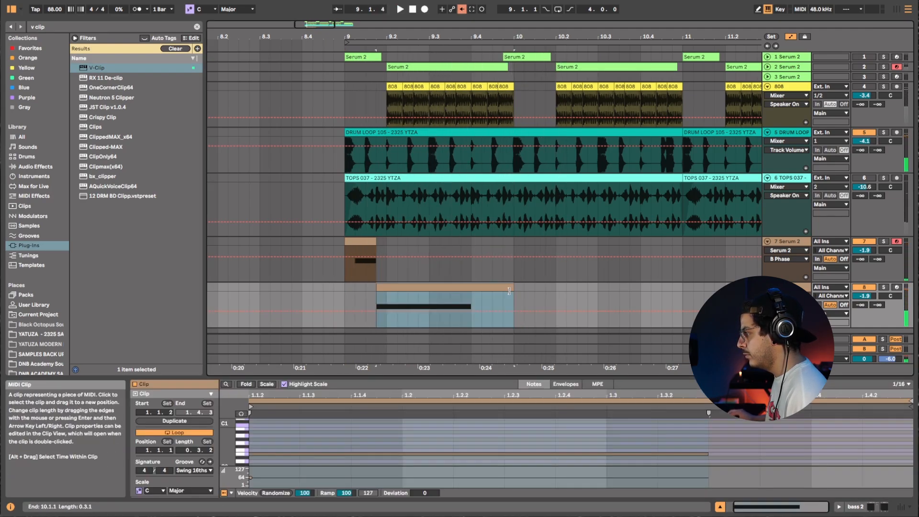
pyautogui.scroll(-1, 590, 282)
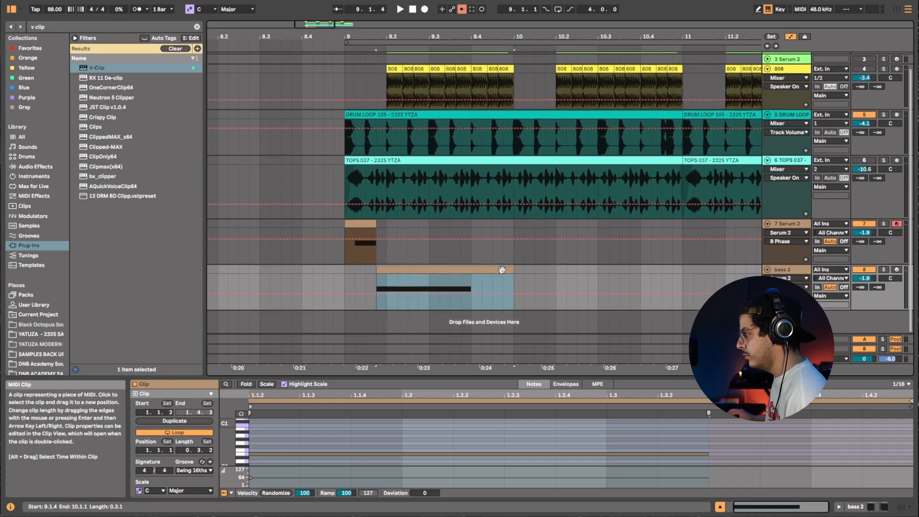
pyautogui.rightClick(793, 268)
pyautogui.click(820, 288)
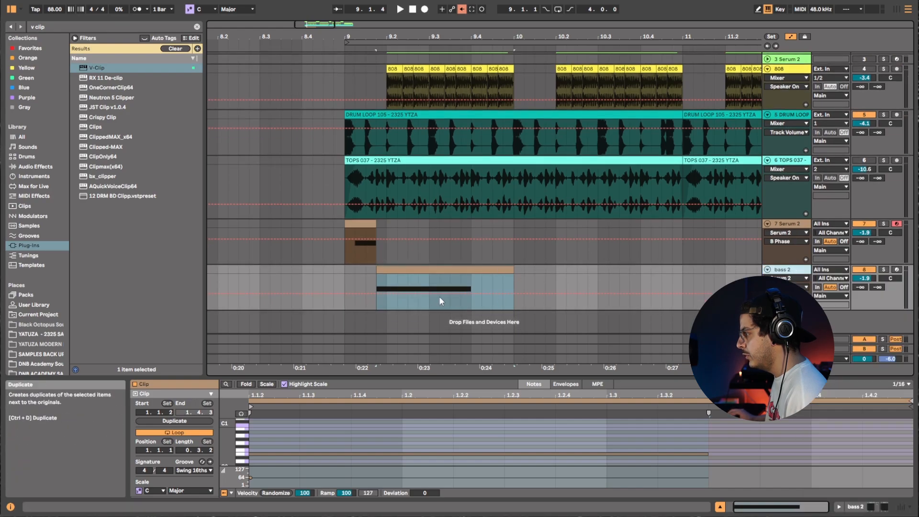
# Move the clip on the new track to start at 9.4.1 and trim its end to bar 10.
pyautogui.moveTo(421, 294); pyautogui.dragTo(521, 297)
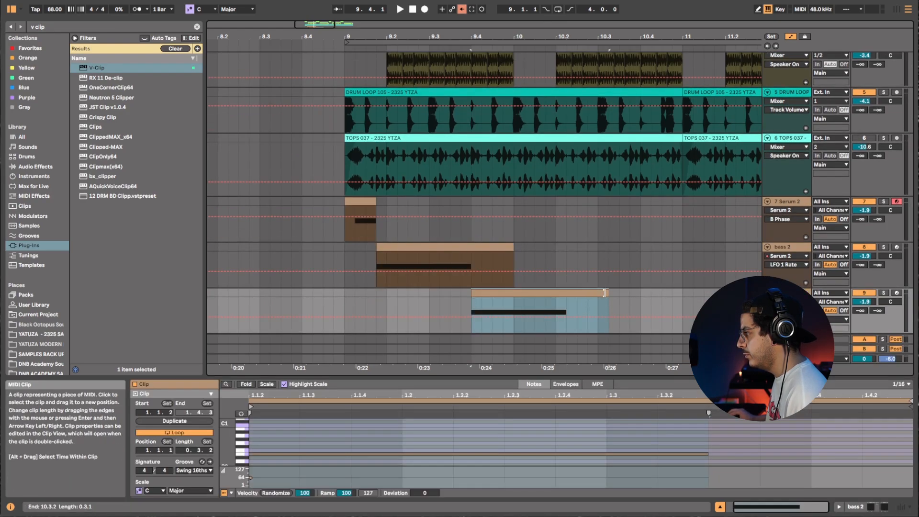
pyautogui.moveTo(606, 294); pyautogui.dragTo(513, 302)
pyautogui.rightClick(785, 293)
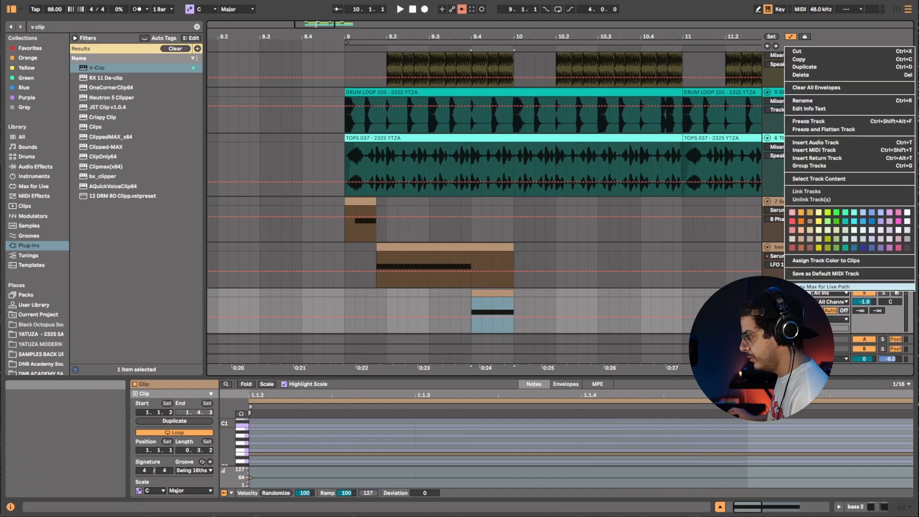
pyautogui.click(820, 109)
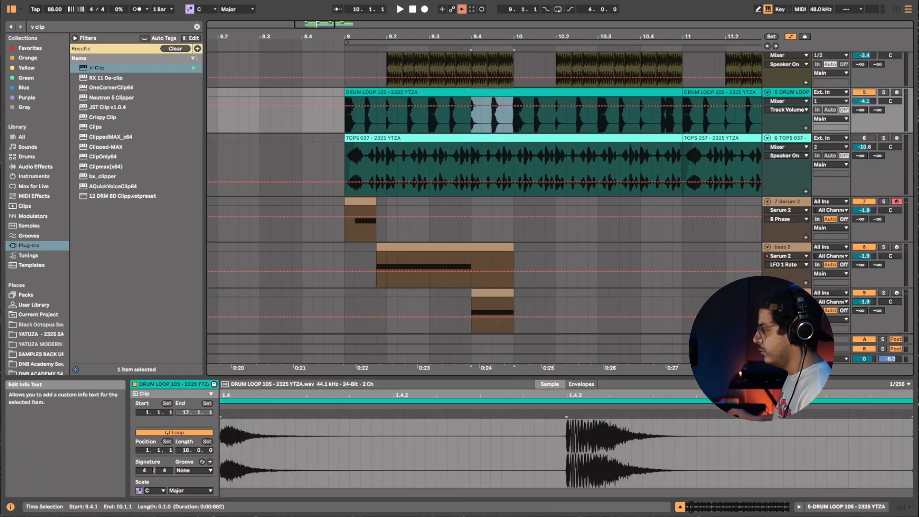
pyautogui.click(786, 293)
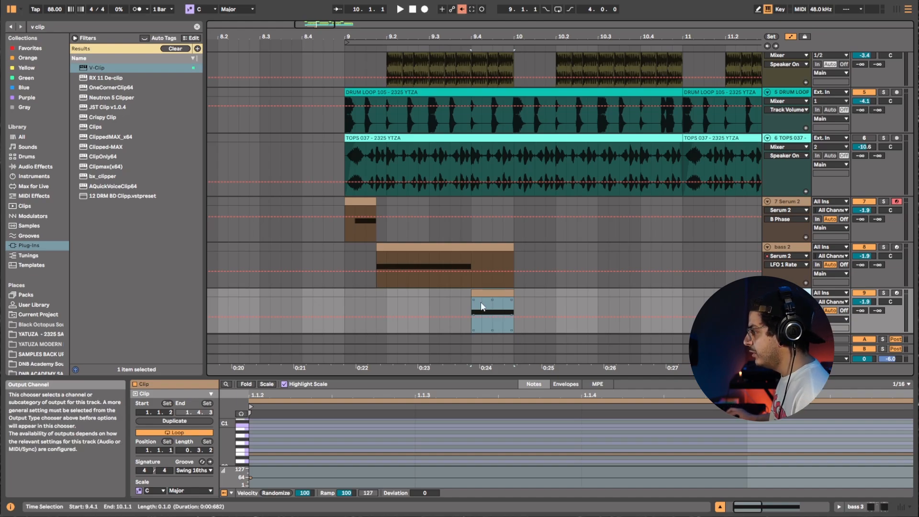
# Show the B Phase automation on the new track, lower it within the clip, and play it back.
pyautogui.hotkey('shift', 'Tab')
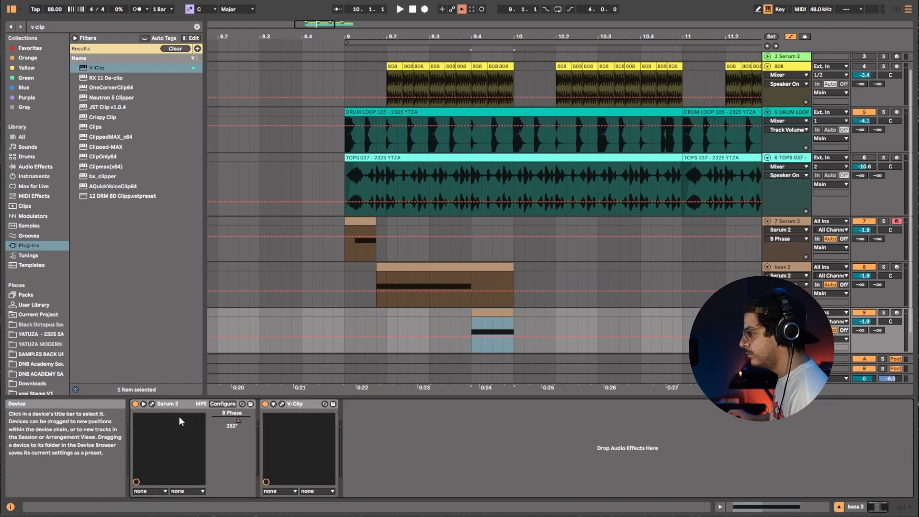
pyautogui.rightClick(234, 421)
pyautogui.click(268, 428)
pyautogui.moveTo(473, 329); pyautogui.dragTo(472, 338)
pyautogui.press('space')
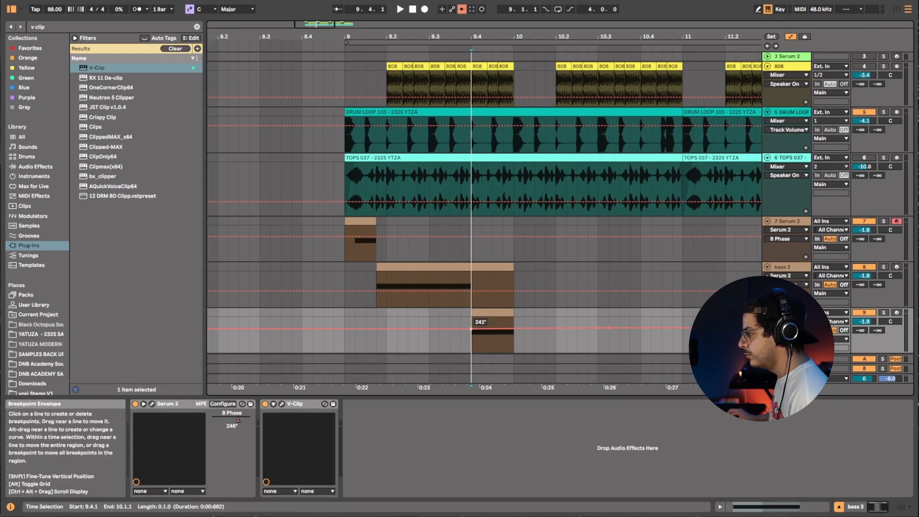
pyautogui.press('space')
pyautogui.press('space')
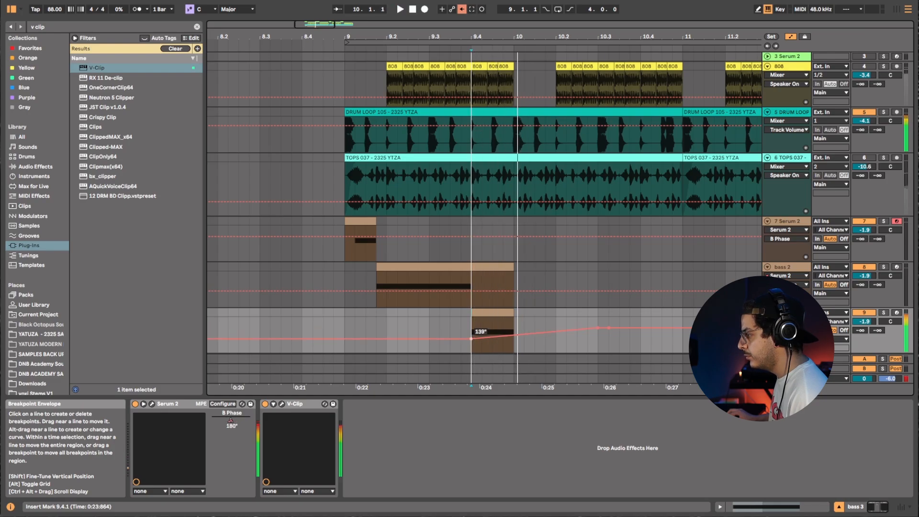
pyautogui.click(471, 317)
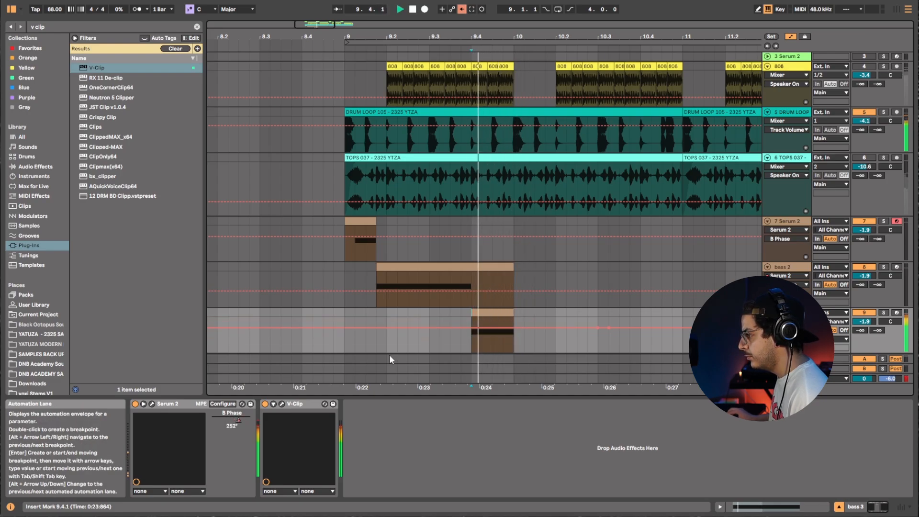
# Open Serum 2 on the new track and lower LFO 1's rate to 1.8 Hz while playing.
pyautogui.click(151, 403)
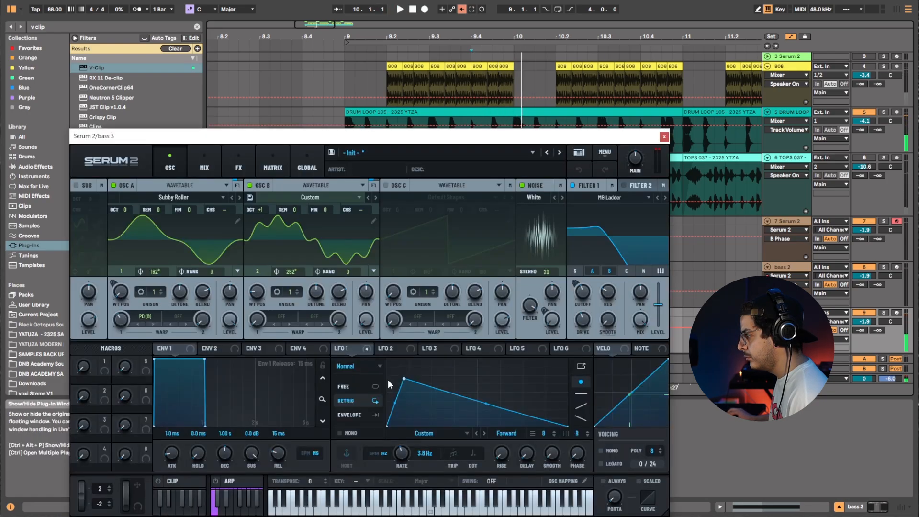
pyautogui.press('space')
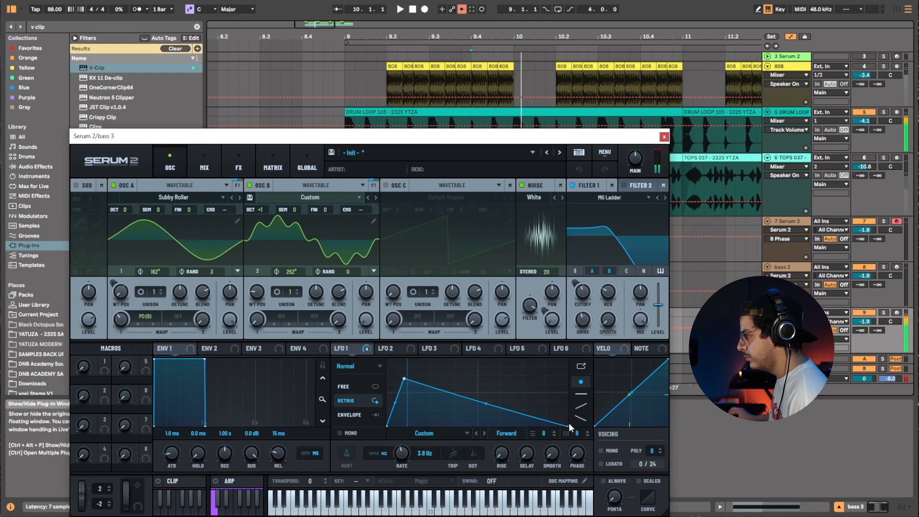
pyautogui.press('space')
pyautogui.press('space')
pyautogui.press('space')
pyautogui.press('space')
pyautogui.press('space')
pyautogui.moveTo(403, 458); pyautogui.dragTo(397, 460)
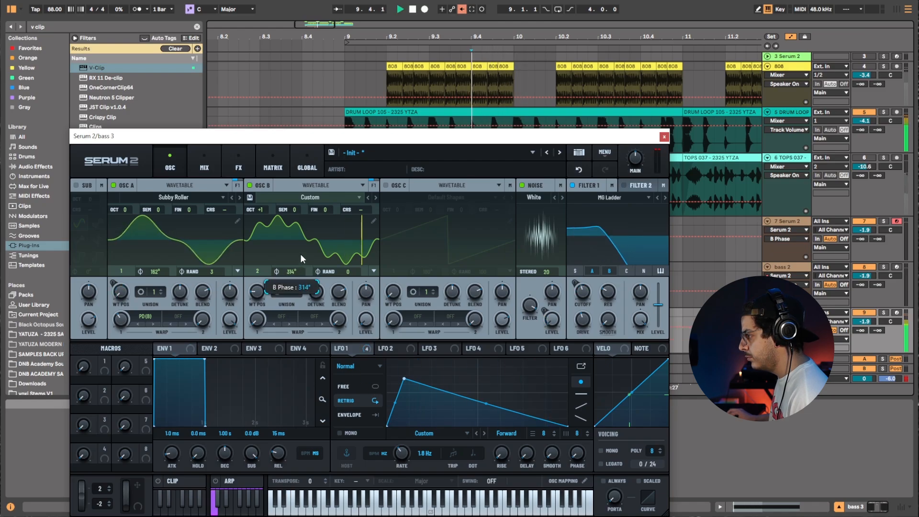
# Set oscillator B's phase to 314° and adjust oscillator A's phase.
pyautogui.moveTo(302, 259); pyautogui.dragTo(304, 304)
pyautogui.moveTo(154, 271); pyautogui.dragTo(167, 291)
# Add a Distortion module to the end of the FX chain.
pyautogui.click(246, 168)
pyautogui.rightClick(160, 259)
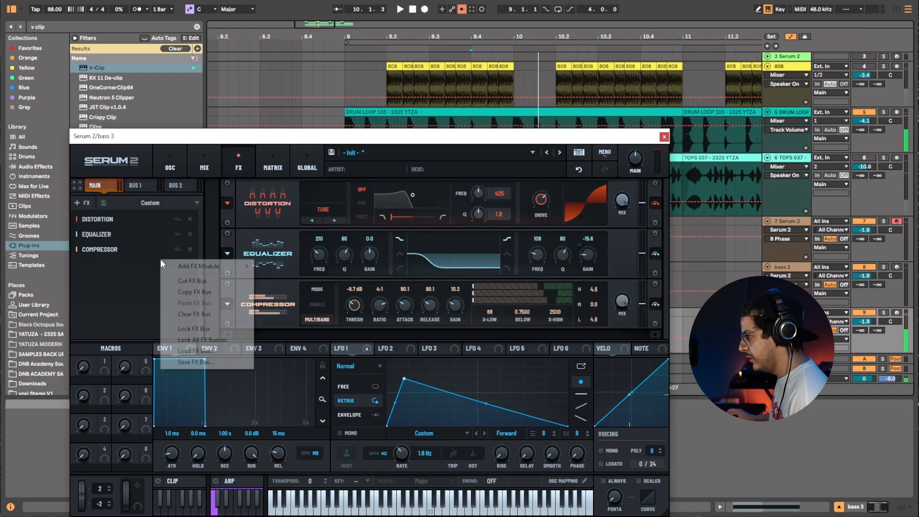
pyautogui.moveTo(193, 266)
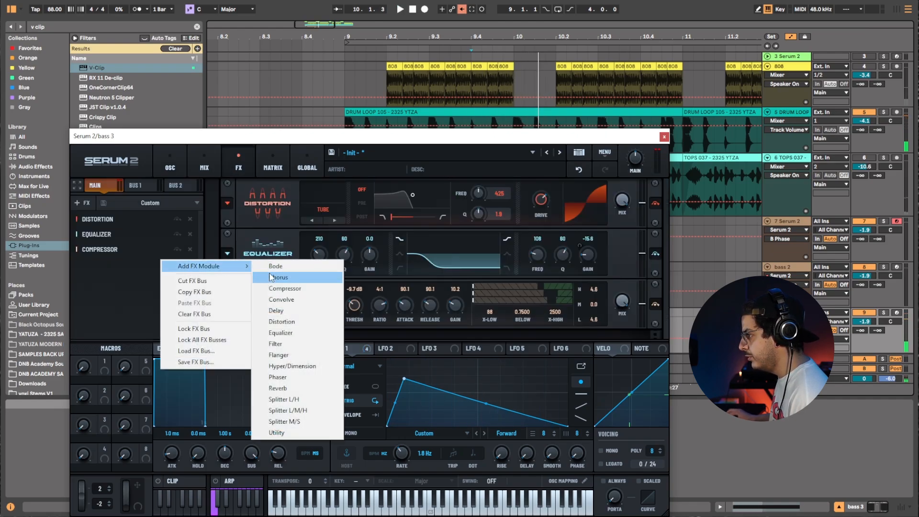
pyautogui.click(283, 322)
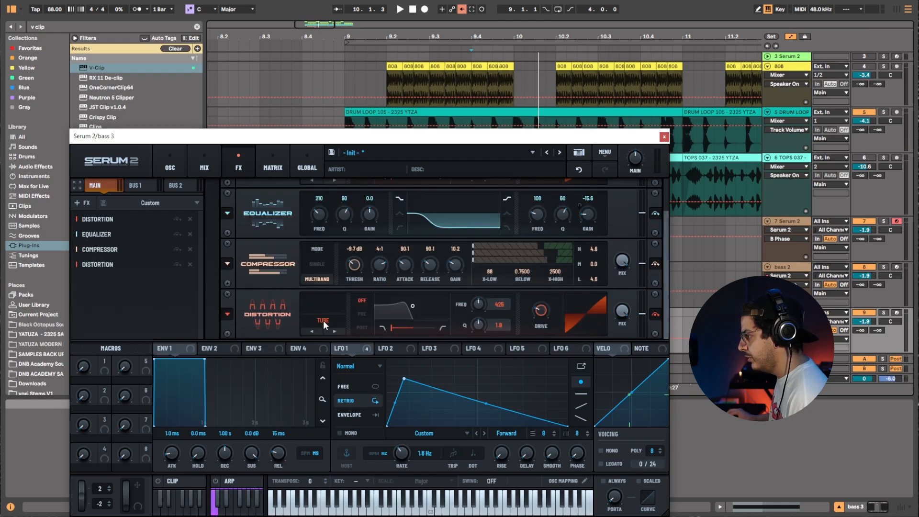
# Set the new Distortion module's type to Overdrive and raise its drive to 18% while playing.
pyautogui.click(324, 325)
pyautogui.click(330, 319)
pyautogui.click(328, 321)
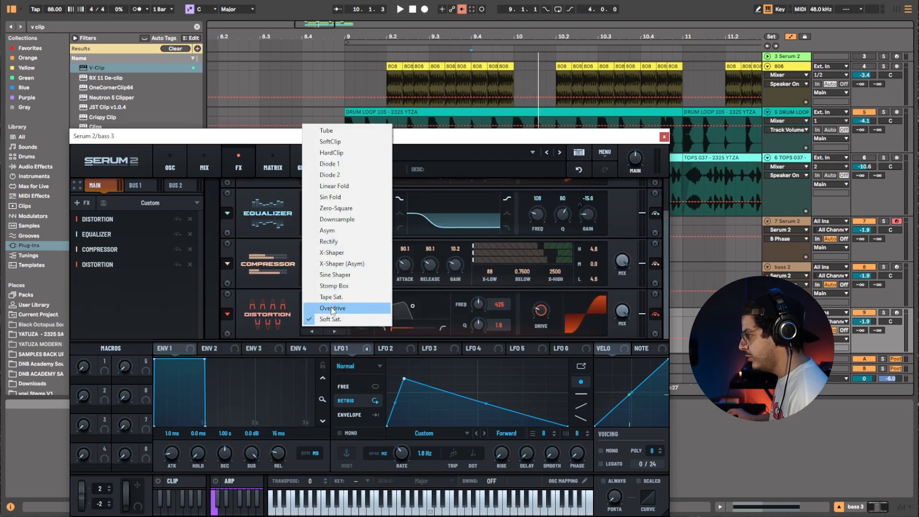
pyautogui.click(332, 309)
pyautogui.click(337, 302)
pyautogui.press('space')
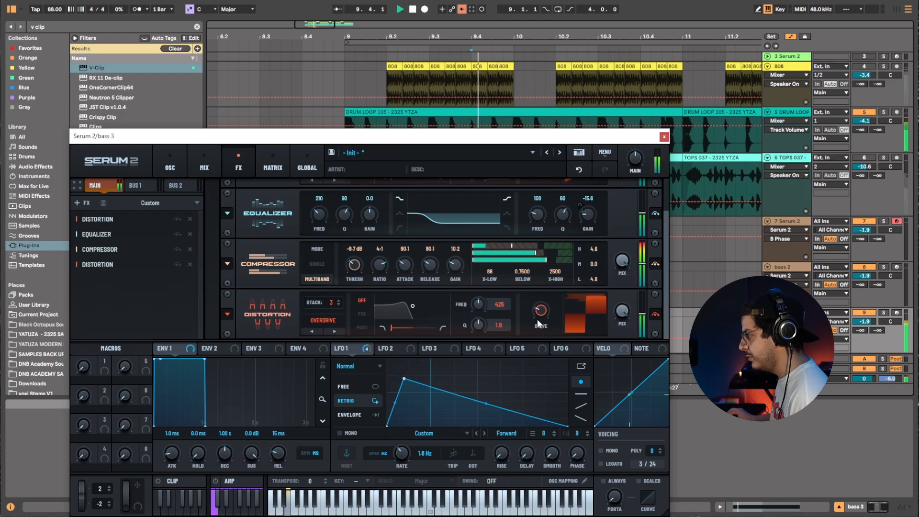
pyautogui.moveTo(537, 319); pyautogui.dragTo(552, 275)
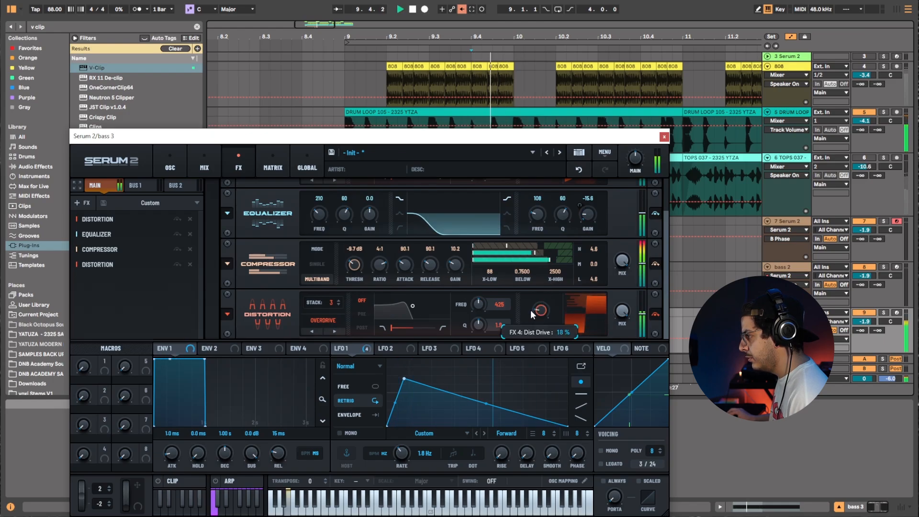
# Add a Splitter L/H module to the FX chain and move the Distortion into its high band.
pyautogui.rightClick(123, 271)
pyautogui.moveTo(182, 293)
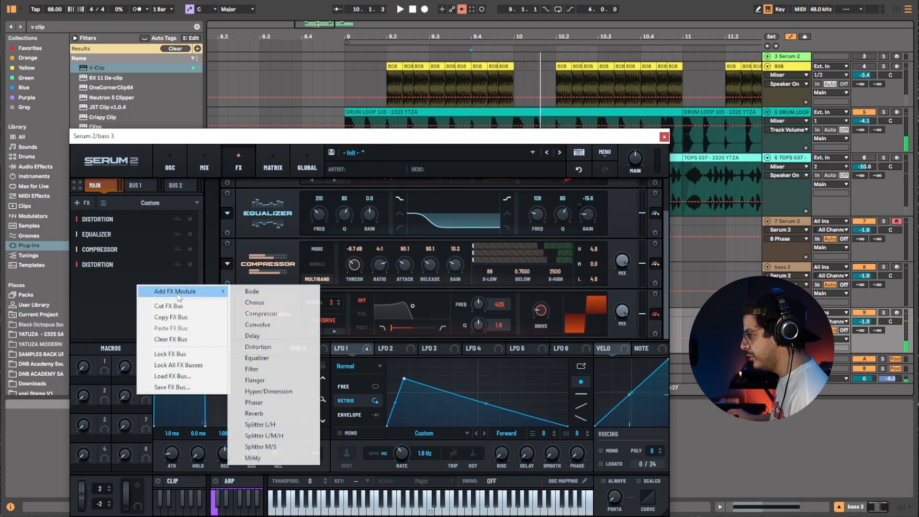
pyautogui.click(276, 425)
pyautogui.moveTo(121, 266); pyautogui.dragTo(207, 317)
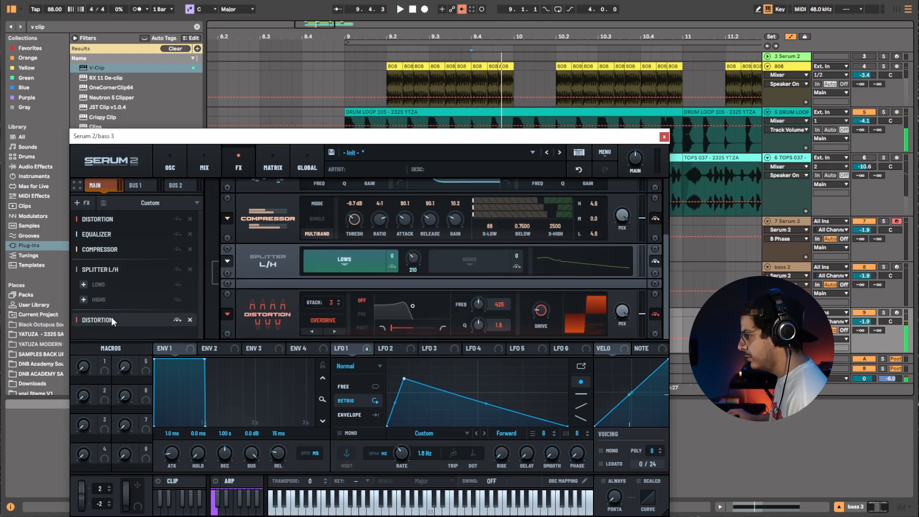
pyautogui.moveTo(111, 317); pyautogui.dragTo(116, 303)
# Select the splitter's high band and set its crossover frequency to 229.
pyautogui.press('space')
pyautogui.press('space')
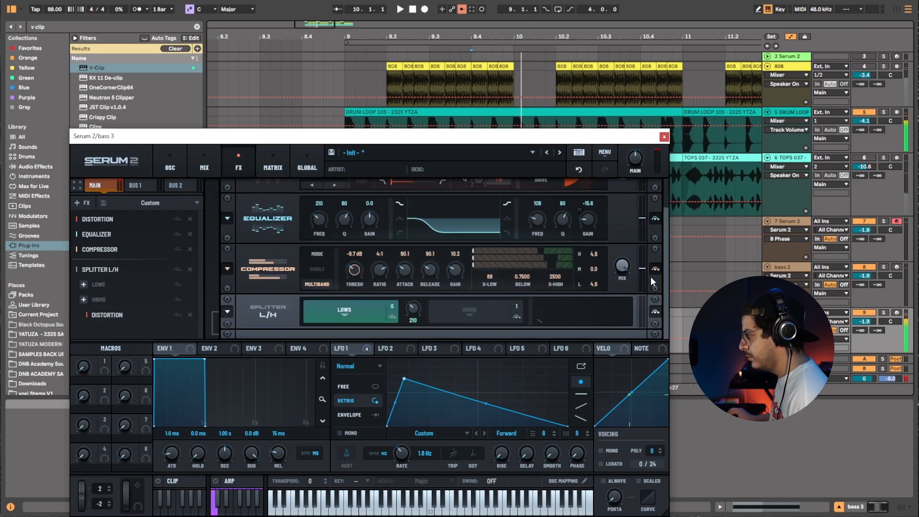
pyautogui.click(463, 313)
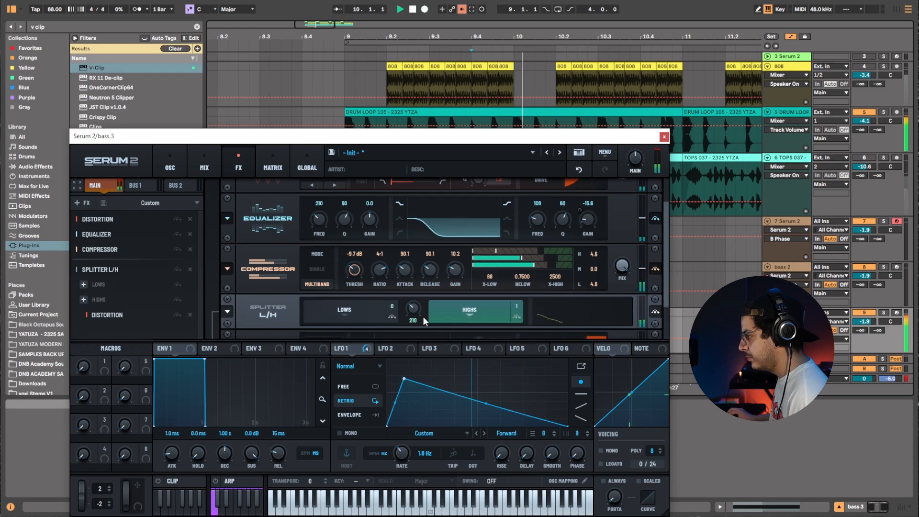
pyautogui.moveTo(414, 311)
pyautogui.mouseDown()
pyautogui.moveTo(418, 294)
pyautogui.moveTo(428, 309)
pyautogui.moveTo(412, 329)
pyautogui.mouseUp()
pyautogui.press('space')
# Raise the high-band Distortion's drive to 51% while playing.
pyautogui.press('space')
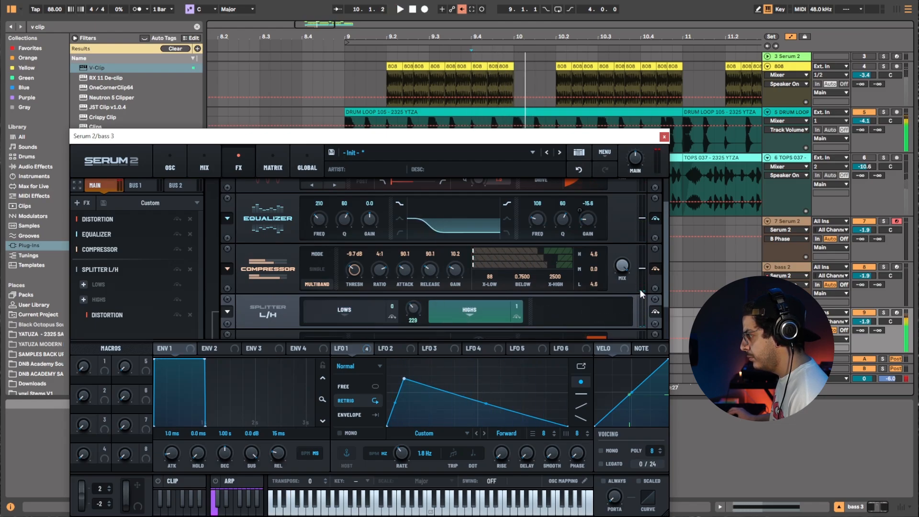
pyautogui.moveTo(665, 295); pyautogui.dragTo(663, 332)
pyautogui.press('space')
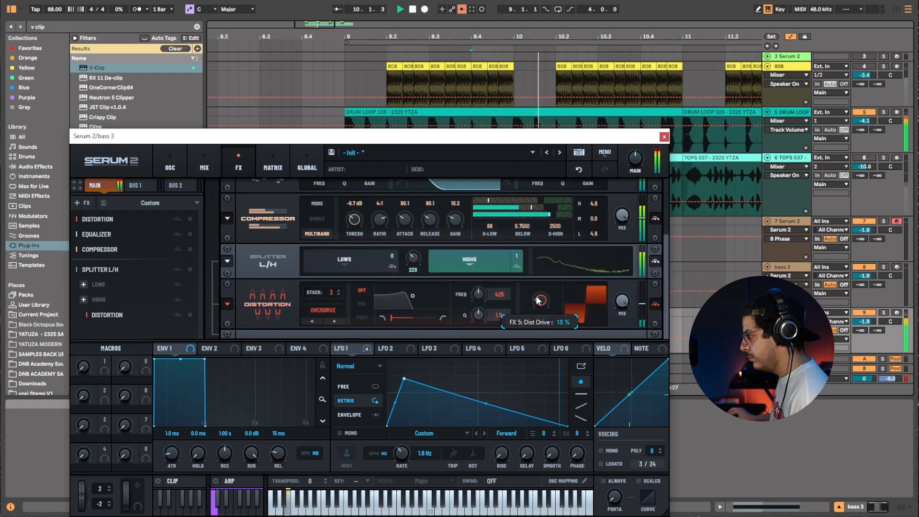
pyautogui.press('space')
pyautogui.moveTo(544, 299); pyautogui.dragTo(542, 293)
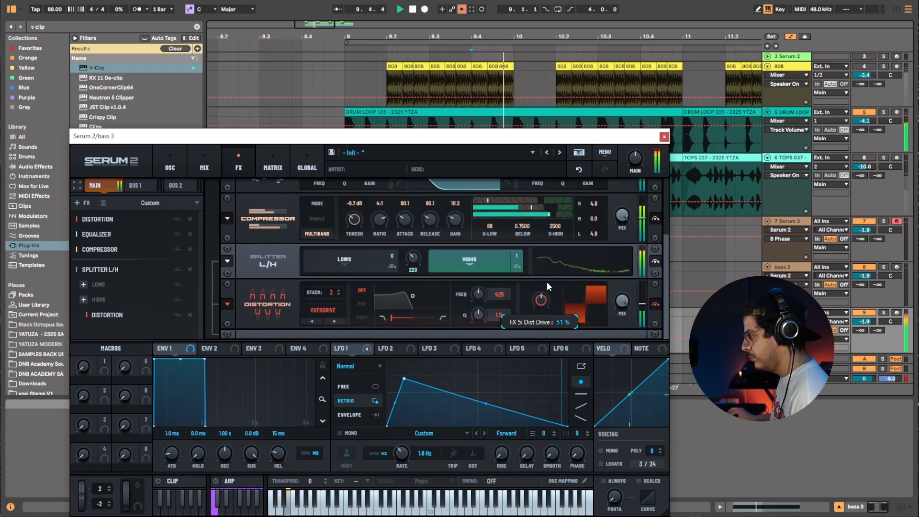
# Add a Convolve module and place it in the splitter's high band after the Distortion.
pyautogui.click(271, 171)
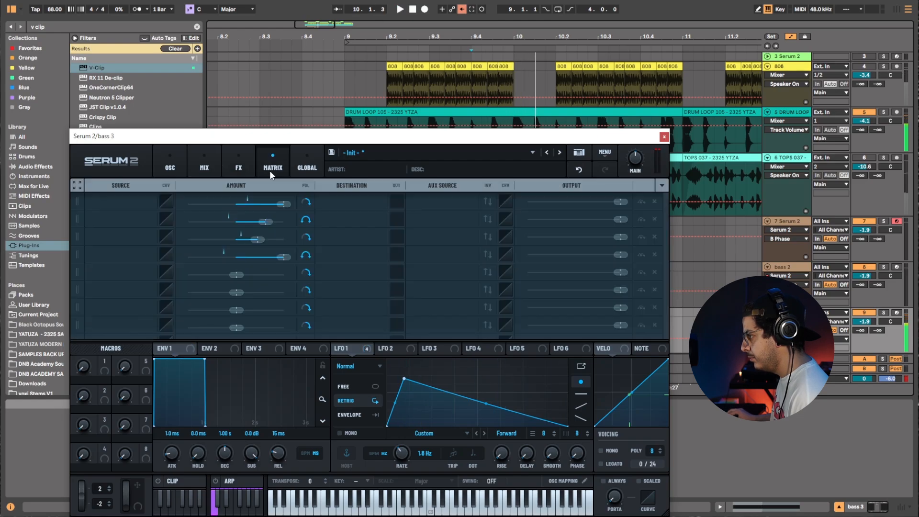
pyautogui.click(228, 171)
pyautogui.rightClick(125, 312)
pyautogui.rightClick(102, 335)
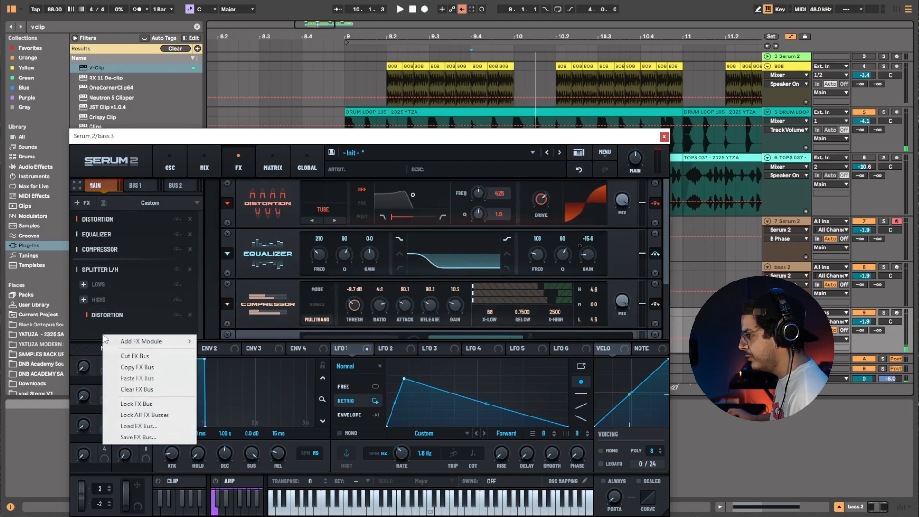
pyautogui.moveTo(137, 348)
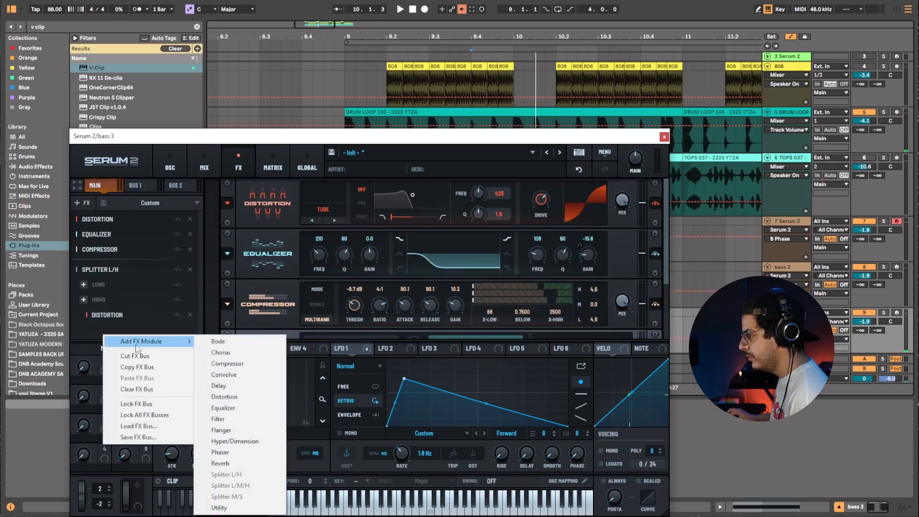
pyautogui.click(233, 375)
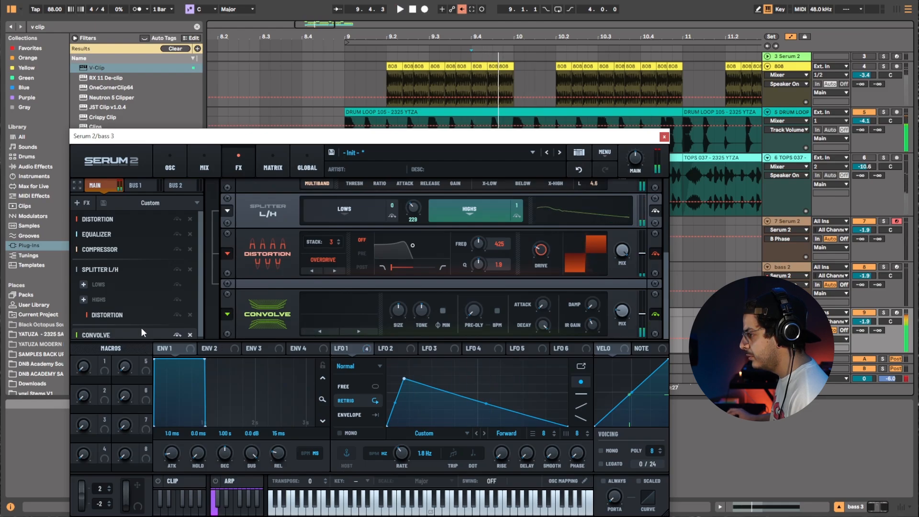
pyautogui.moveTo(141, 327); pyautogui.dragTo(145, 317)
# Load the Laptop Speaker impulse response into the Convolve module and play it back.
pyautogui.click(359, 321)
pyautogui.click(361, 311)
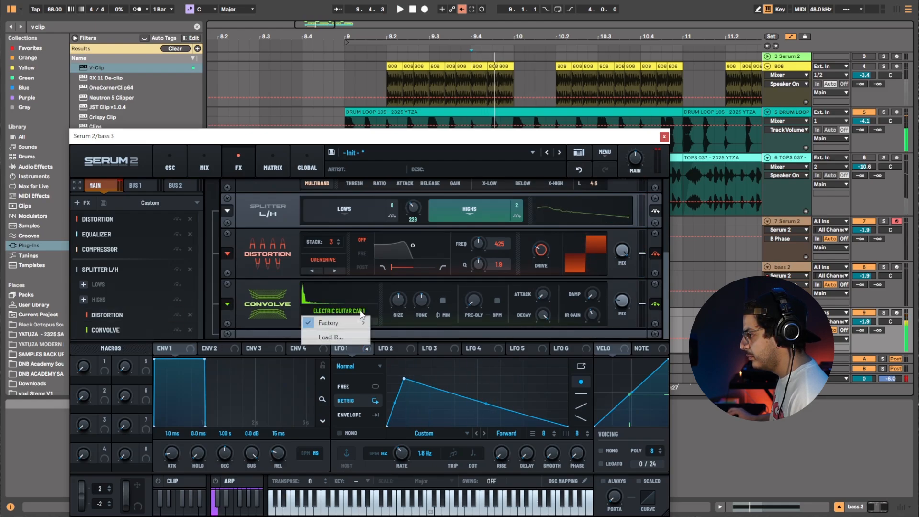
pyautogui.click(372, 298)
pyautogui.moveTo(357, 324)
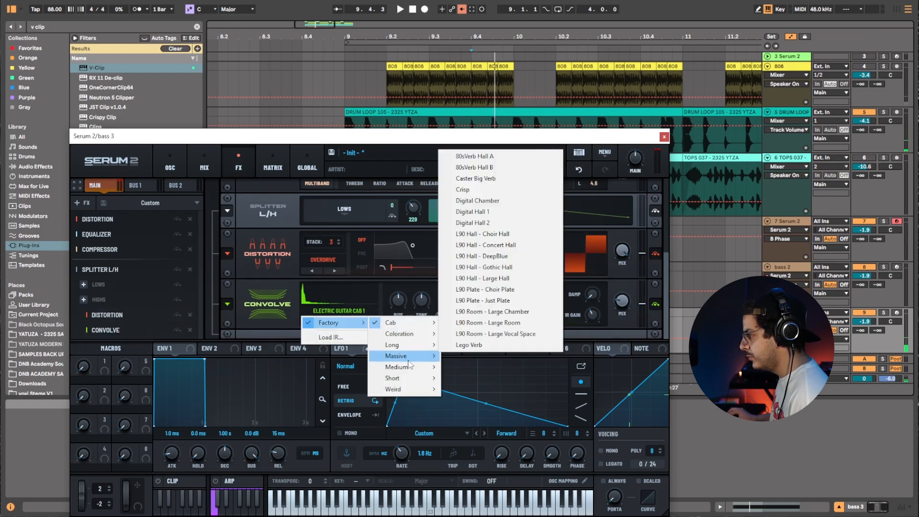
pyautogui.moveTo(413, 378)
pyautogui.click(467, 355)
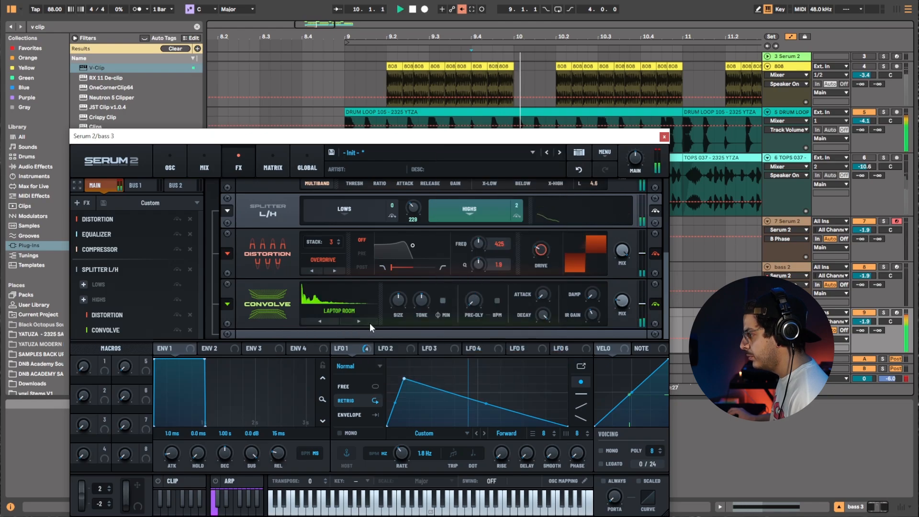
pyautogui.click(357, 323)
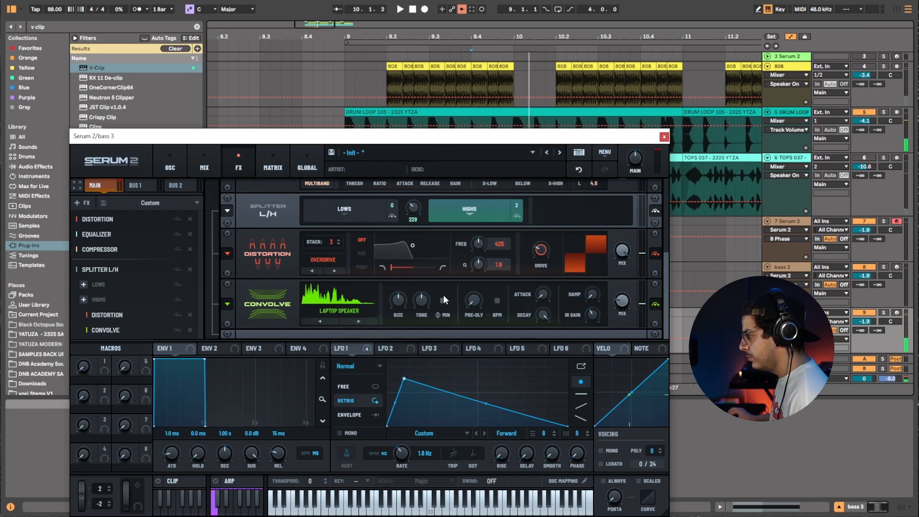
pyautogui.press('space')
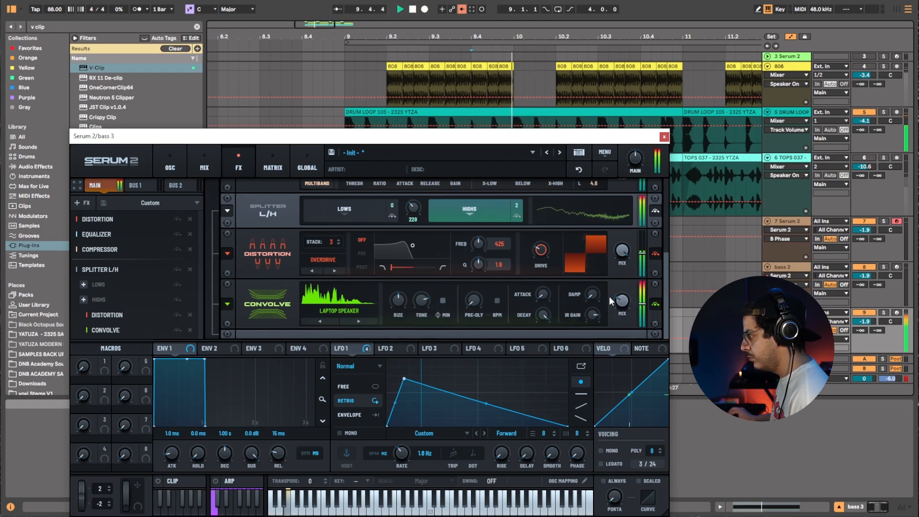
# Add a Reverb module and place it in the high band after Convolve.
pyautogui.rightClick(145, 341)
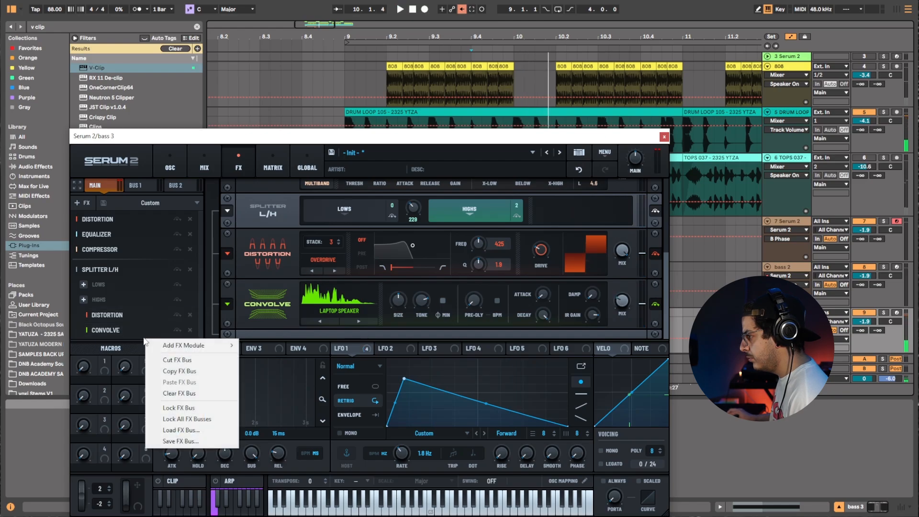
pyautogui.moveTo(181, 345)
pyautogui.click(261, 300)
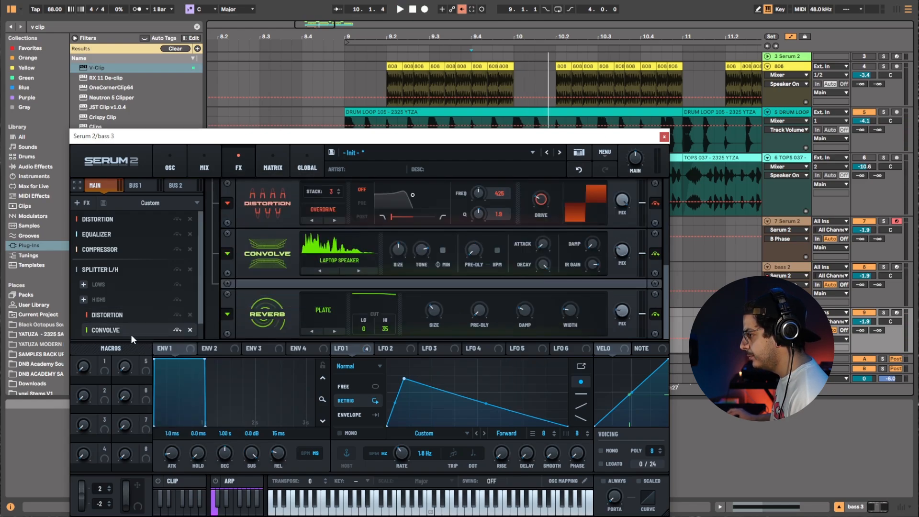
pyautogui.moveTo(140, 334); pyautogui.dragTo(143, 320)
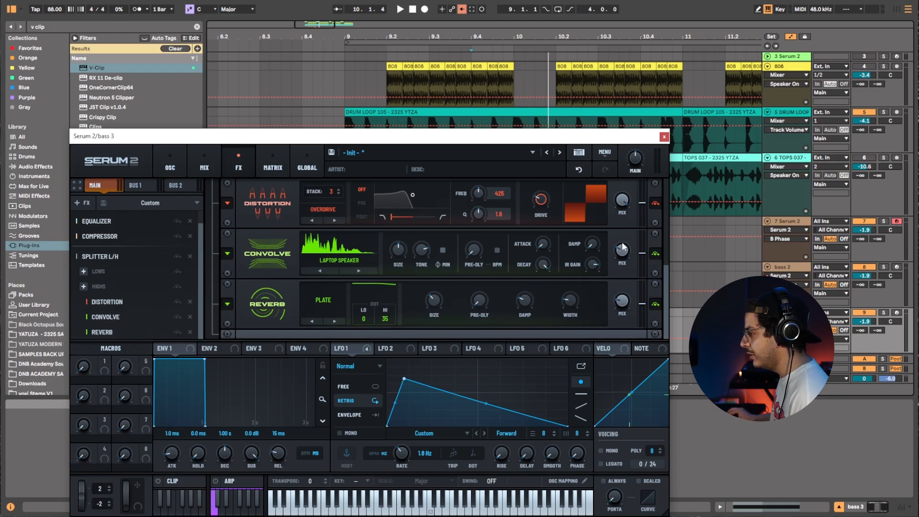
pyautogui.press('space')
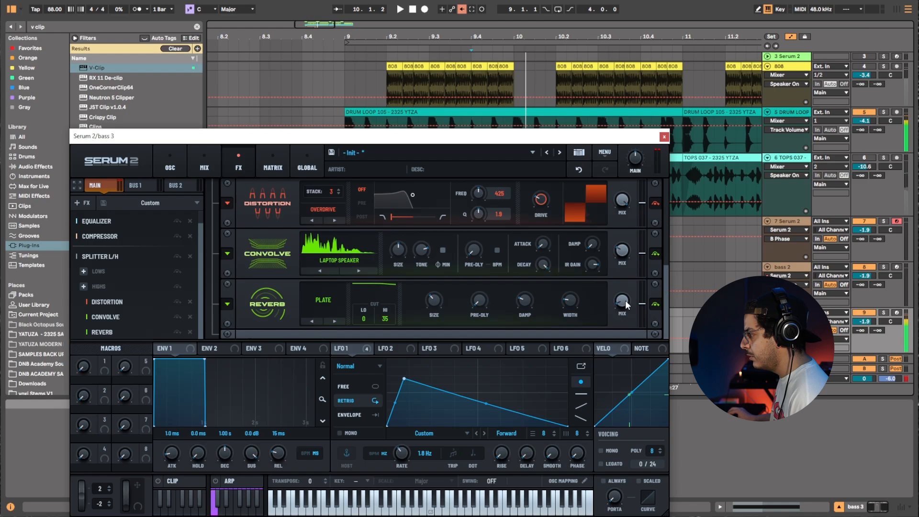
# Switch the reverb type to Hall and close the Serum 2 window.
pyautogui.moveTo(424, 324)
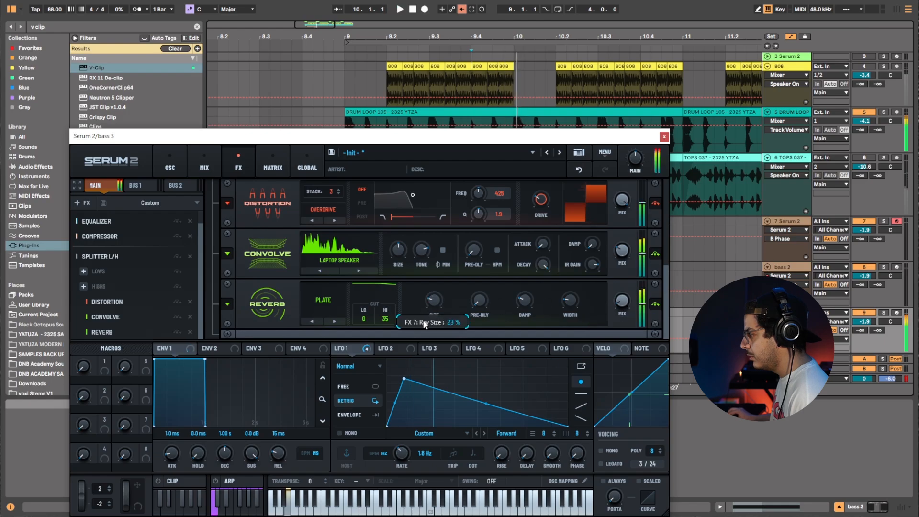
pyautogui.click(335, 321)
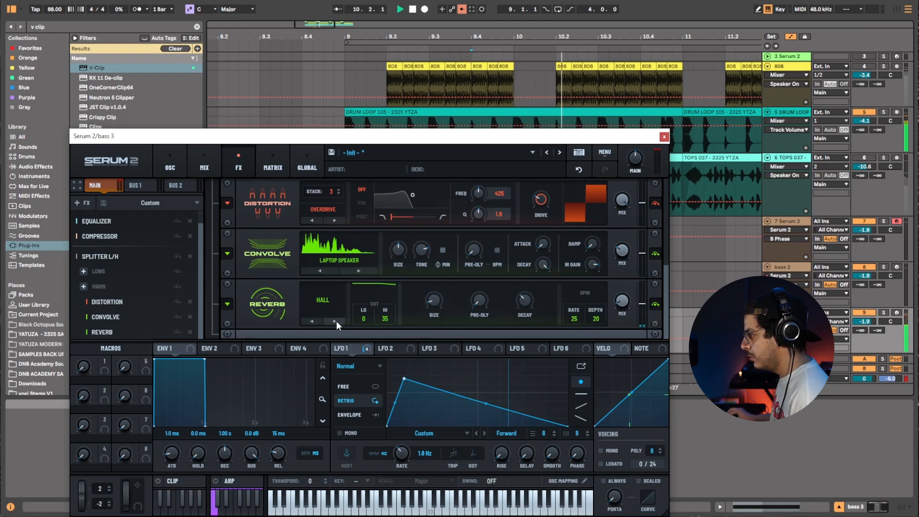
pyautogui.click(664, 137)
# Select the clips on the three Serum tracks, set bass 2's volume to -2.3 dB, and duplicate the clips.
pyautogui.click(323, 283)
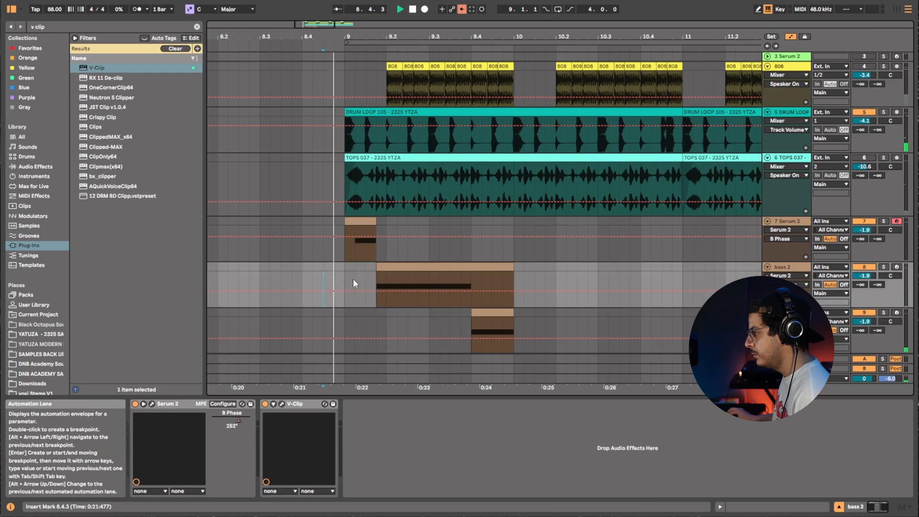
pyautogui.moveTo(521, 330); pyautogui.dragTo(346, 223)
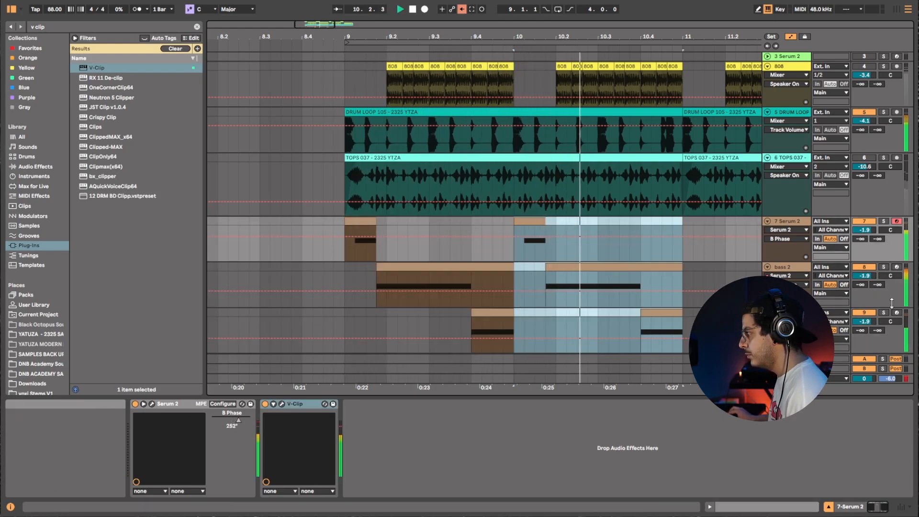
pyautogui.moveTo(864, 276); pyautogui.dragTo(864, 278)
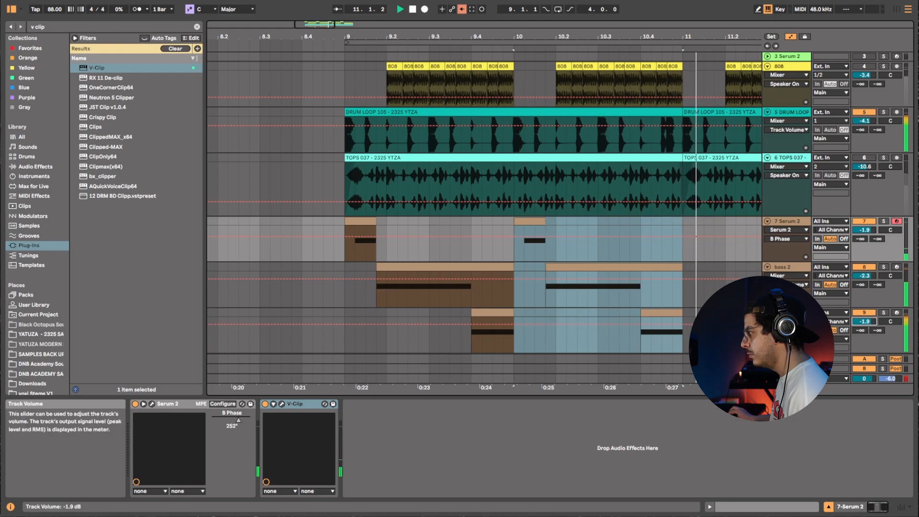
pyautogui.moveTo(684, 349); pyautogui.dragTo(630, 345)
pyautogui.moveTo(415, 244); pyautogui.dragTo(351, 222)
pyautogui.hotkey('ctrl', 'd')
# Play back the duplicated section and solo the bass 2 track.
pyautogui.moveTo(427, 37); pyautogui.dragTo(557, 37)
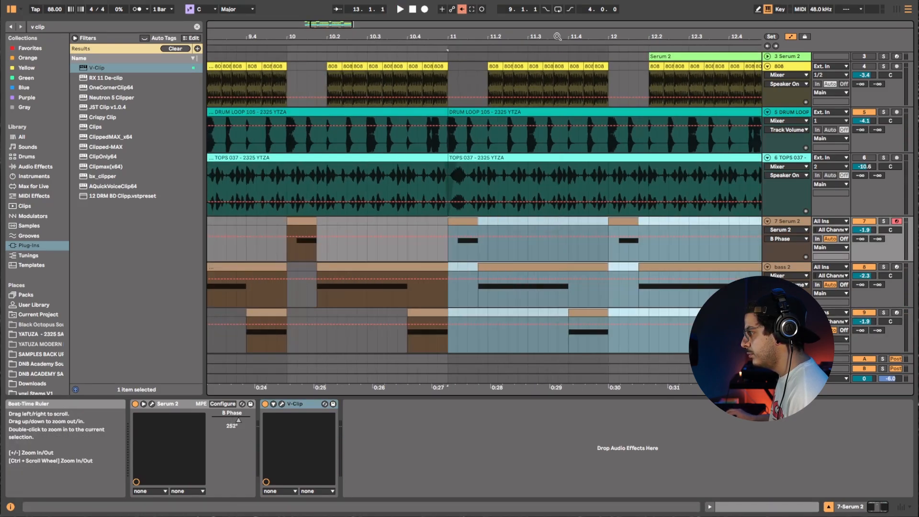
pyautogui.moveTo(460, 38); pyautogui.dragTo(531, 37)
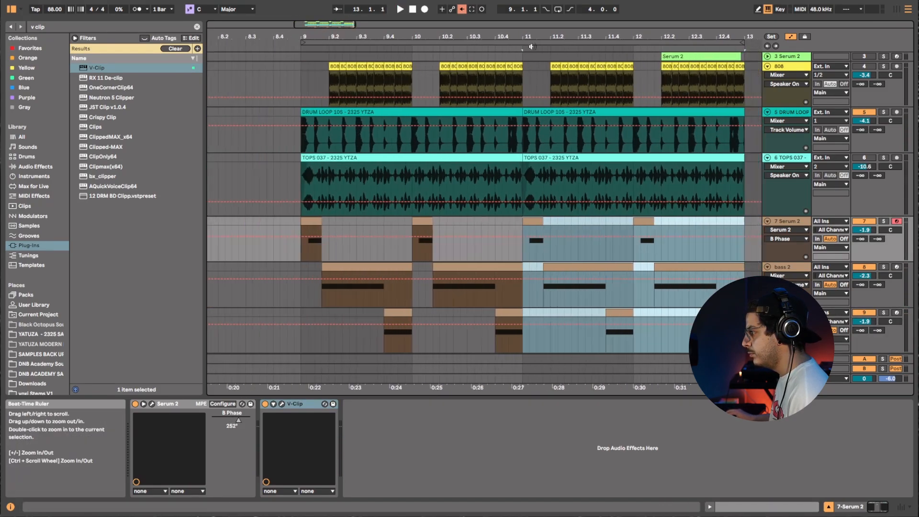
pyautogui.click(297, 259)
pyautogui.press('space')
pyautogui.click(383, 283)
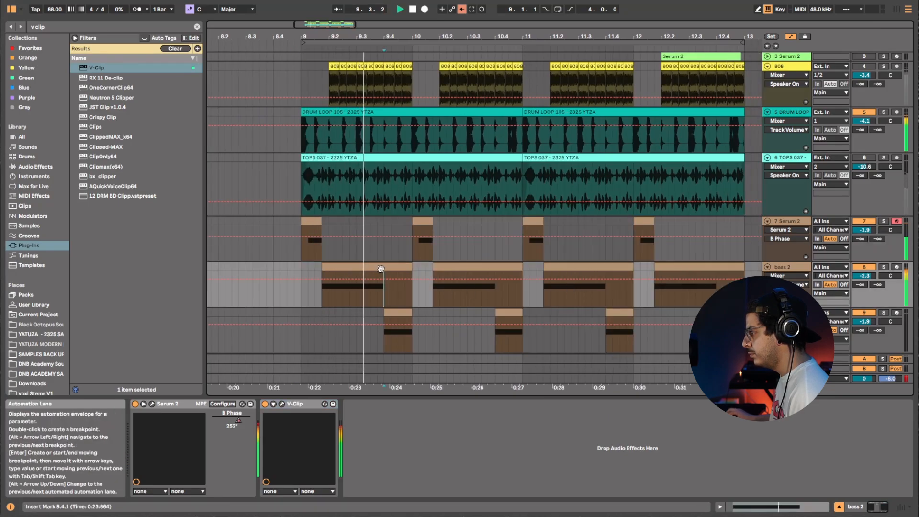
pyautogui.click(884, 267)
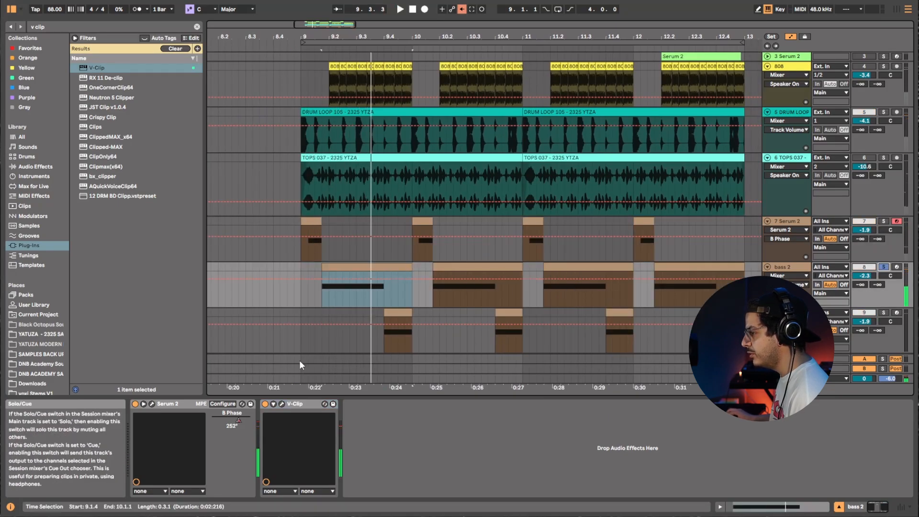
# Open Serum 2 on the bass 2 track and add a Splitter L/H module to its FX chain.
pyautogui.click(152, 404)
pyautogui.click(234, 159)
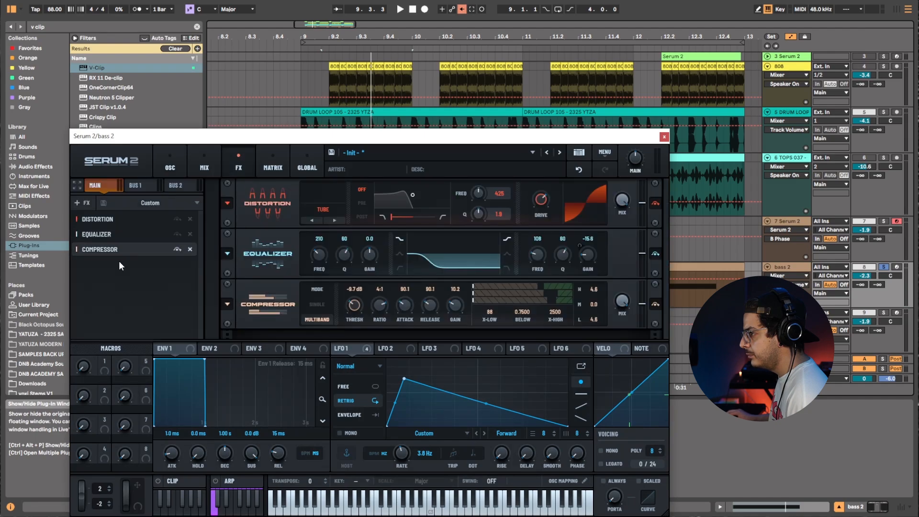
pyautogui.rightClick(119, 261)
pyautogui.moveTo(139, 270)
pyautogui.click(264, 404)
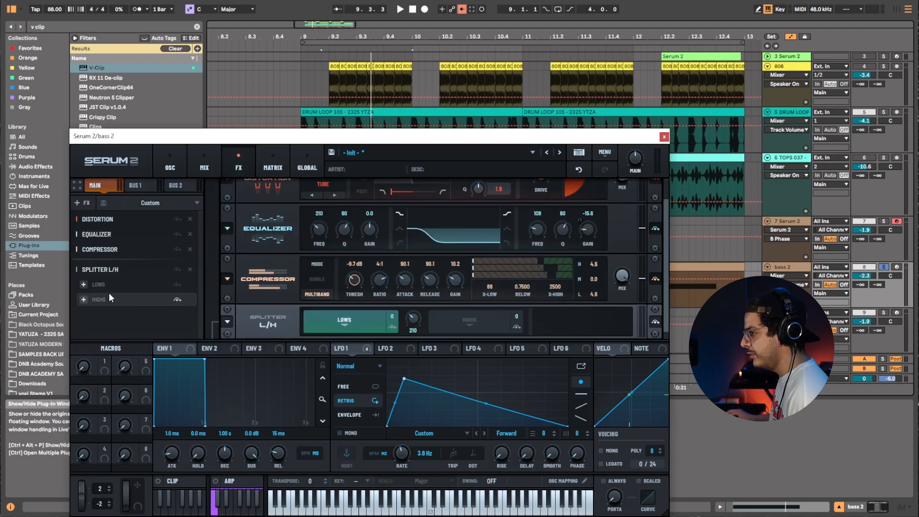
# Select the splitter's high band and add a Distortion module to it.
pyautogui.click(116, 299)
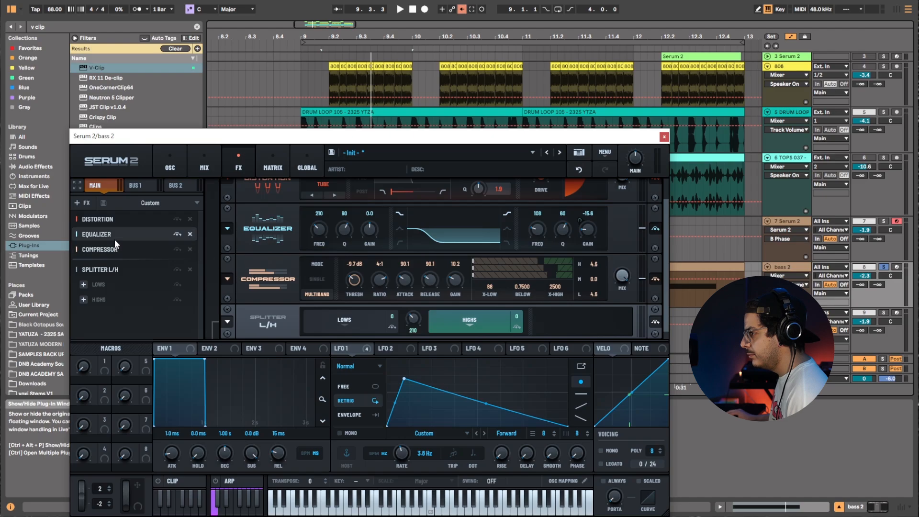
pyautogui.rightClick(109, 303)
pyautogui.click(464, 332)
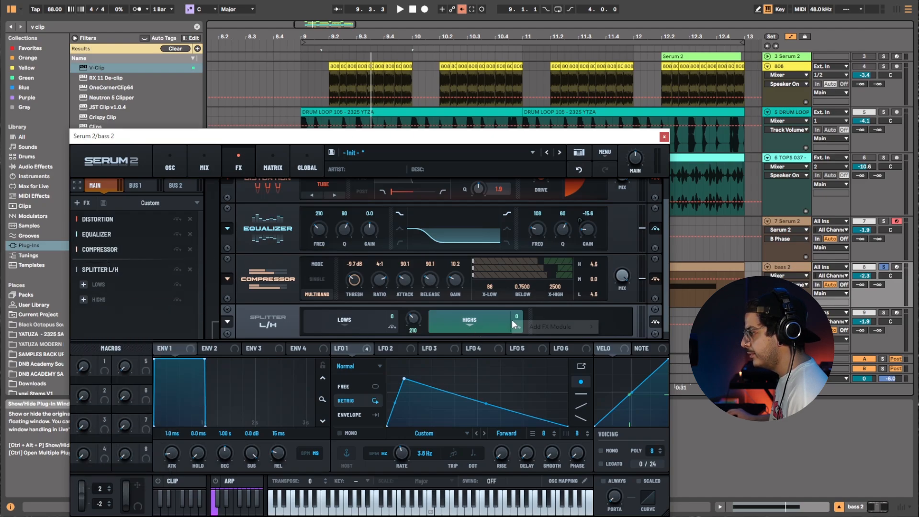
pyautogui.moveTo(530, 330)
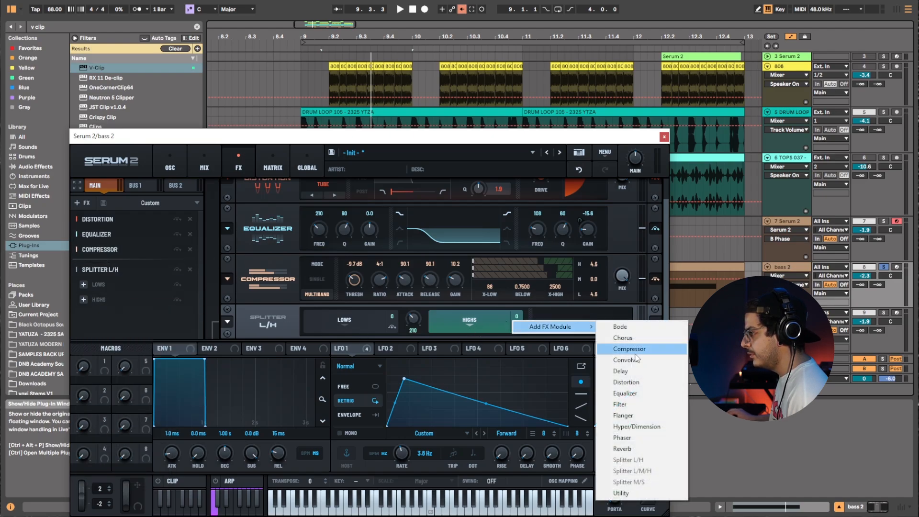
pyautogui.click(626, 382)
# Start playback, switch the distortion mode to Overdrive and set its stack to 2.
pyautogui.press('space')
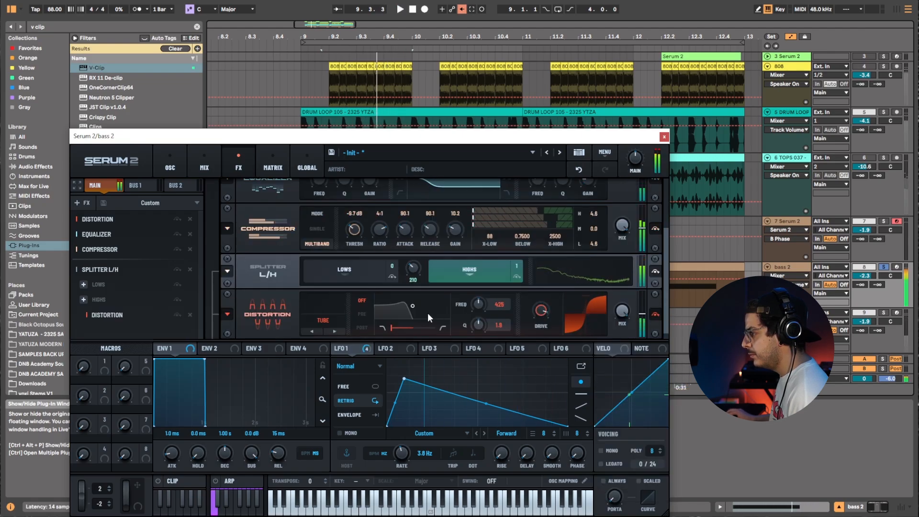
pyautogui.click(324, 322)
pyautogui.click(334, 308)
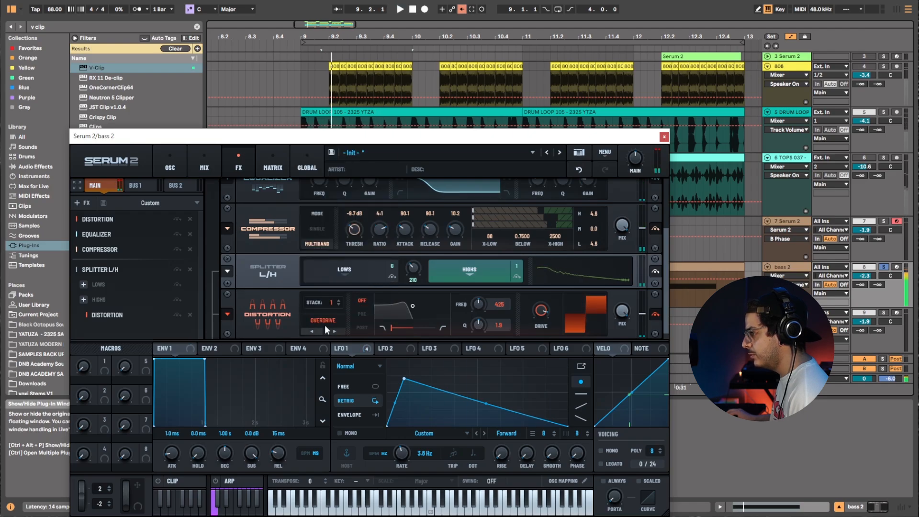
pyautogui.click(340, 300)
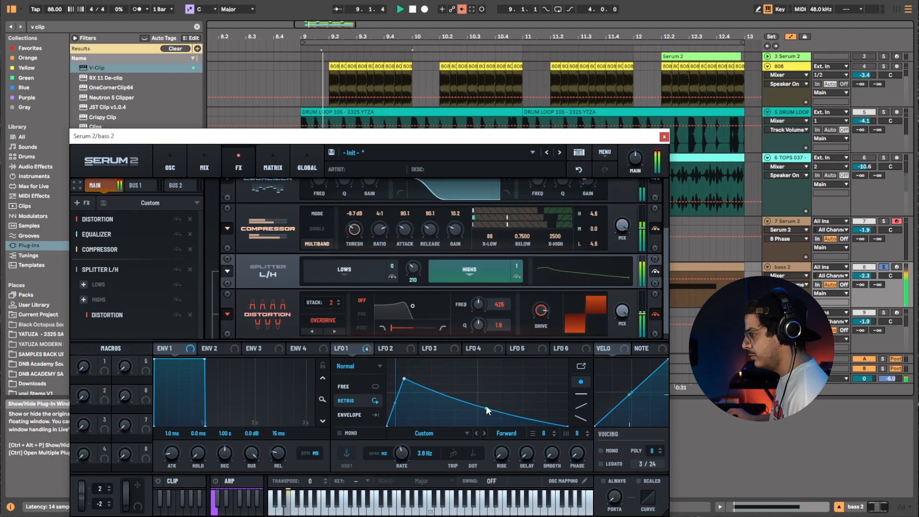
# Bend LFO 1's decay curve and toggle the bass 2 track's solo while auditioning, stopping playback.
pyautogui.moveTo(486, 406); pyautogui.dragTo(487, 409)
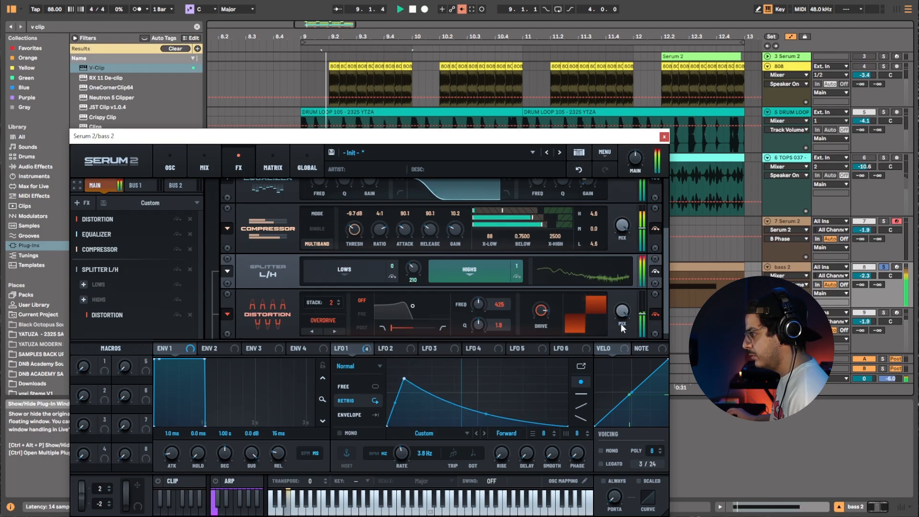
pyautogui.click(879, 266)
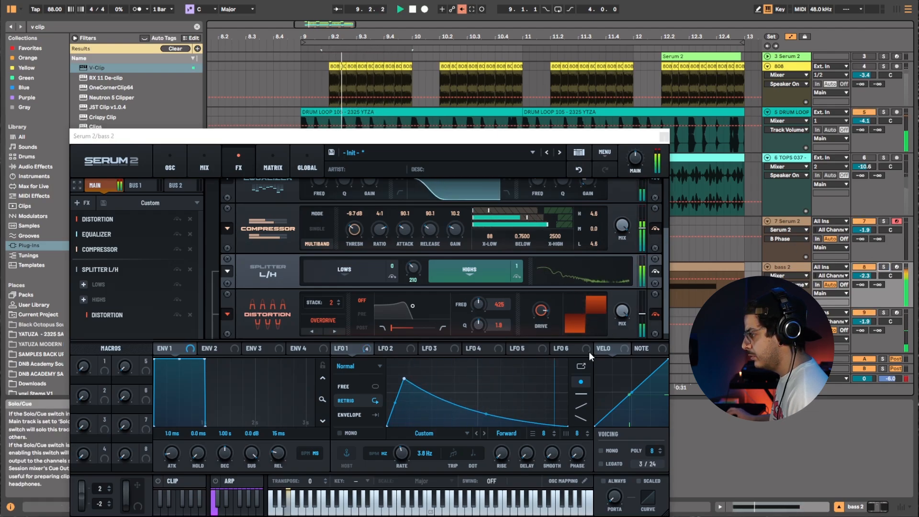
pyautogui.moveTo(402, 452); pyautogui.dragTo(400, 455)
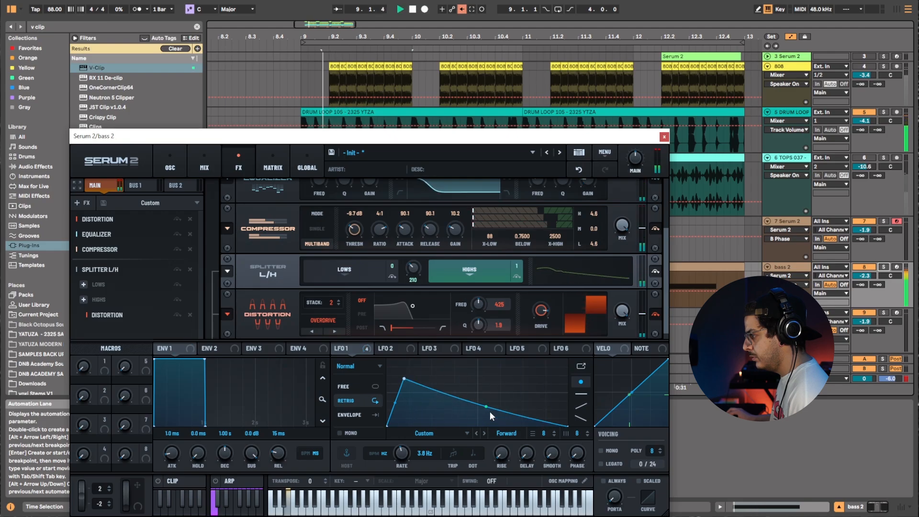
pyautogui.press('space')
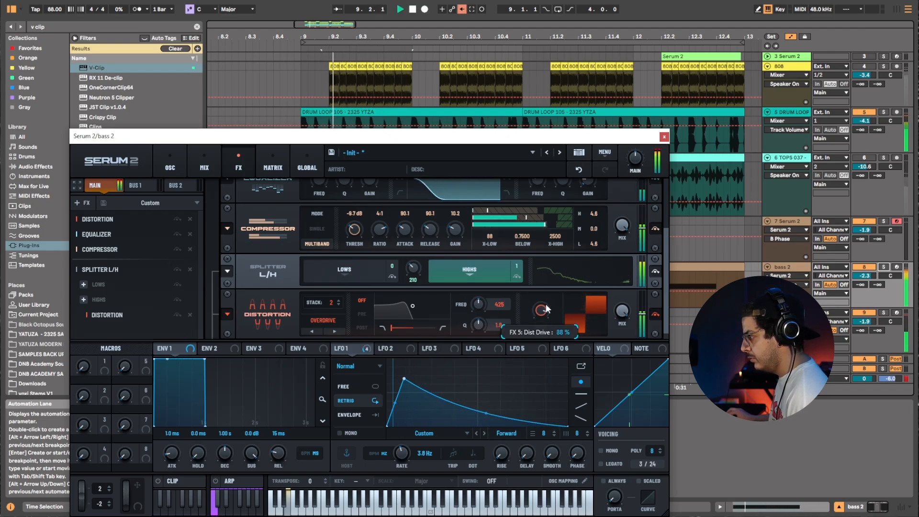
# Compare distortion stack settings of 3 and 2 while reshaping the LFO 1 curve, leaving the stack at 2.
pyautogui.click(339, 301)
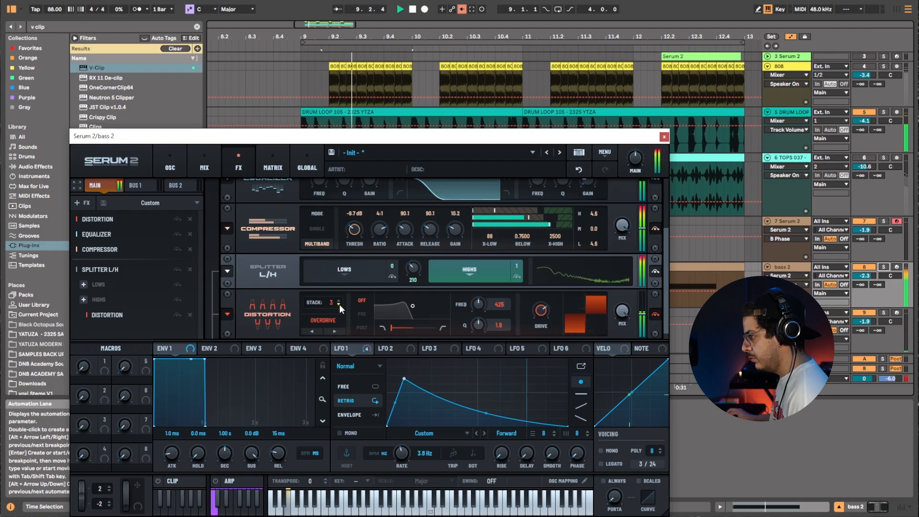
pyautogui.click(339, 304)
pyautogui.moveTo(488, 414); pyautogui.dragTo(489, 418)
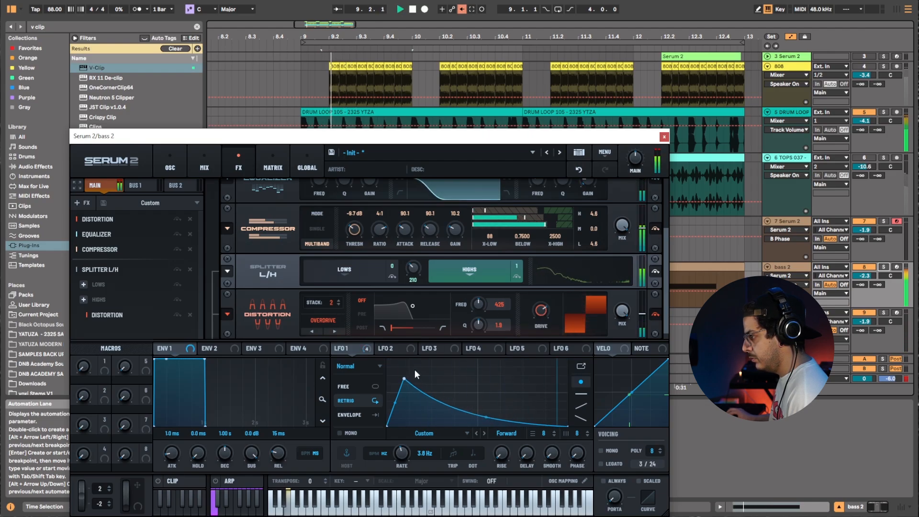
pyautogui.click(337, 300)
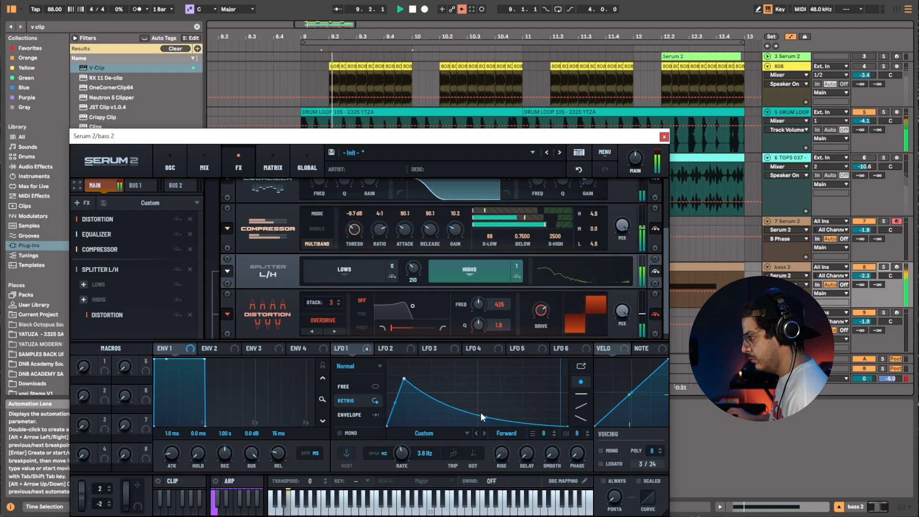
pyautogui.moveTo(486, 418)
pyautogui.mouseDown()
pyautogui.moveTo(486, 427)
pyautogui.moveTo(488, 413)
pyautogui.mouseUp()
pyautogui.click(338, 304)
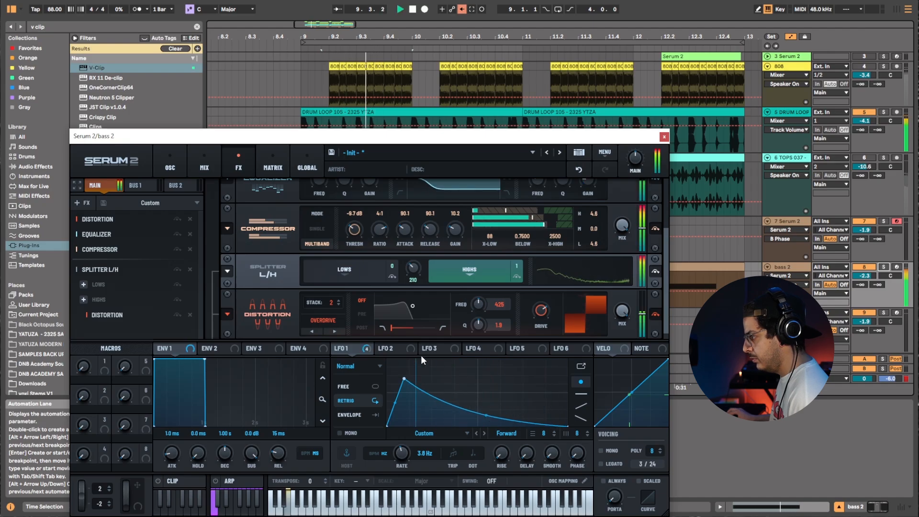
# Move the Serum window and review the modulation matrix, LFO 4 and oscillator pages before closing it.
pyautogui.moveTo(498, 140); pyautogui.dragTo(544, 95)
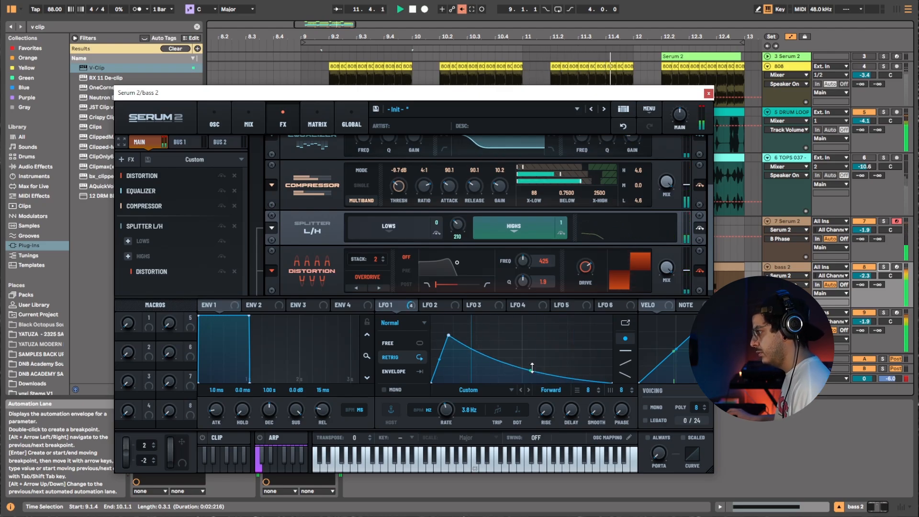
pyautogui.click(317, 126)
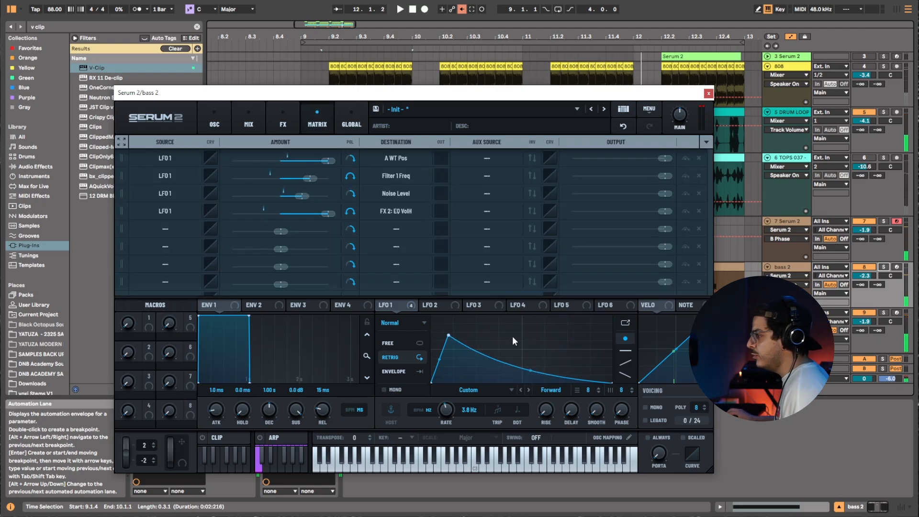
pyautogui.click(512, 303)
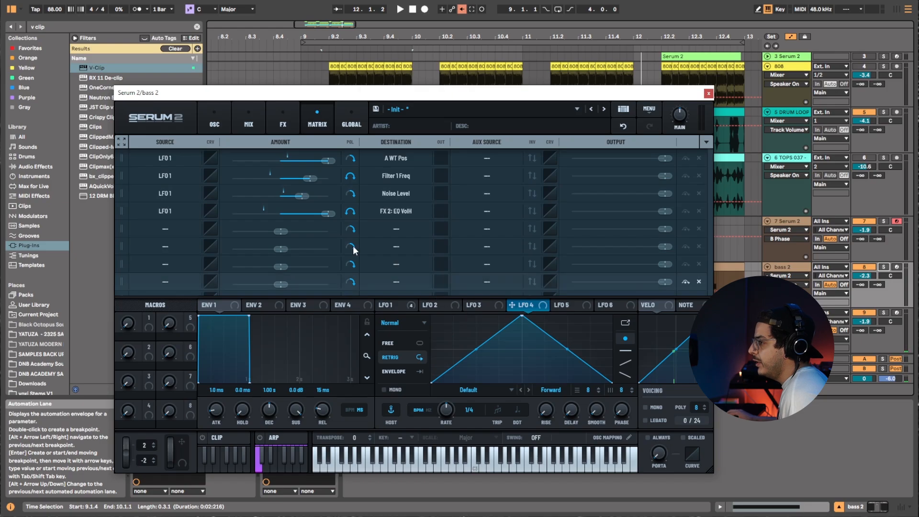
pyautogui.click(231, 115)
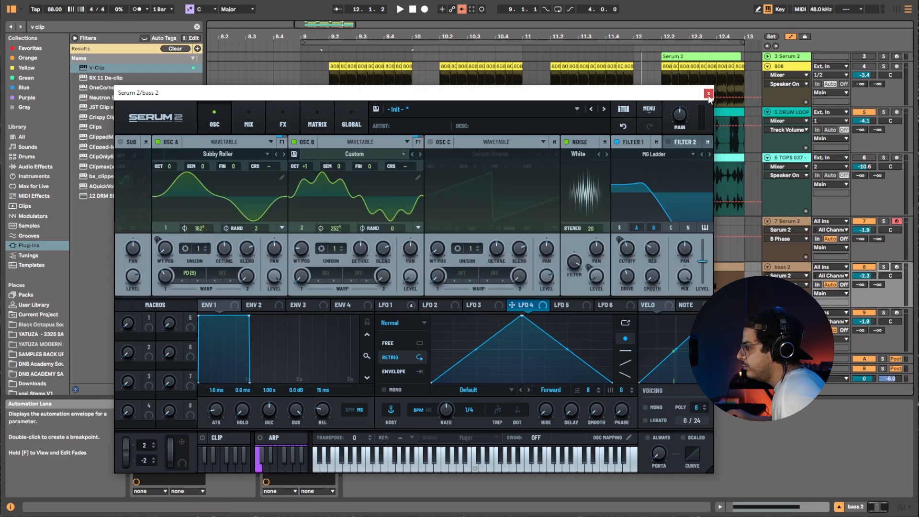
pyautogui.press('space')
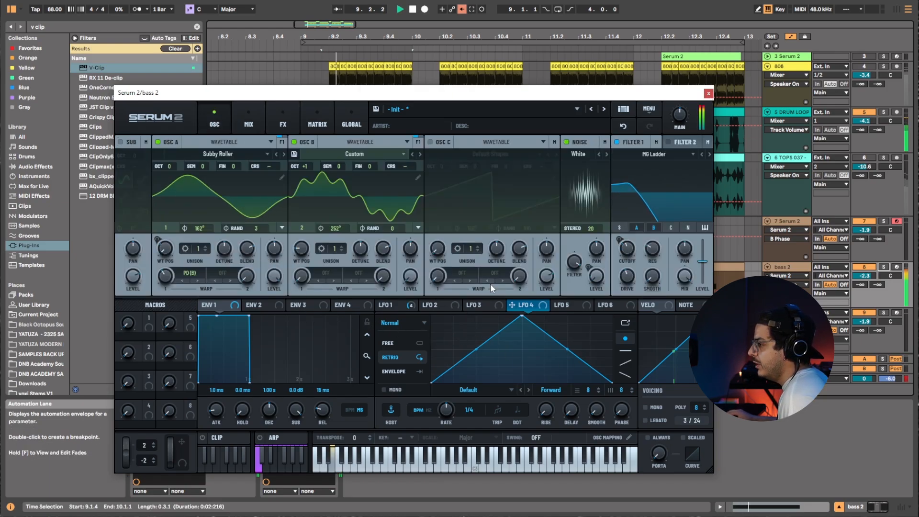
pyautogui.click(708, 93)
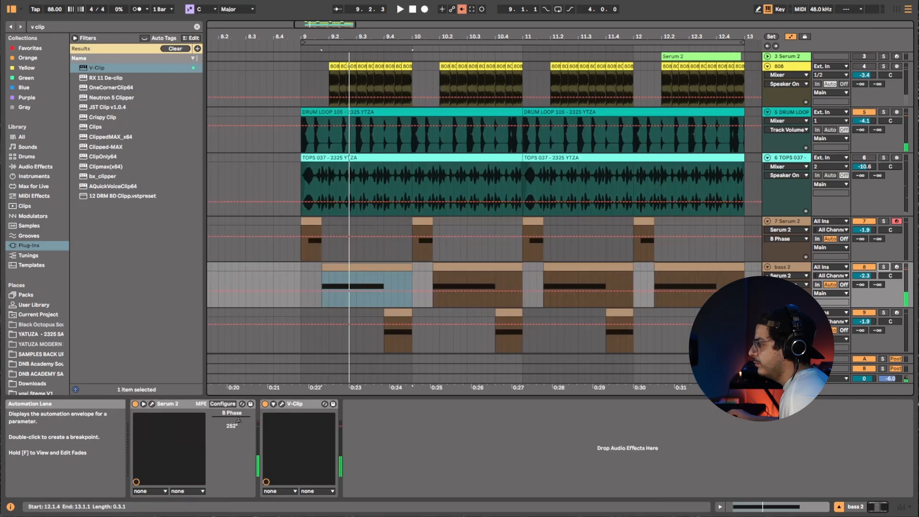
# Open Serum 2 on the 7 Serum 2 track and add a Splitter L/H module to its FX chain.
pyautogui.scroll(-1, 360, 333)
pyautogui.click(294, 229)
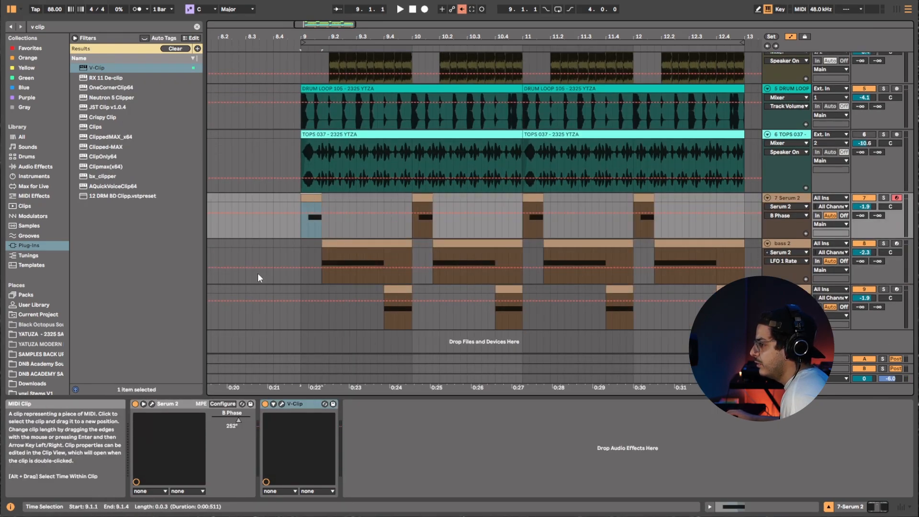
pyautogui.click(151, 404)
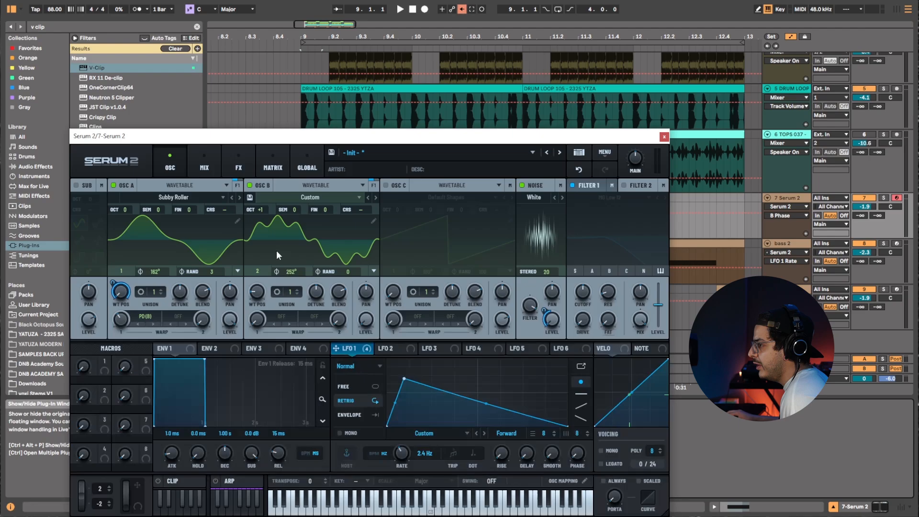
pyautogui.click(248, 156)
pyautogui.rightClick(103, 286)
pyautogui.moveTo(144, 293)
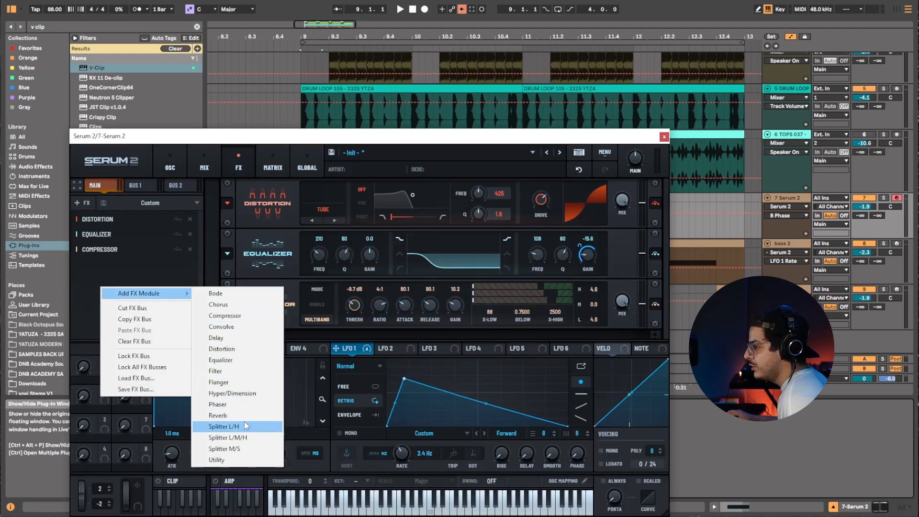
pyautogui.click(268, 425)
# Add a Convolve module to the high band and switch its impulse to Microshaper.
pyautogui.rightClick(453, 323)
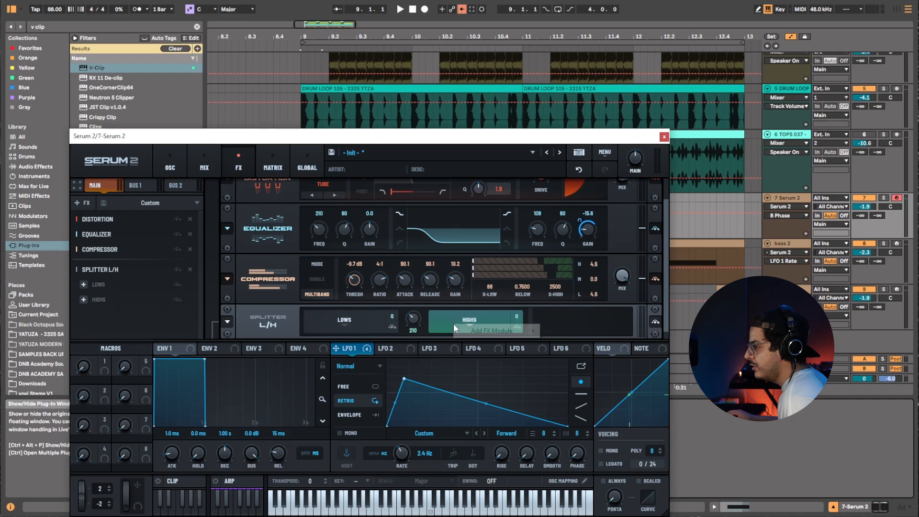
pyautogui.moveTo(524, 330)
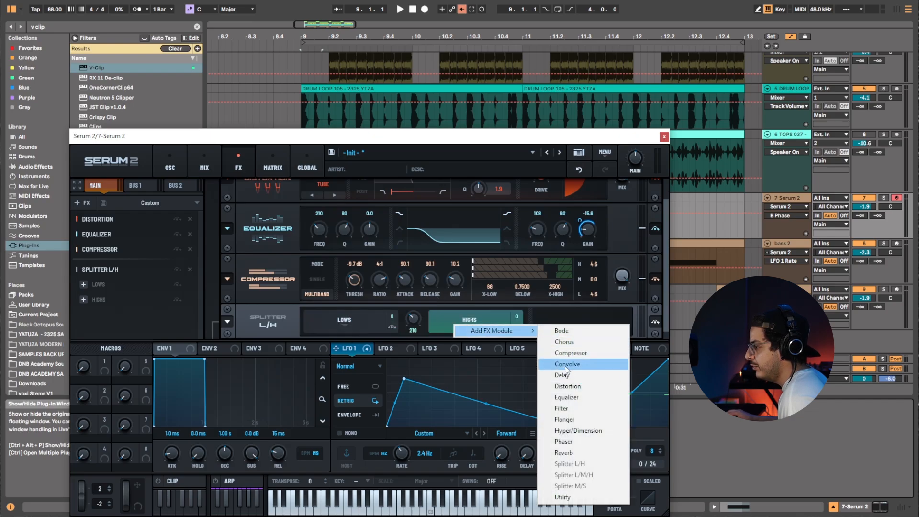
pyautogui.click(565, 365)
pyautogui.click(352, 334)
pyautogui.press('space')
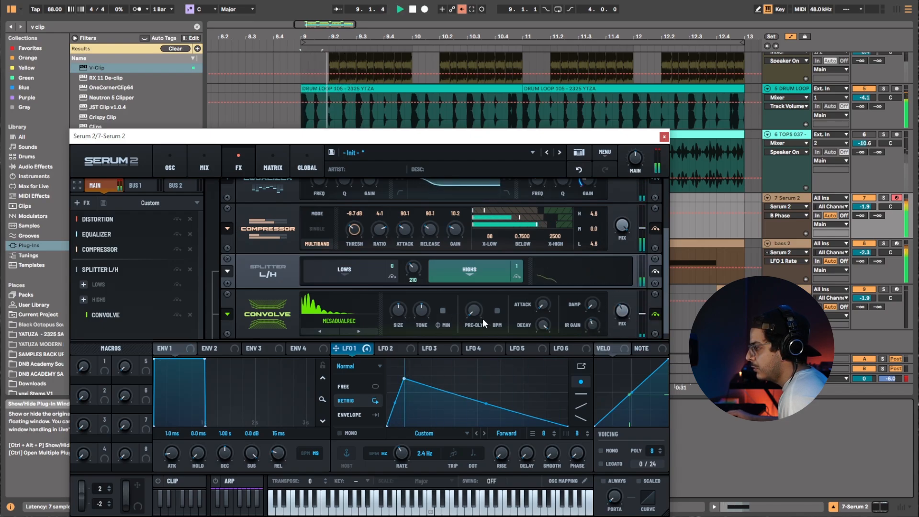
pyautogui.click(363, 329)
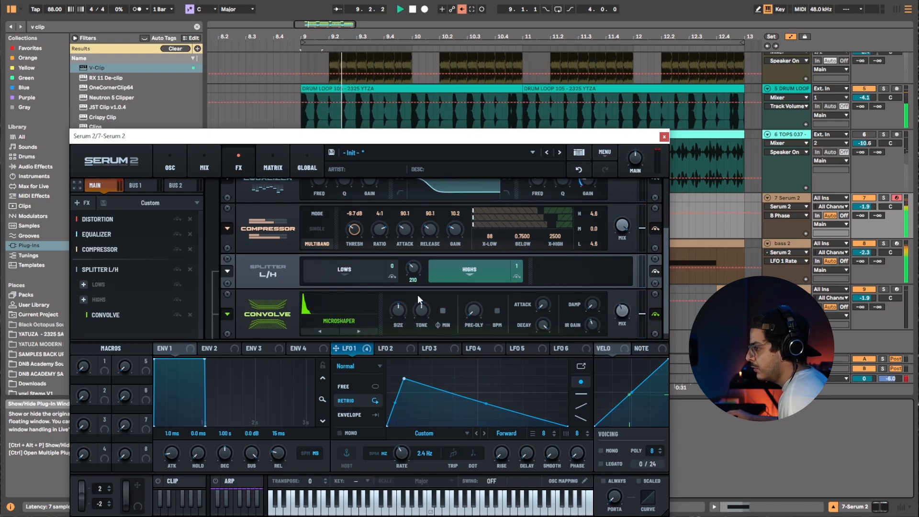
# Add a Distortion module after Convolve in the high band, raise its drive, and close the Serum window.
pyautogui.moveTo(498, 281)
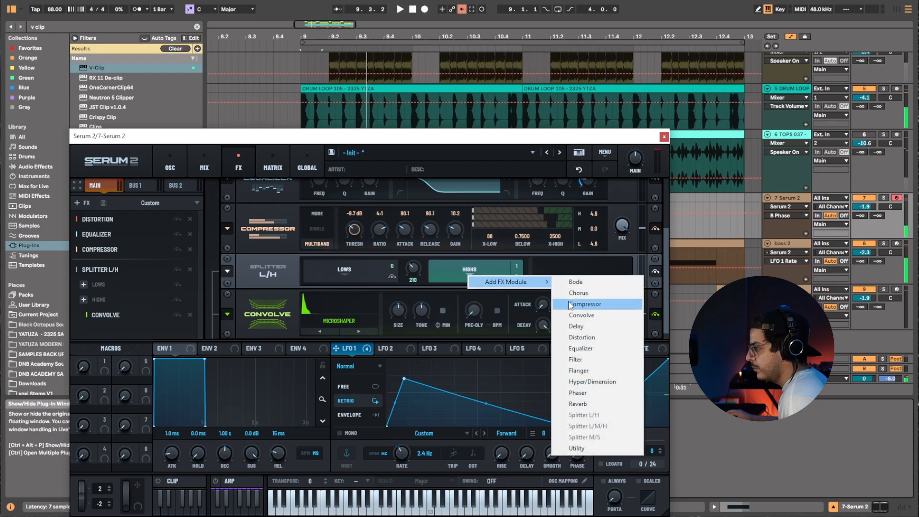
pyautogui.click(573, 330)
pyautogui.press('space')
pyautogui.moveTo(542, 311); pyautogui.dragTo(584, 283)
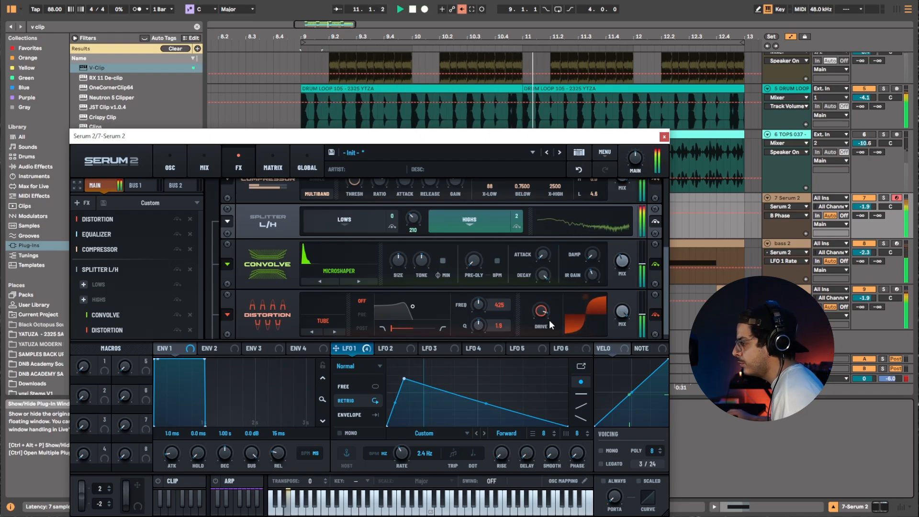
pyautogui.click(663, 138)
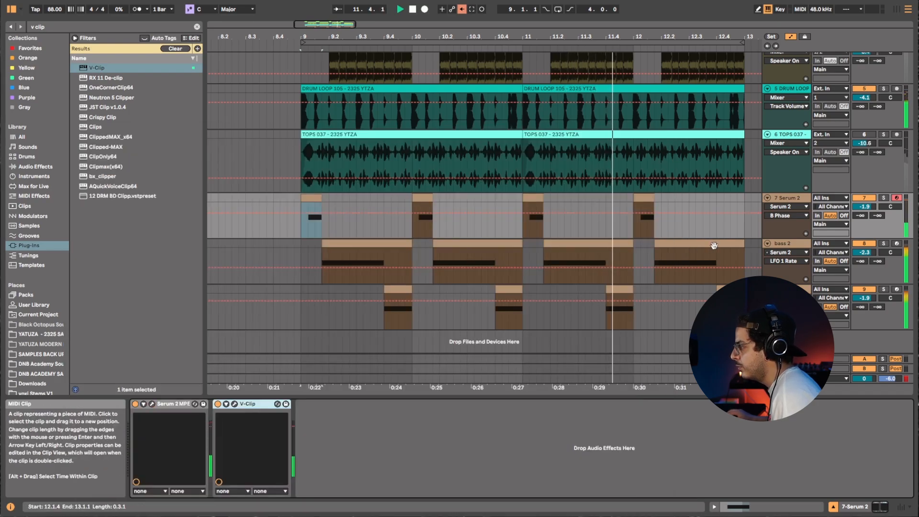
# Set the loop to the bass 2 clips' range and undo an accidental drag on the 7 Serum 2 clip.
pyautogui.click(303, 249)
pyautogui.hotkey('ctrl', 'l')
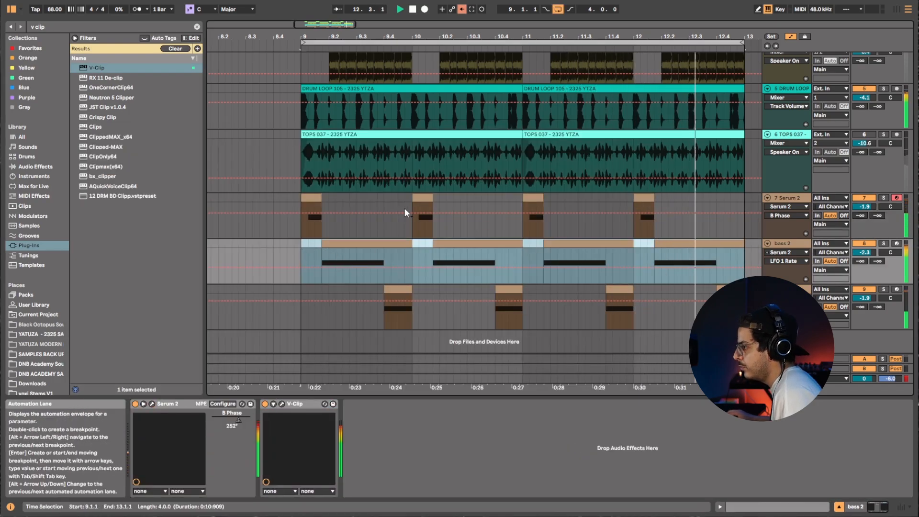
pyautogui.moveTo(302, 200); pyautogui.dragTo(323, 199)
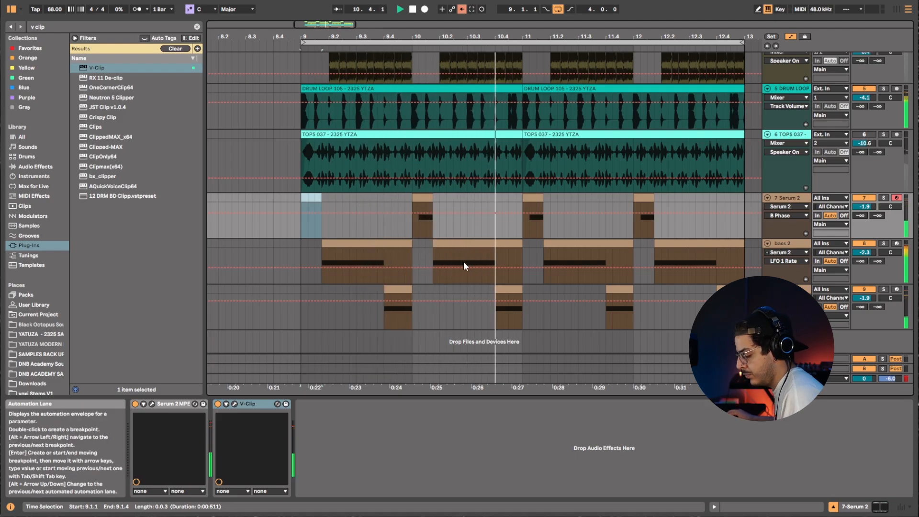
pyautogui.hotkey('ctrl', 'z')
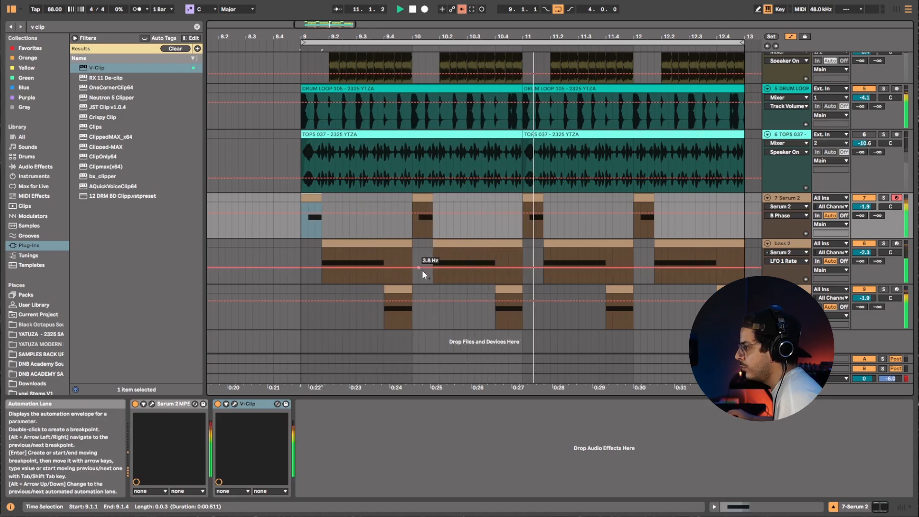
# Select the bass 2 track and draw a rising LFO 1 Rate automation bump over its second clip.
pyautogui.click(691, 244)
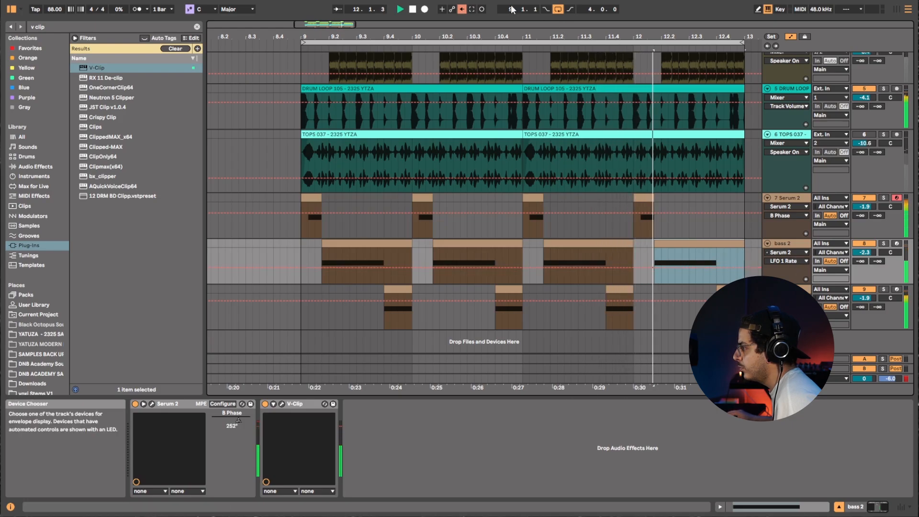
pyautogui.click(461, 9)
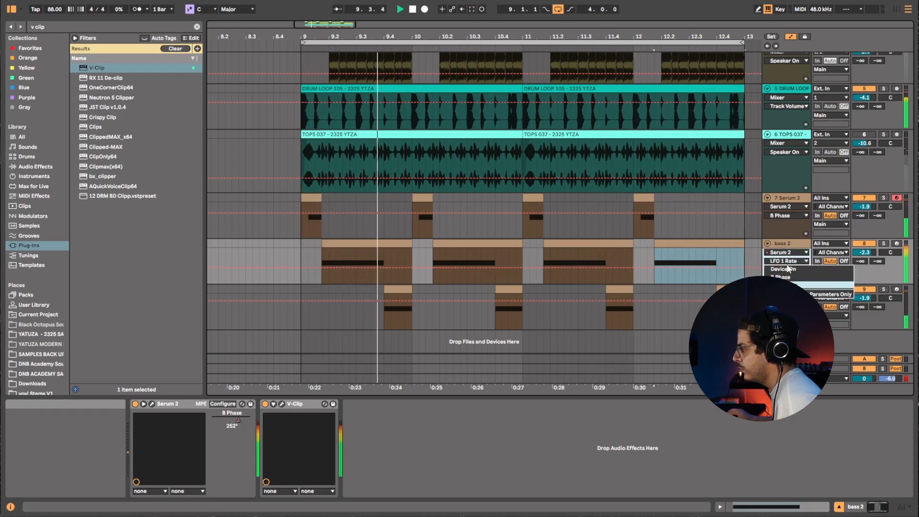
pyautogui.press('space')
# Audition the passage repeatedly and add an LFO 1 Rate breakpoint at the start of the rise.
pyautogui.press('space')
pyautogui.moveTo(461, 267); pyautogui.dragTo(495, 264)
pyautogui.click(455, 250)
pyautogui.press('space')
pyautogui.press('space')
pyautogui.press('space')
pyautogui.press('space')
pyautogui.press('space')
pyautogui.press('space')
pyautogui.press('space')
pyautogui.press('space')
pyautogui.press('space')
pyautogui.press('space')
pyautogui.press('space')
pyautogui.press('space')
pyautogui.press('space')
pyautogui.press('space')
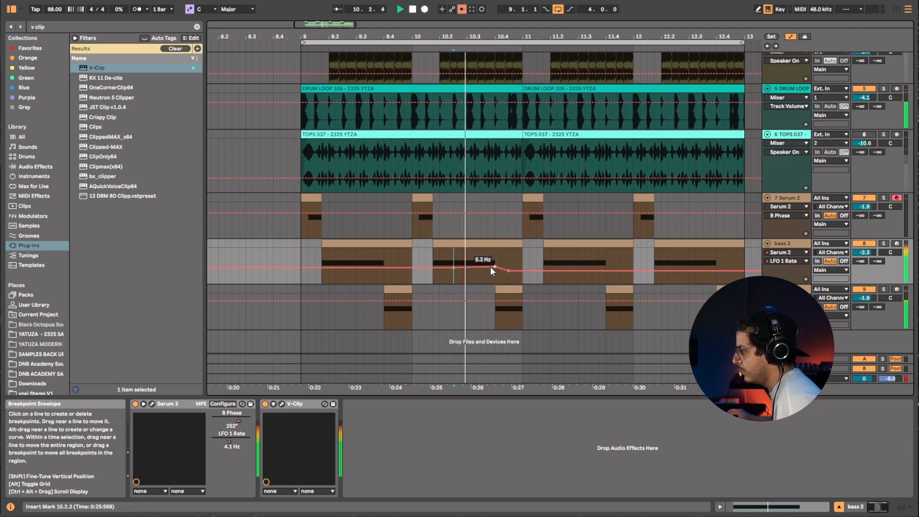
pyautogui.click(466, 267)
pyautogui.press('space')
pyautogui.press('space')
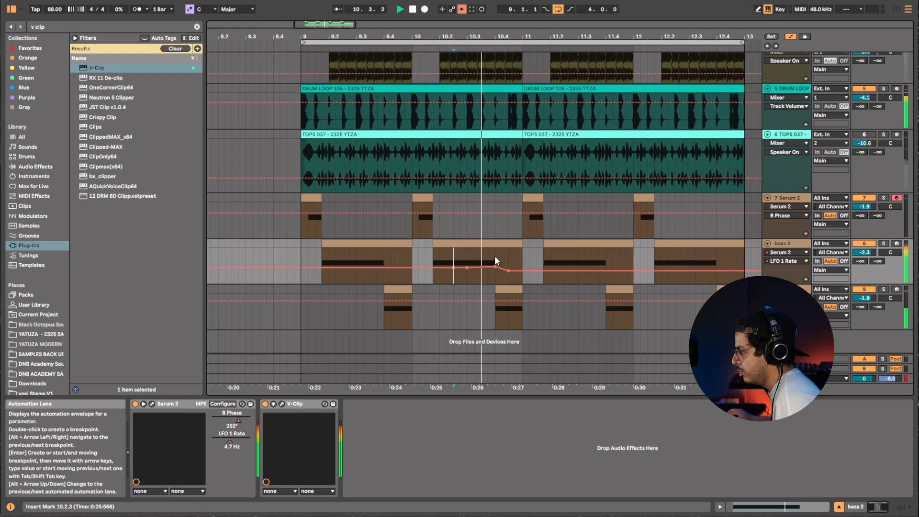
# Duplicate the bars 9–11 LFO 1 Rate automation onto bars 11–13 and play it back.
pyautogui.moveTo(521, 254); pyautogui.dragTo(298, 261)
pyautogui.hotkey('ctrl', 'd')
pyautogui.click(292, 257)
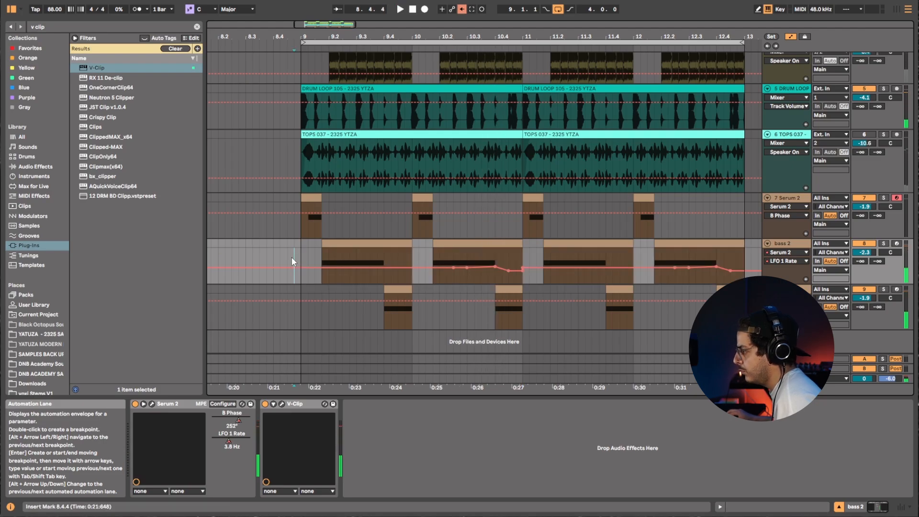
pyautogui.press('space')
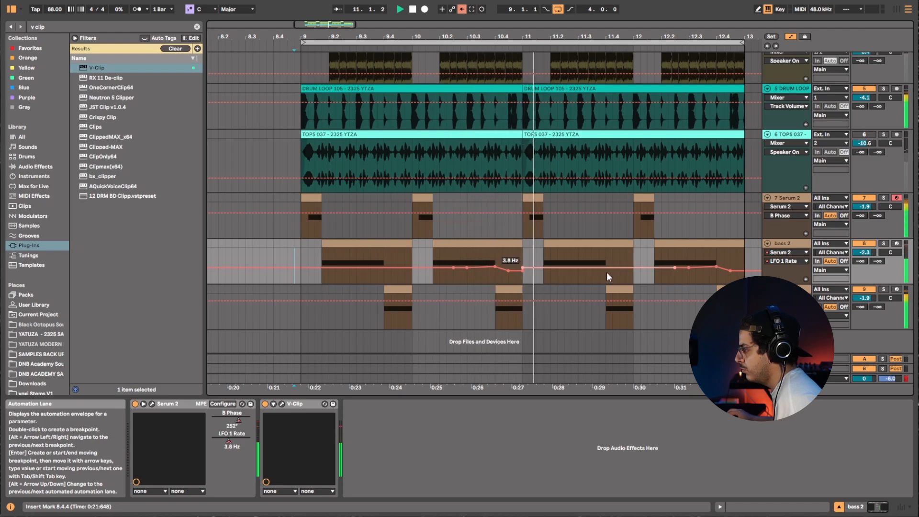
# Reshape the LFO 1 Rate breakpoints, pulling a dip near bar 12.3 and slightly lowering the first rise's peak.
pyautogui.click(702, 266)
pyautogui.moveTo(716, 265); pyautogui.dragTo(716, 276)
pyautogui.click(697, 257)
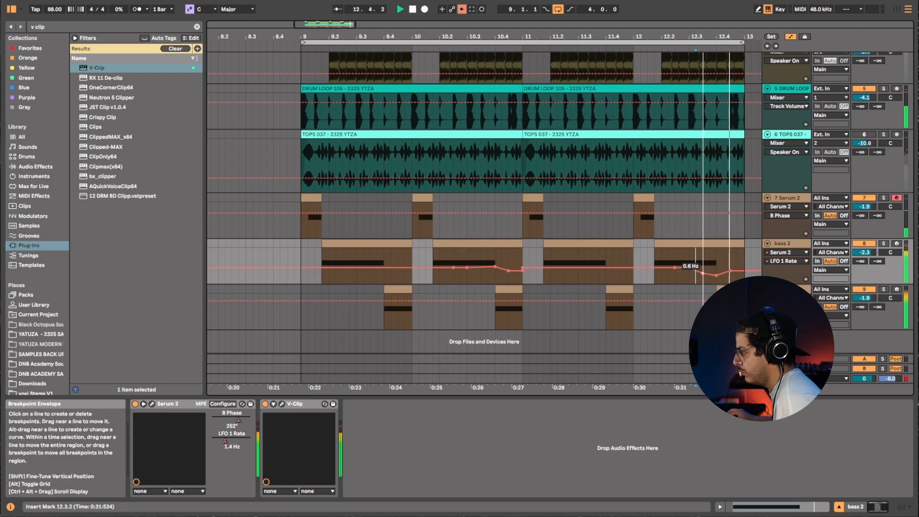
pyautogui.click(651, 253)
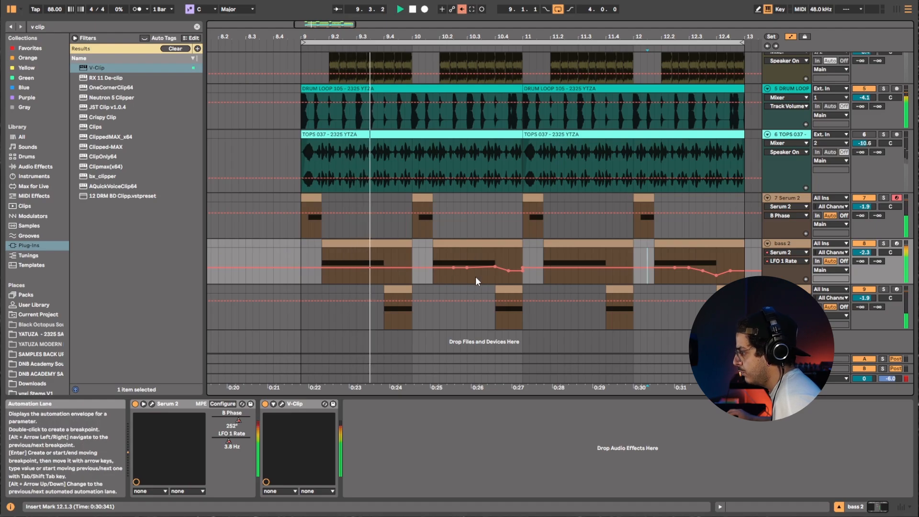
pyautogui.moveTo(495, 266); pyautogui.dragTo(496, 272)
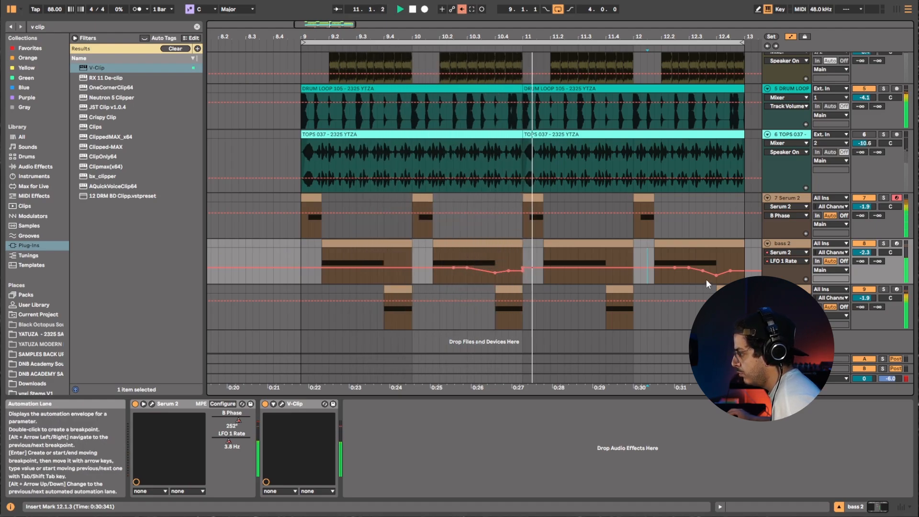
pyautogui.moveTo(716, 276); pyautogui.dragTo(708, 271)
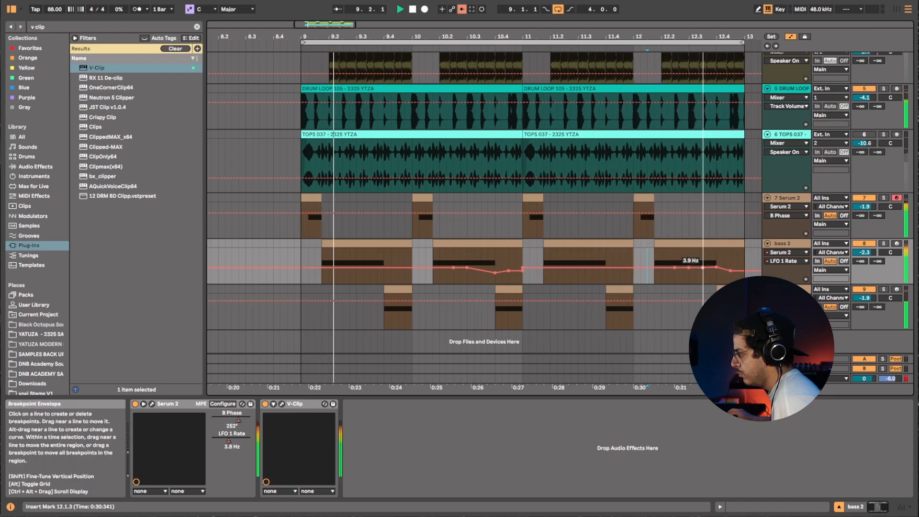
# Fine-tune the dip breakpoint near bar 12.3 while auditioning the loop, then clear the selection.
pyautogui.click(694, 255)
pyautogui.moveTo(682, 262); pyautogui.dragTo(689, 263)
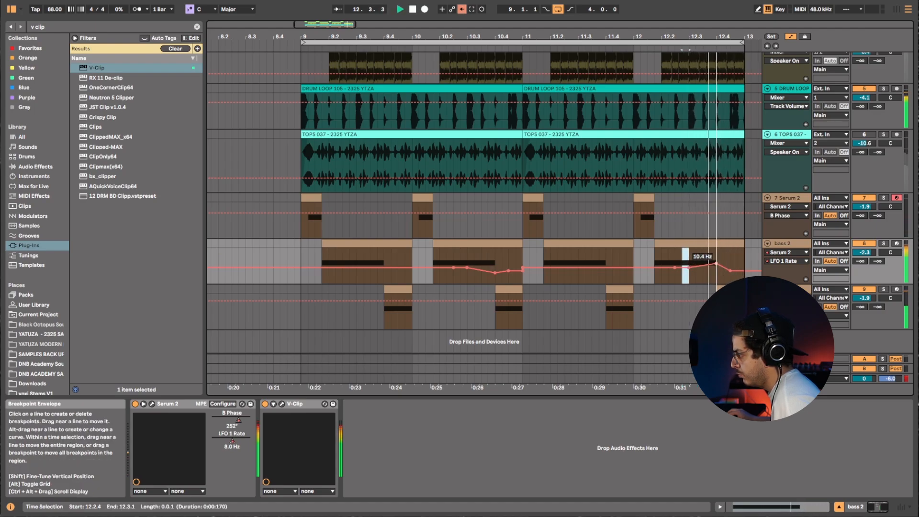
pyautogui.moveTo(716, 263); pyautogui.dragTo(716, 267)
pyautogui.press('space')
pyautogui.press('space')
pyautogui.press('space')
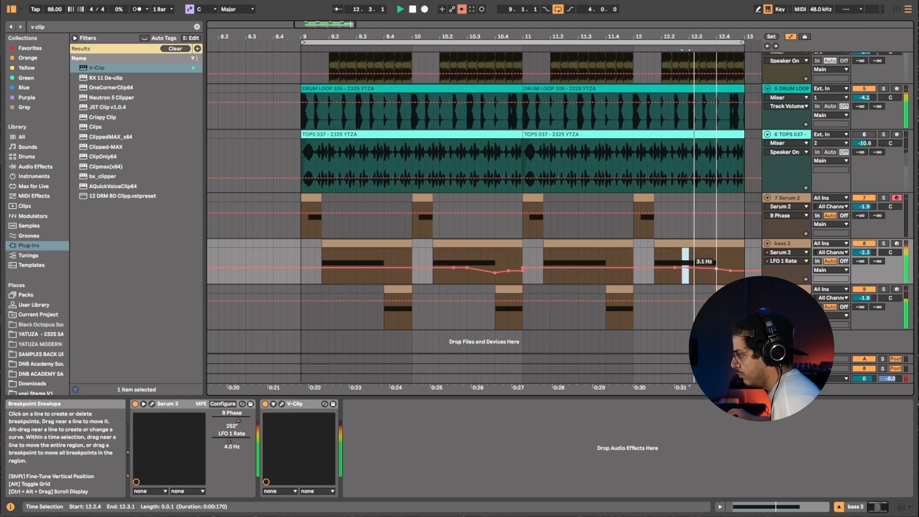
pyautogui.moveTo(716, 266); pyautogui.dragTo(716, 262)
pyautogui.press('space')
pyautogui.press('space')
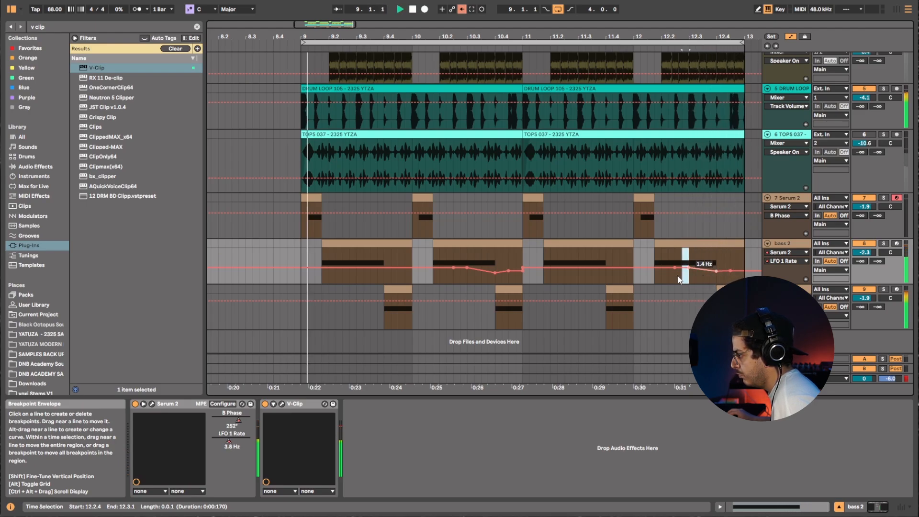
pyautogui.click(286, 249)
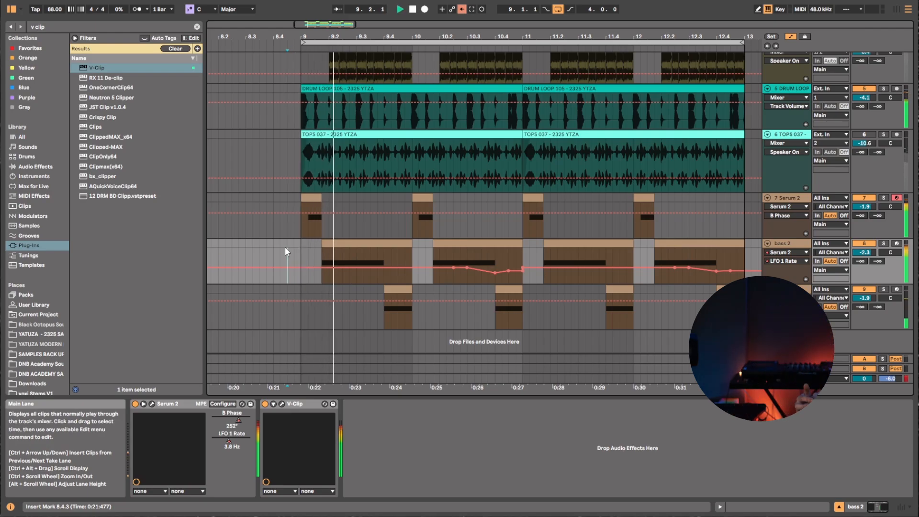
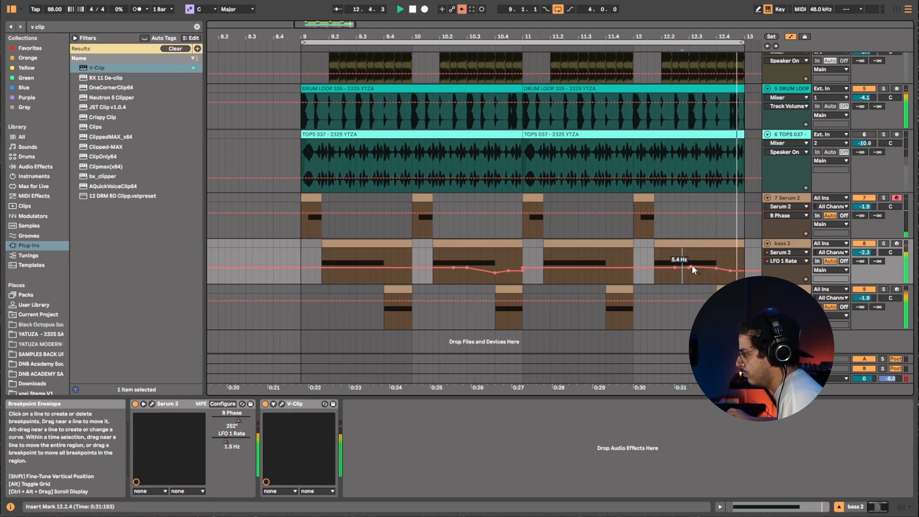
# Nudge the bass 2 LFO 1 Rate breakpoint near bar 12.4 slightly lower, then clear the selection.
pyautogui.moveTo(717, 269); pyautogui.dragTo(716, 272)
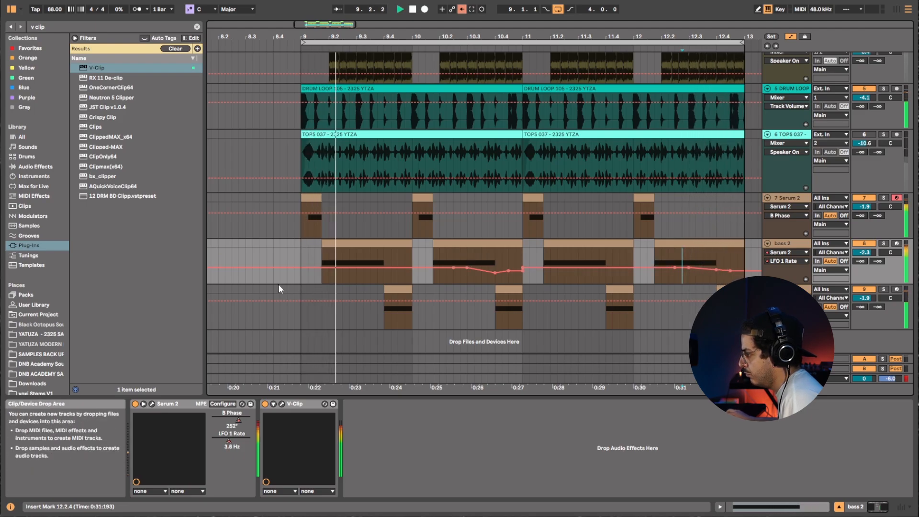
pyautogui.click(467, 255)
pyautogui.click(694, 260)
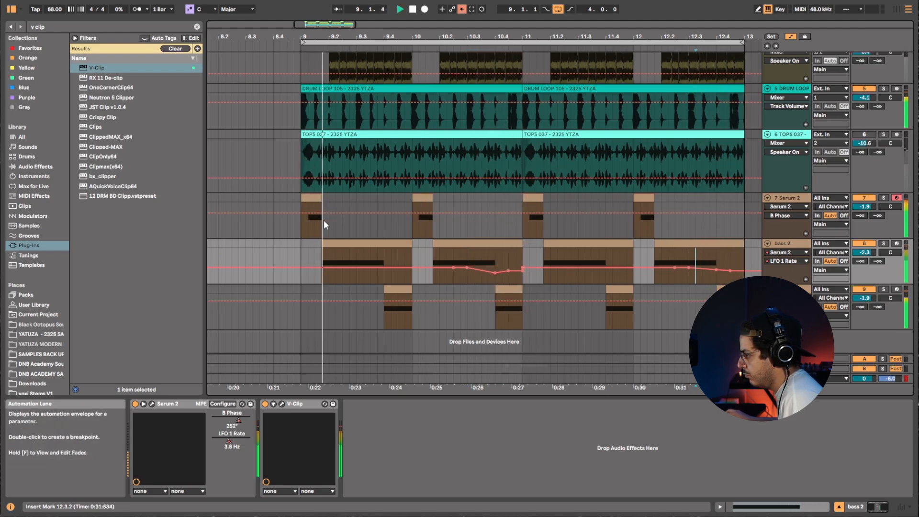
# Open the first Serum 2 clip on track 7 in the note editor and transpose its note down a semitone while playing.
pyautogui.click(315, 204)
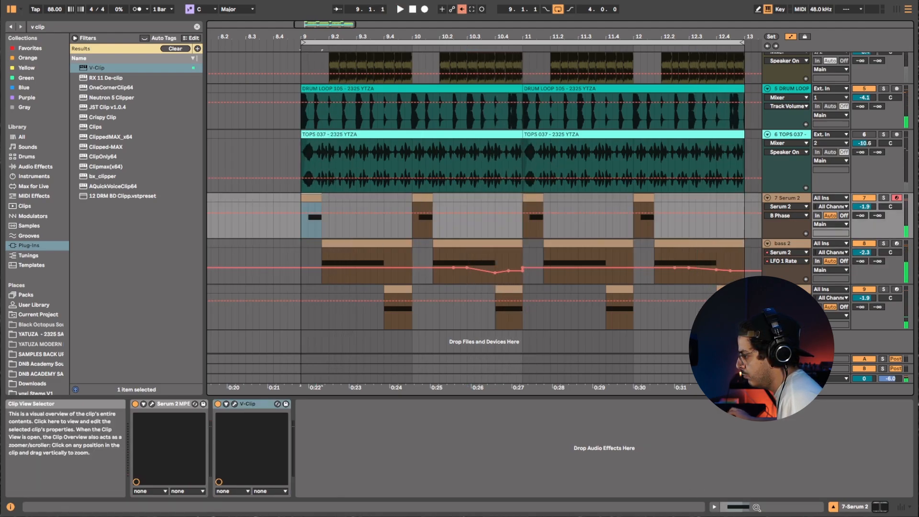
pyautogui.hotkey('shift', 'Tab')
pyautogui.click(520, 453)
pyautogui.press('space')
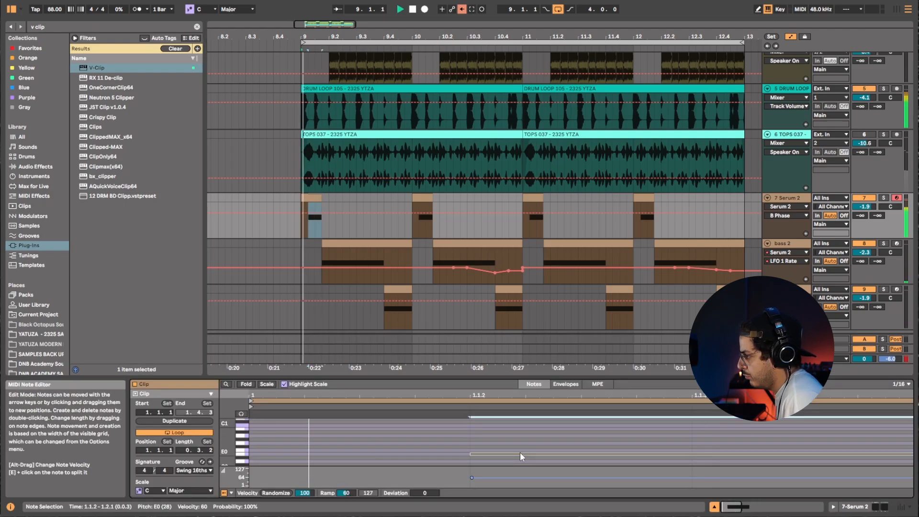
pyautogui.press('Down')
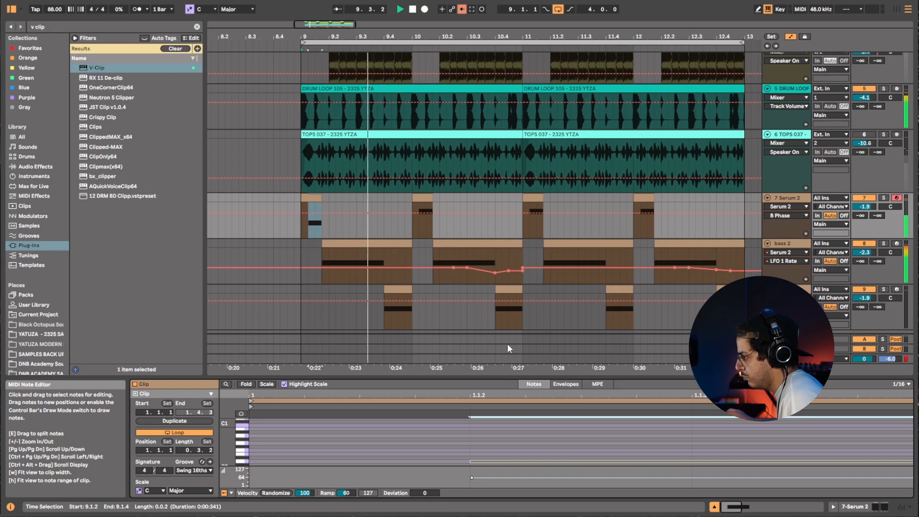
# Select a time range on the track 7 Serum 2 lane, shift it to bars 12–13, and restart playback.
pyautogui.moveTo(411, 203); pyautogui.dragTo(297, 197)
pyautogui.press('Right')
pyautogui.press('Right')
pyautogui.press('Right')
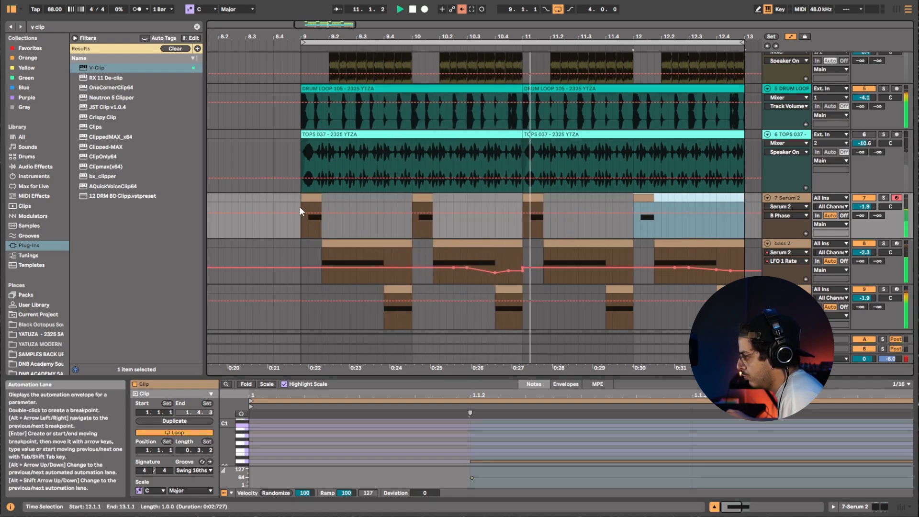
pyautogui.click(282, 234)
pyautogui.press('space')
pyautogui.press('space')
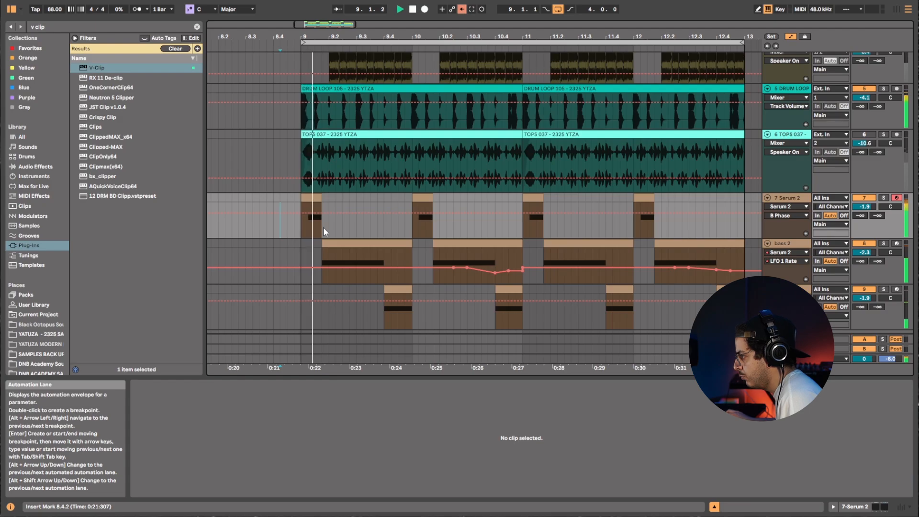
# Open the bass 3 clip near bar 12 and transpose its selected notes down a semitone and back up while playing.
pyautogui.moveTo(509, 274)
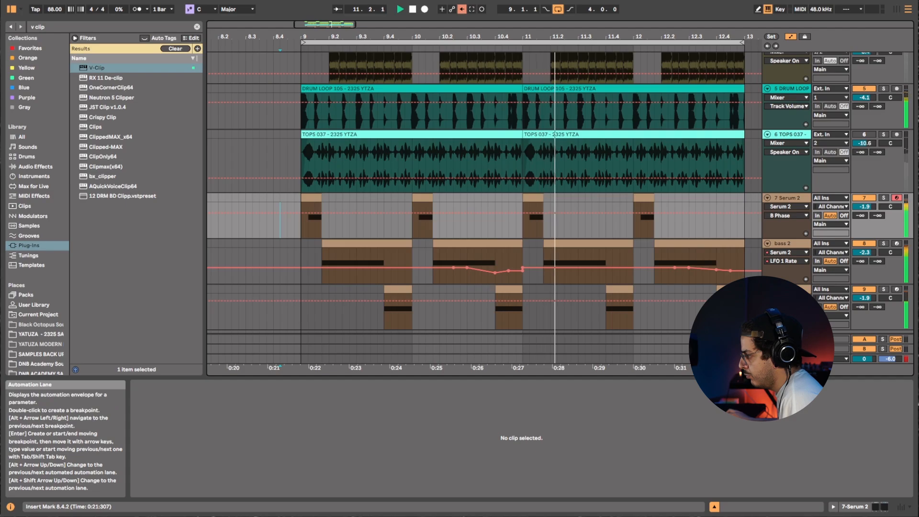
pyautogui.doubleClick(728, 289)
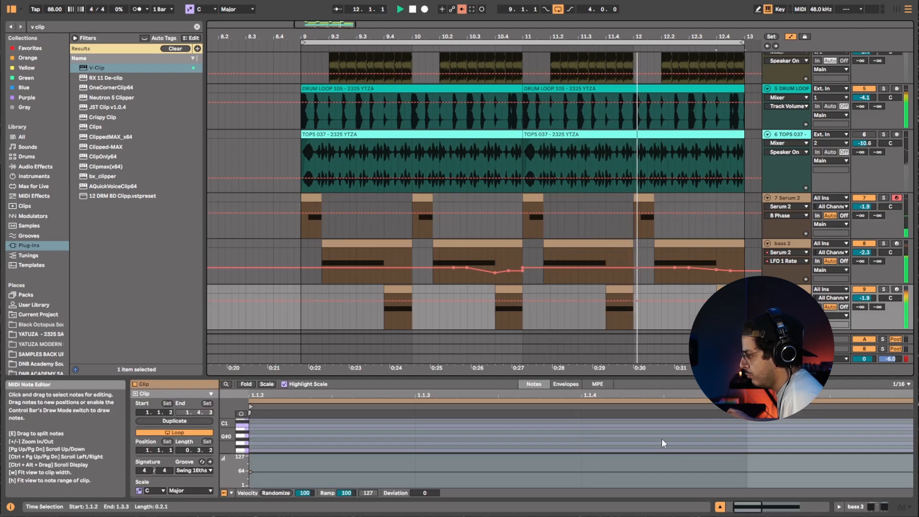
pyautogui.moveTo(661, 439); pyautogui.dragTo(671, 478)
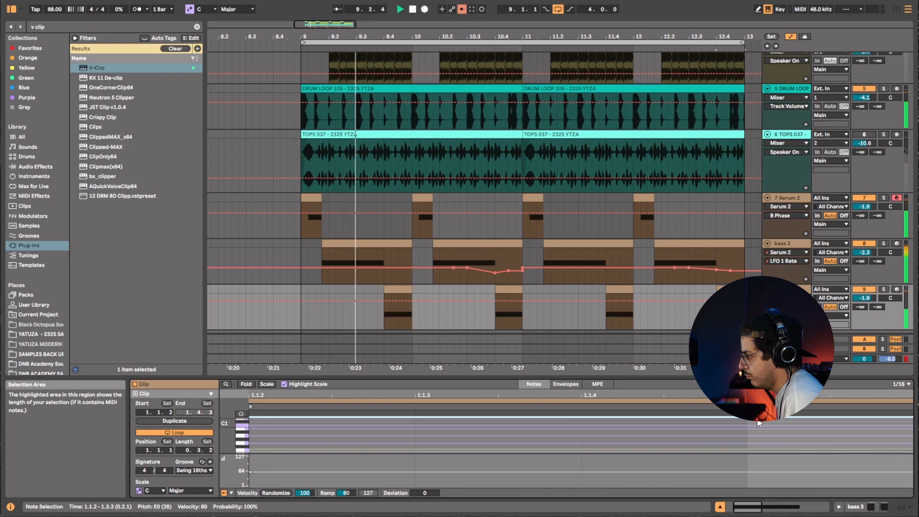
pyautogui.press('Down')
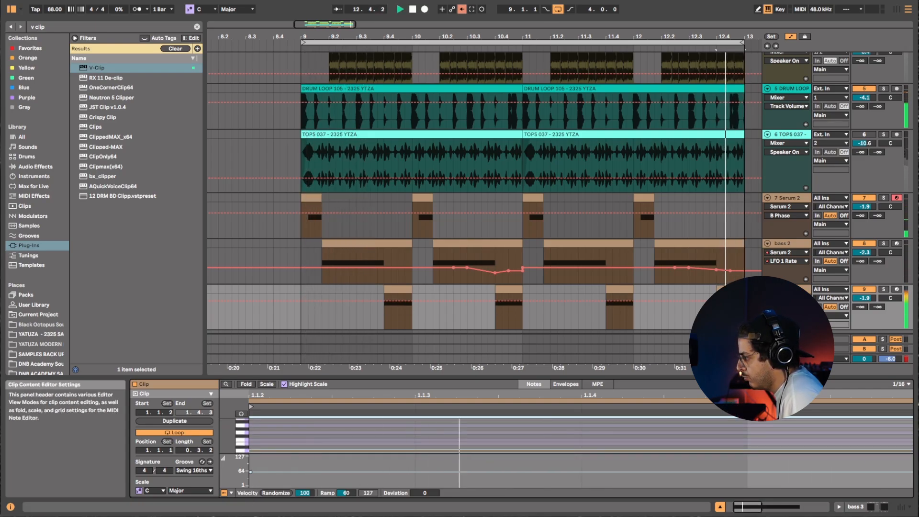
pyautogui.press('space')
pyautogui.press('Up')
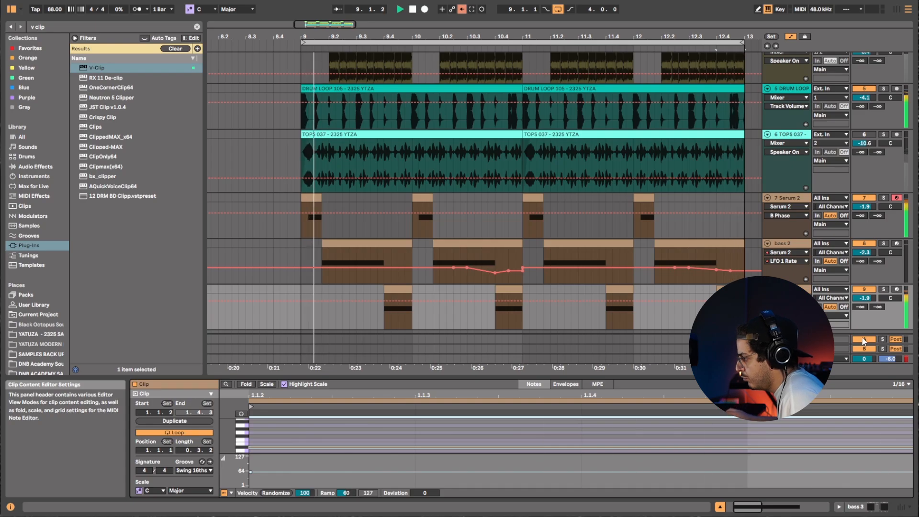
# Select the bass 3 clips from bar 9.4 through bar 12 and consolidate them into one clip.
pyautogui.click(613, 289)
pyautogui.keyDown('shift'); pyautogui.click(394, 288); pyautogui.keyUp('shift')
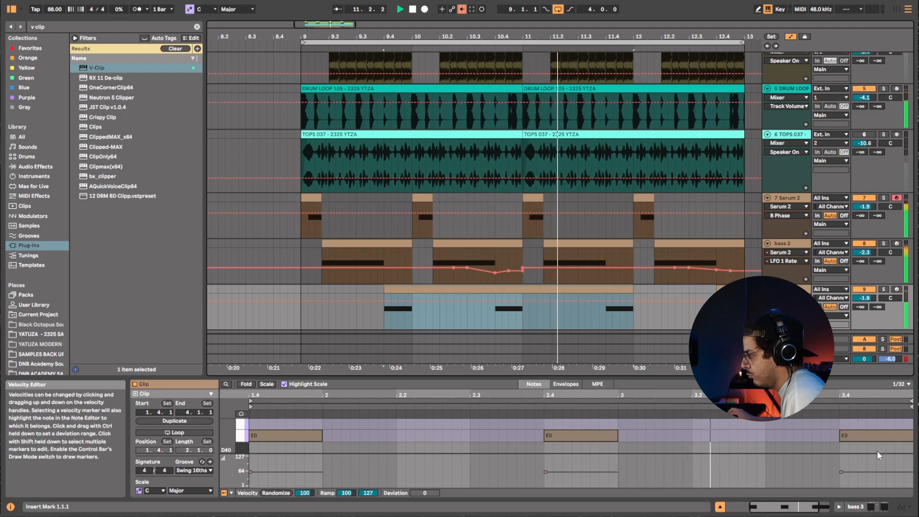
pyautogui.hotkey('ctrl', 'j')
pyautogui.moveTo(128, 452); pyautogui.dragTo(123, 451)
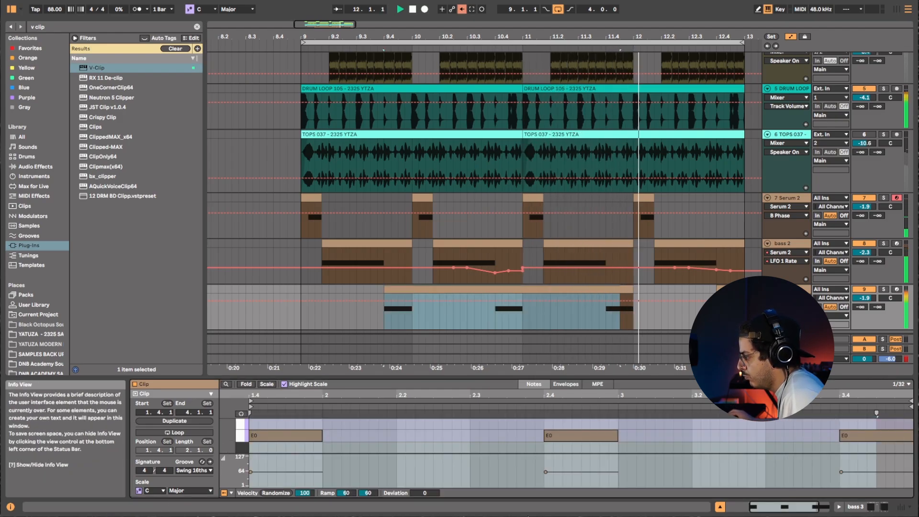
# Transpose all notes of the consolidated bass 3 clip down a semitone to D#0 and replay the passage.
pyautogui.hotkey('ctrl', 'a')
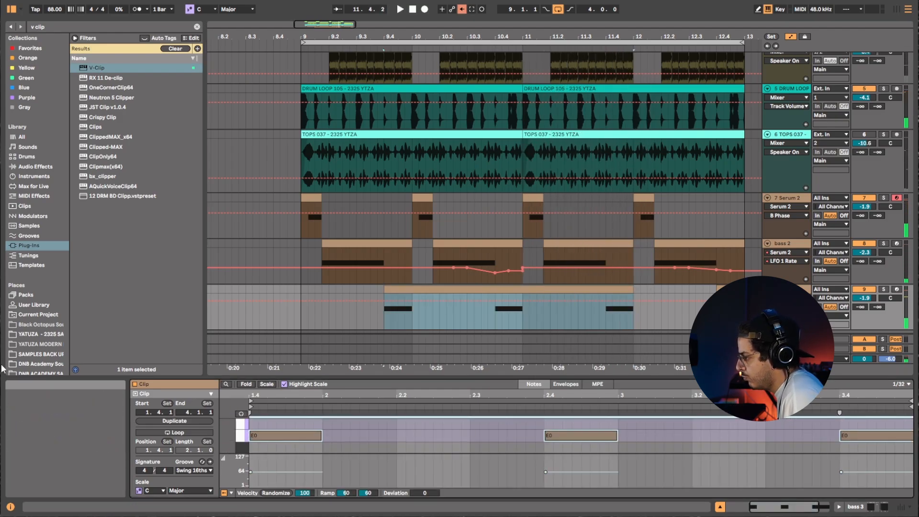
pyautogui.press('Down')
pyautogui.press('space')
# Play the arrangement from bar 8.4 and scroll through the tracks to review the result.
pyautogui.press('space')
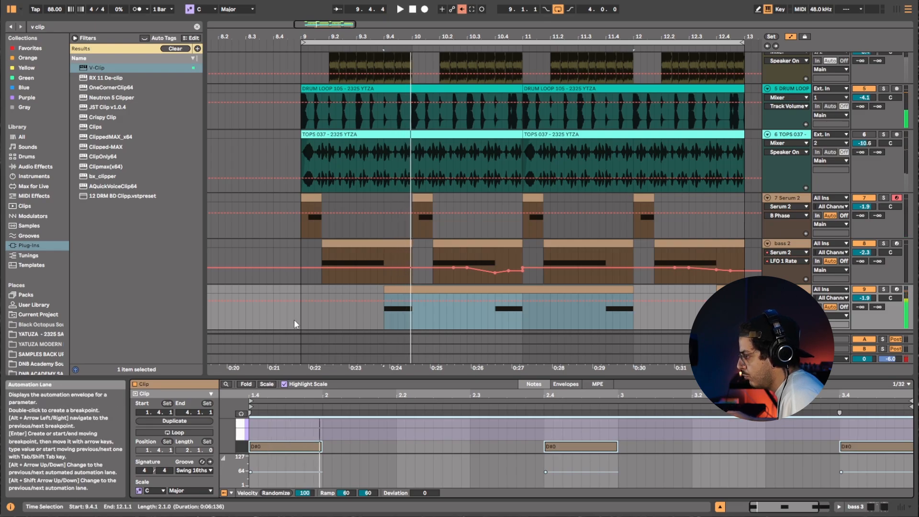
pyautogui.click(294, 300)
pyautogui.press('space')
pyautogui.click(294, 290)
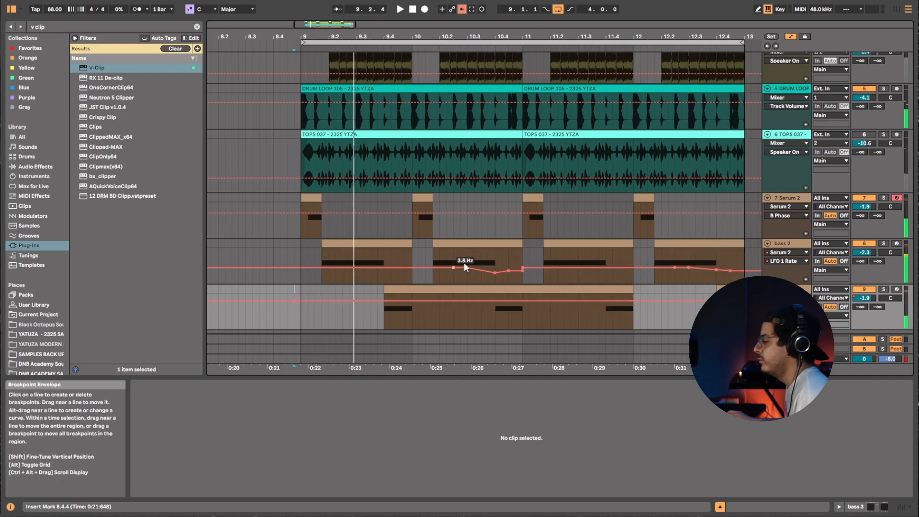
pyautogui.scroll(3, 589, 254)
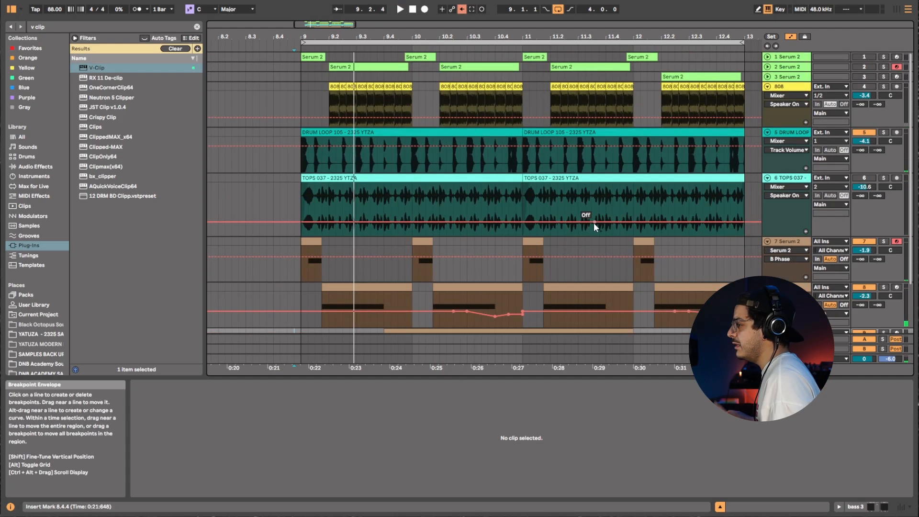
pyautogui.scroll(-3, 560, 225)
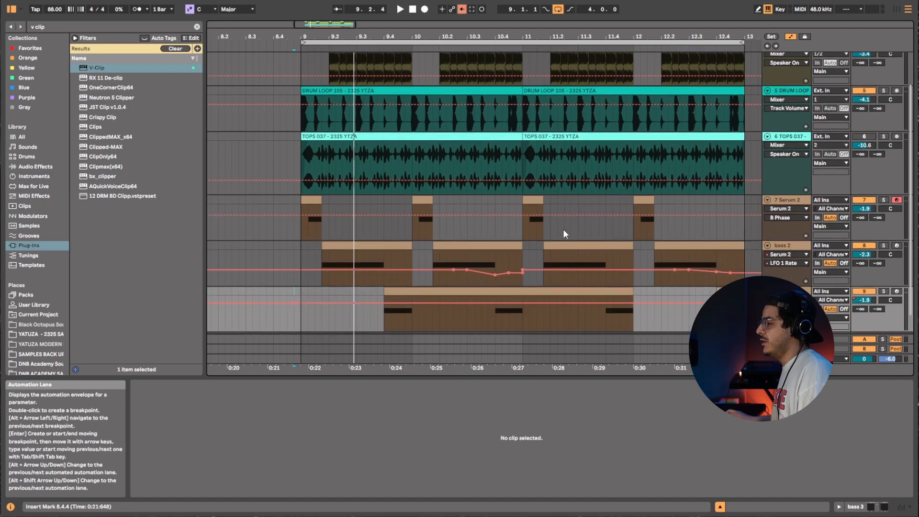
pyautogui.scroll(-2, 563, 230)
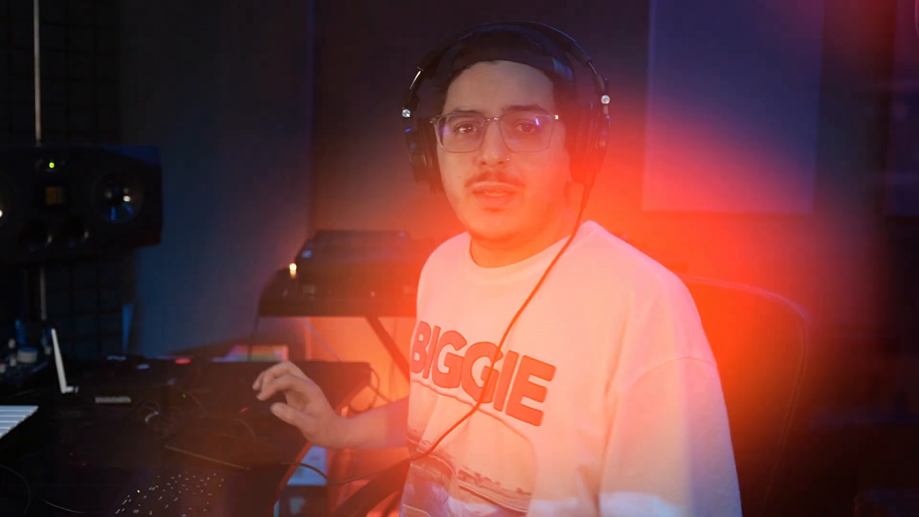